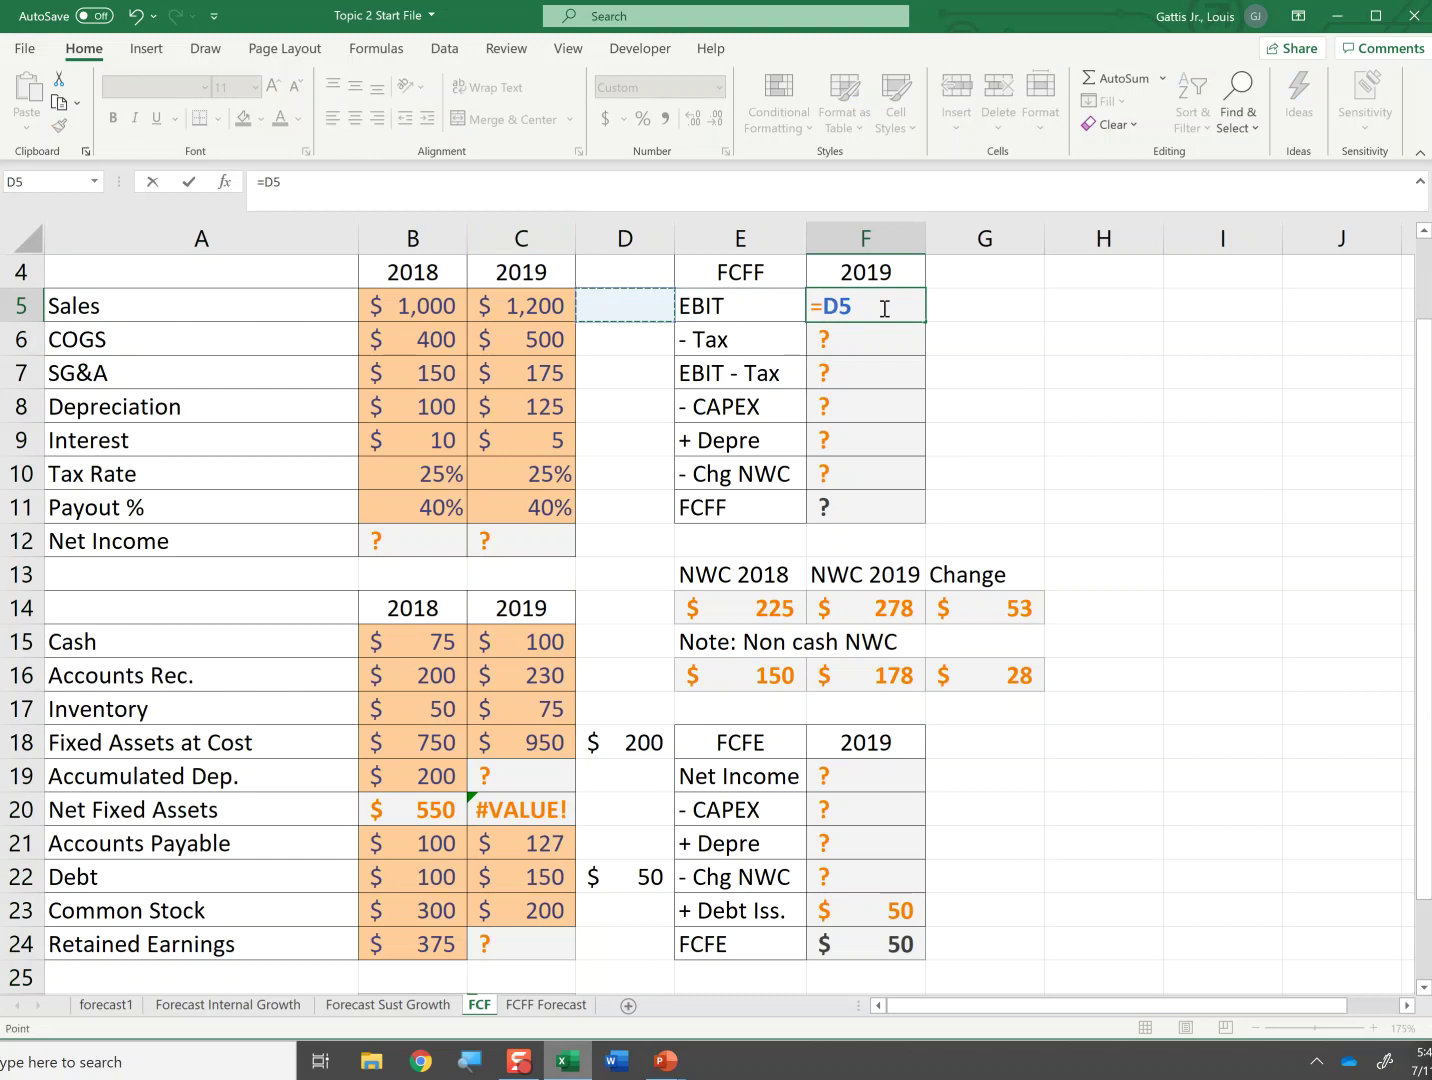
- Calculate 2019 EBIT in F5 as sales minus COGS, SG&A and depreciation, using C5, C6, C7 and C8
type("-")
key("Down")
key("Left")
key("Left")
key("Left")
type("-")
key("Down")
key("Down")
key("Left")
key("Left")
key("Left")
type("-")
key("Down")
key("Down")
key("Down")
key("Left")
key("Left")
key("Left")
key("Return")
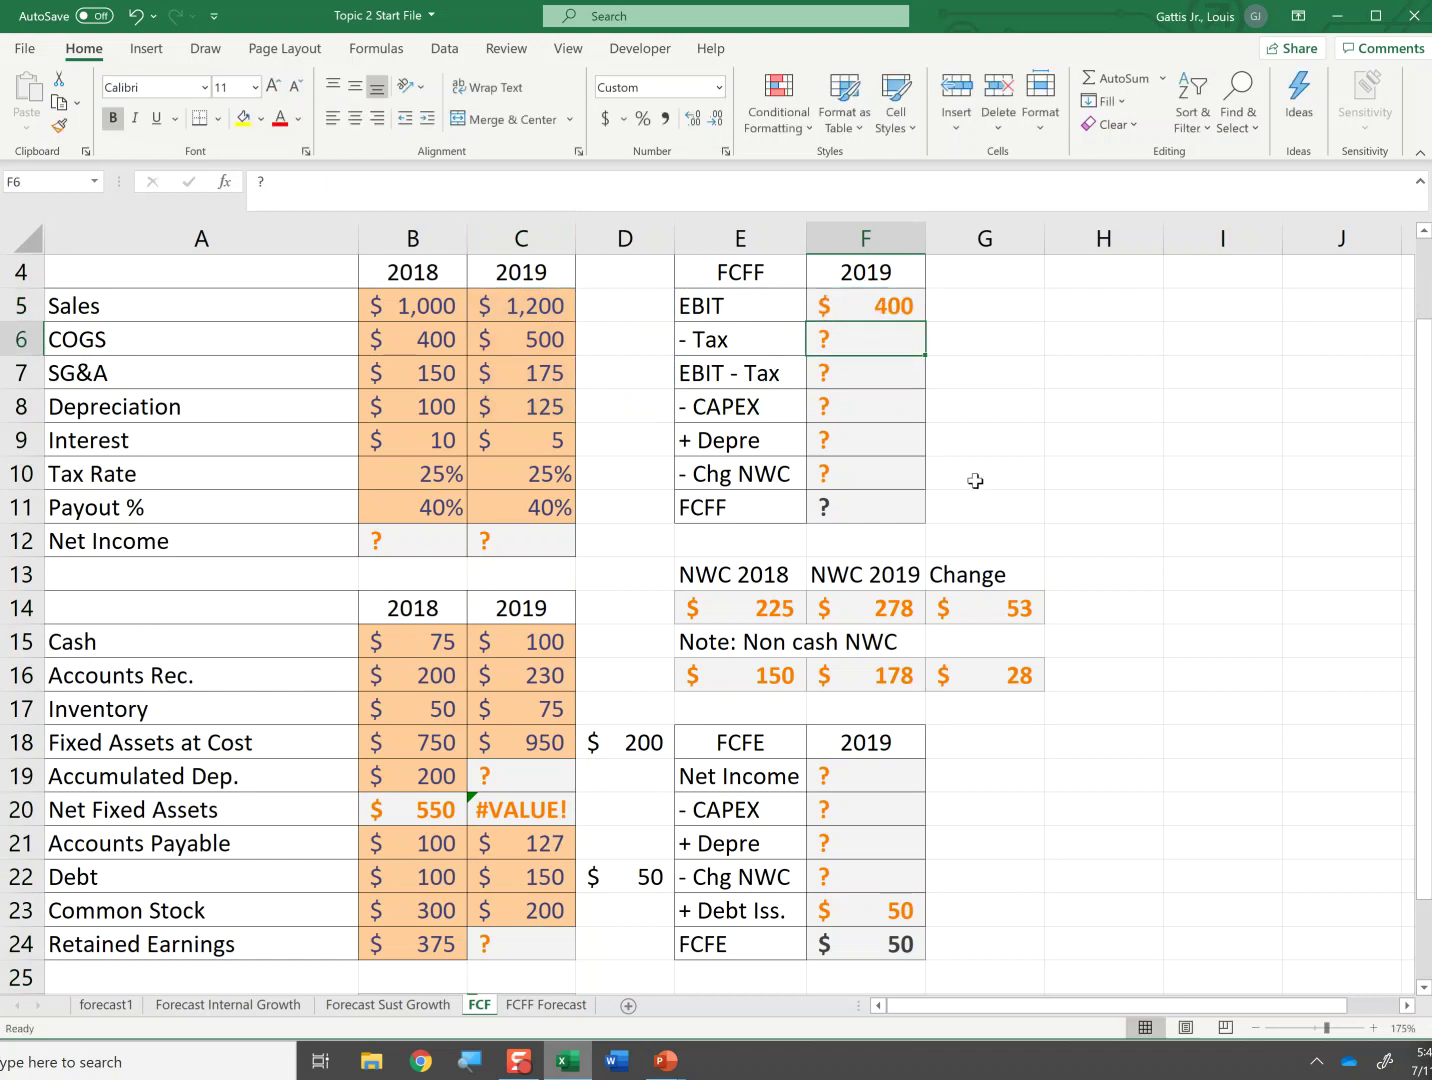
- Calculate the FCFF tax deduction in F6 with the formula =-C10*F5
type("-")
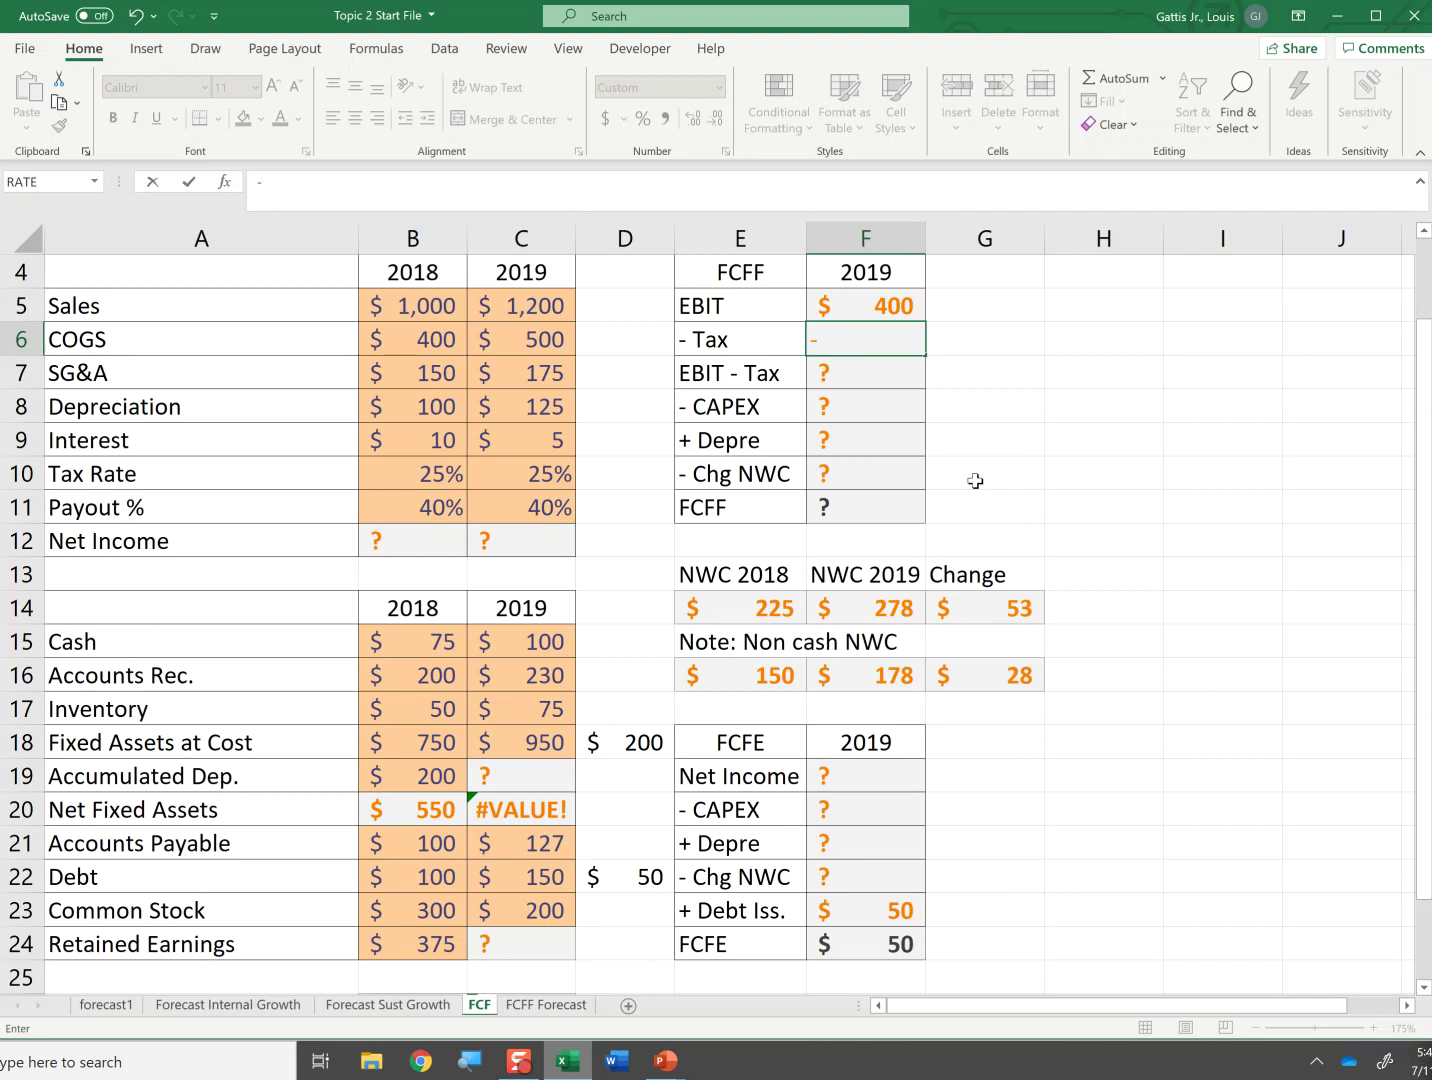
key("Left")
key("Left")
key("Down")
key("Down")
key("Down")
key("Down")
type("*")
key("Up")
key("Return")
key("F2")
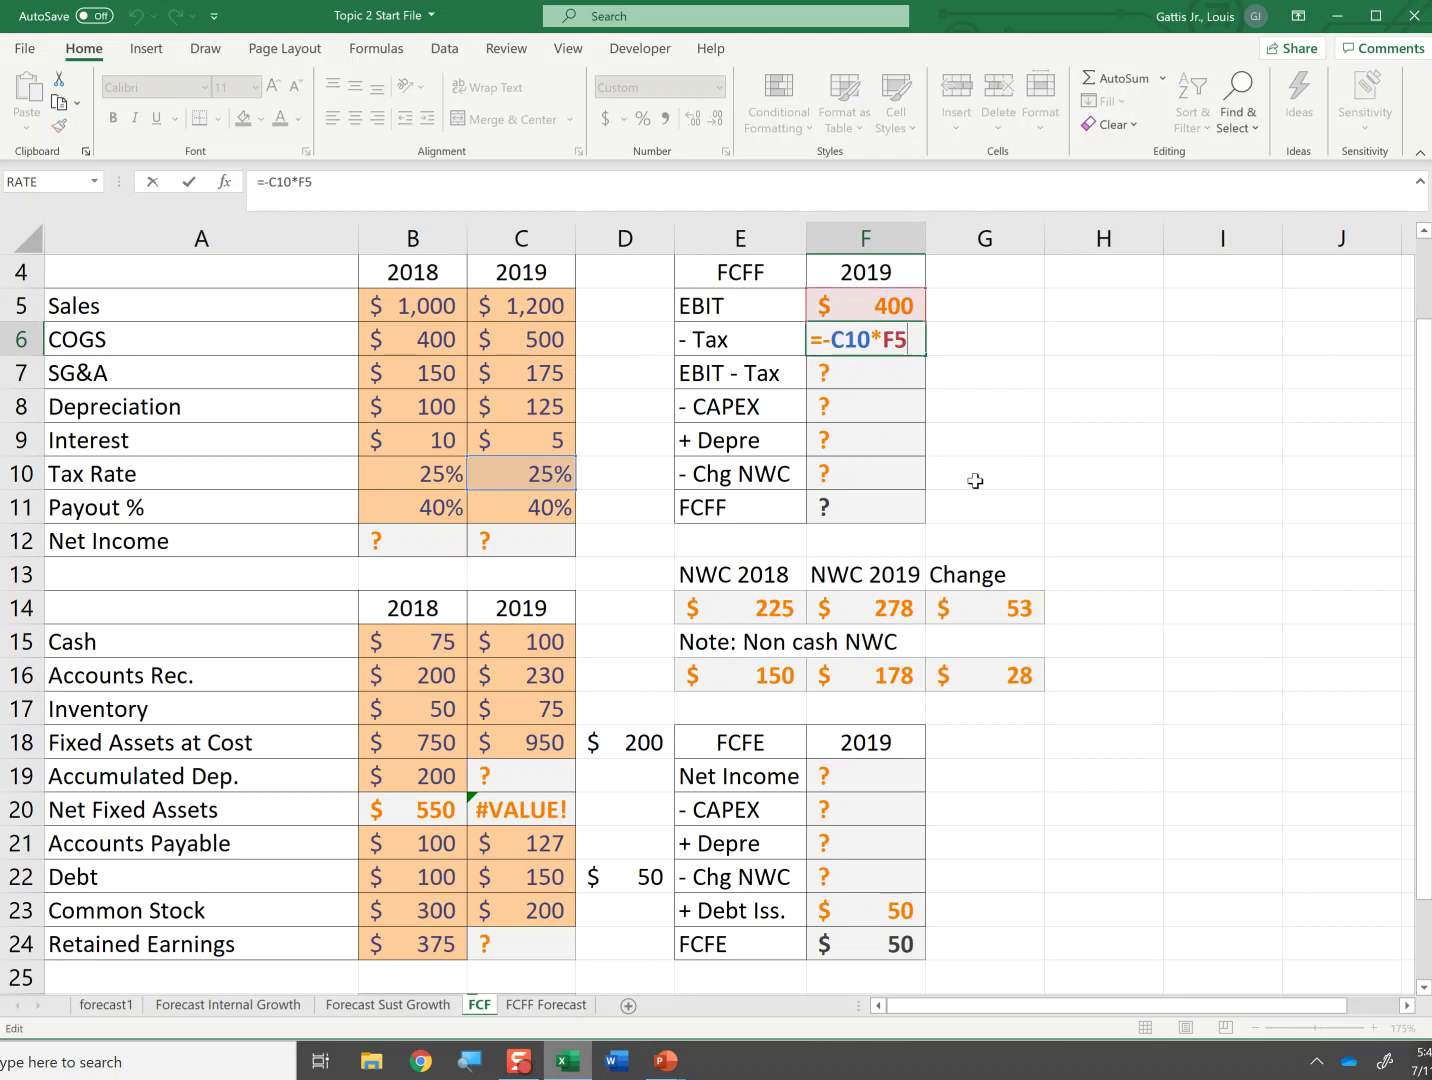
key("Return")
- Calculate EBIT - Tax in F7 with =F5+F6 and check the cells it references
type("=")
key("Up")
key("Up")
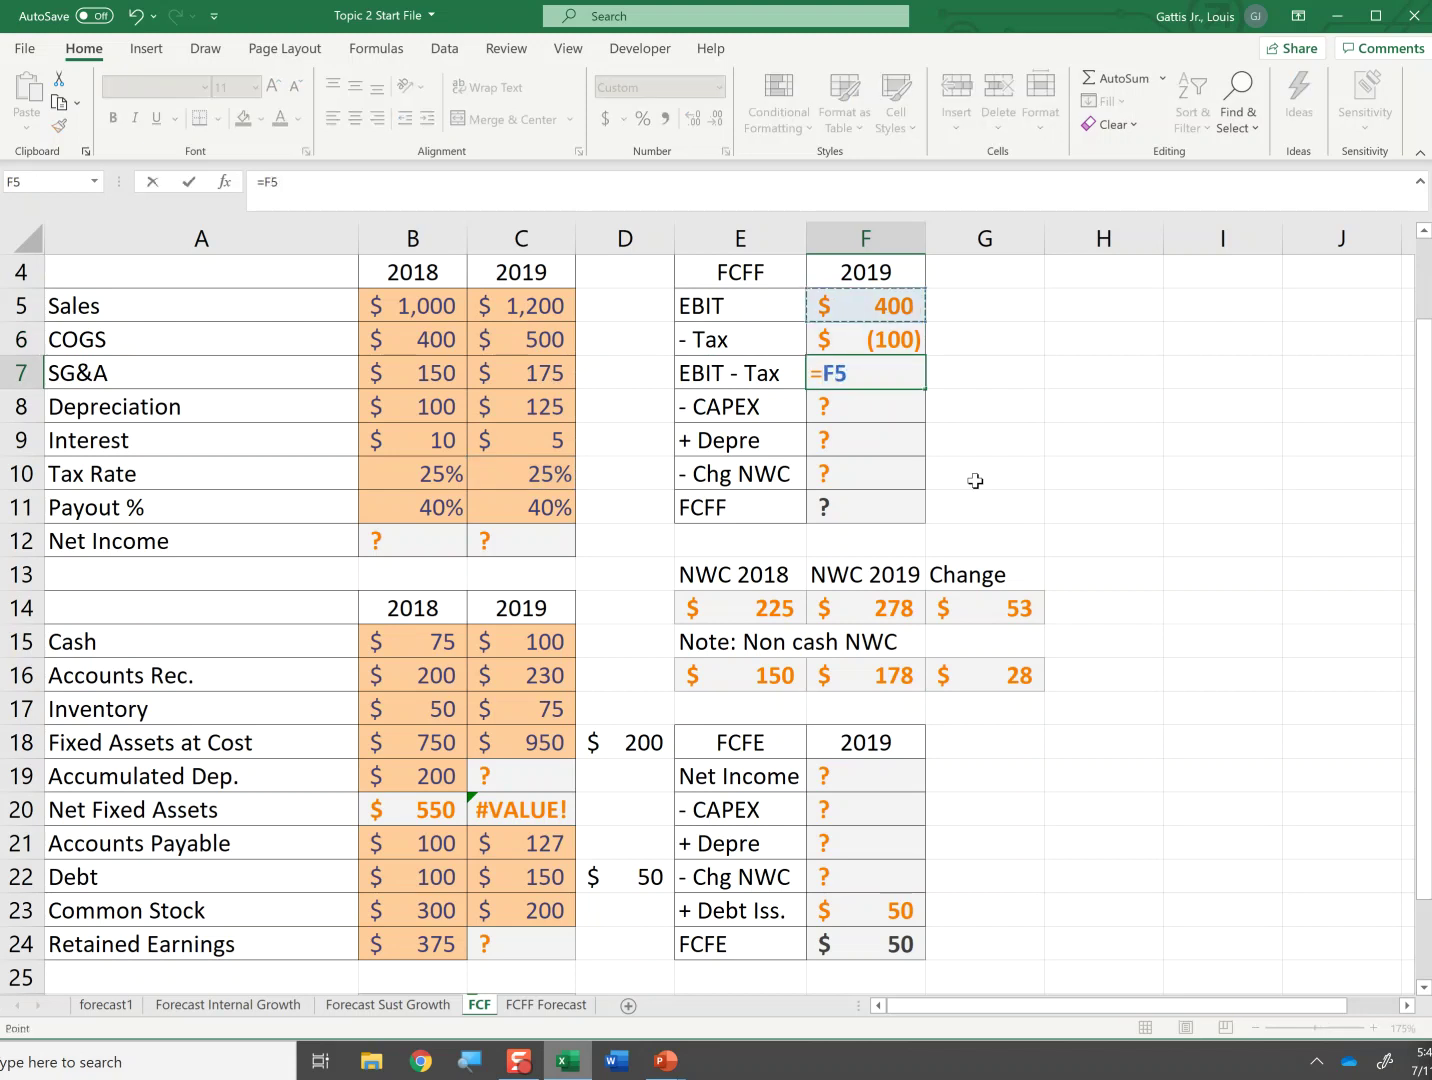
type("+")
key("Up")
key("Return")
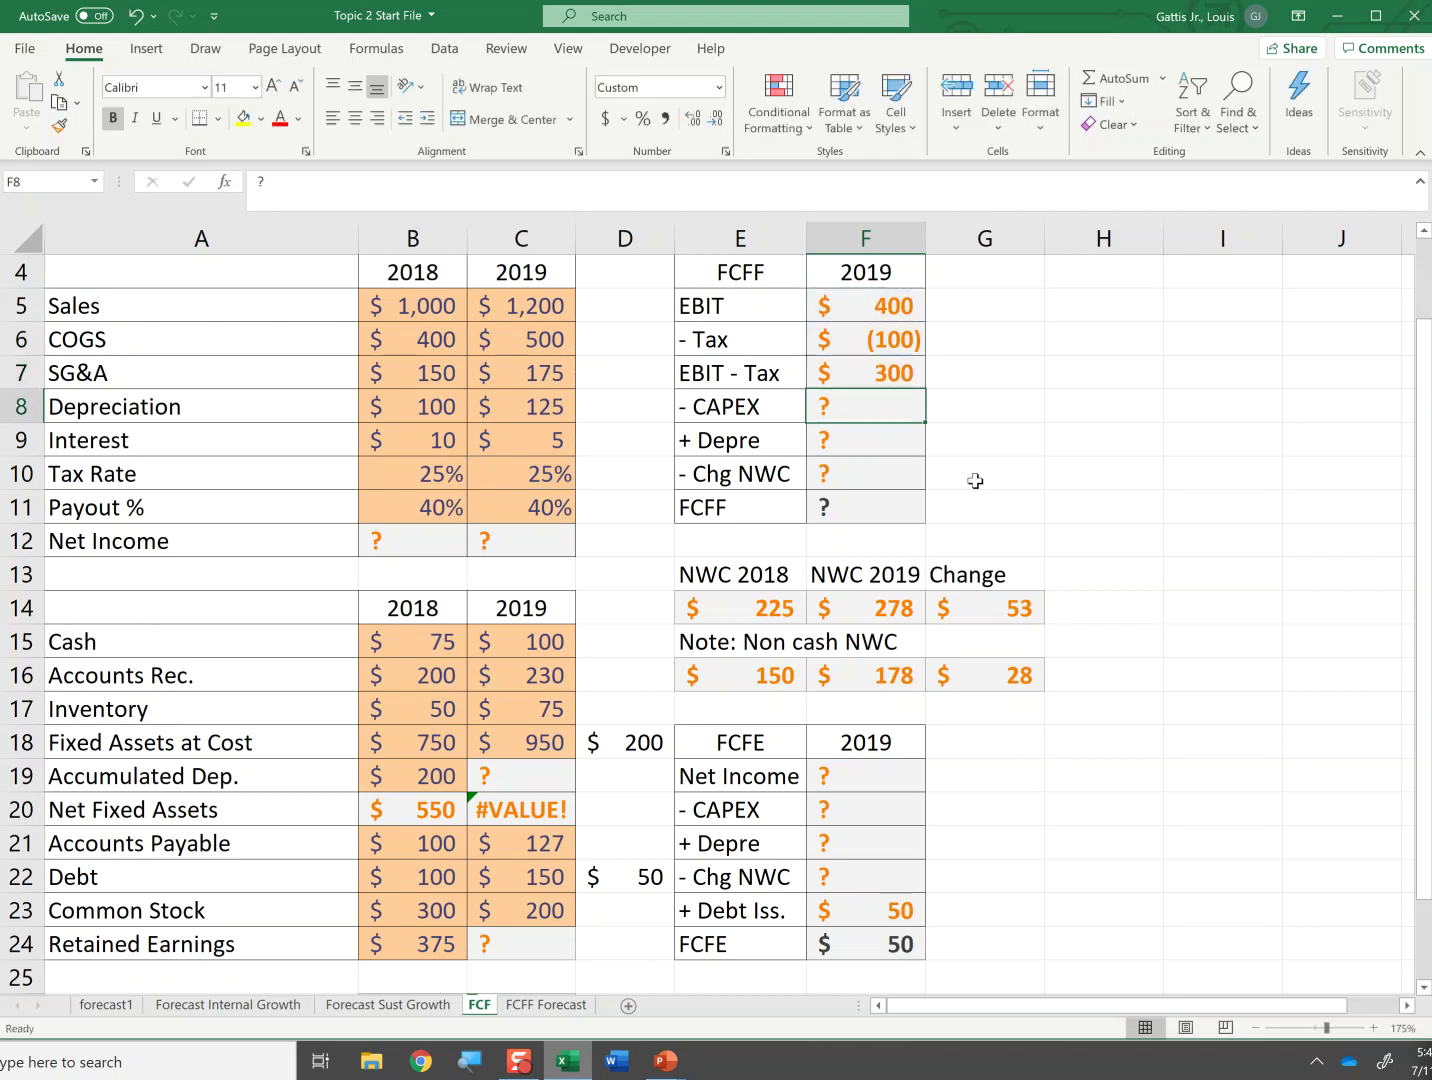
key("Up")
key("F2")
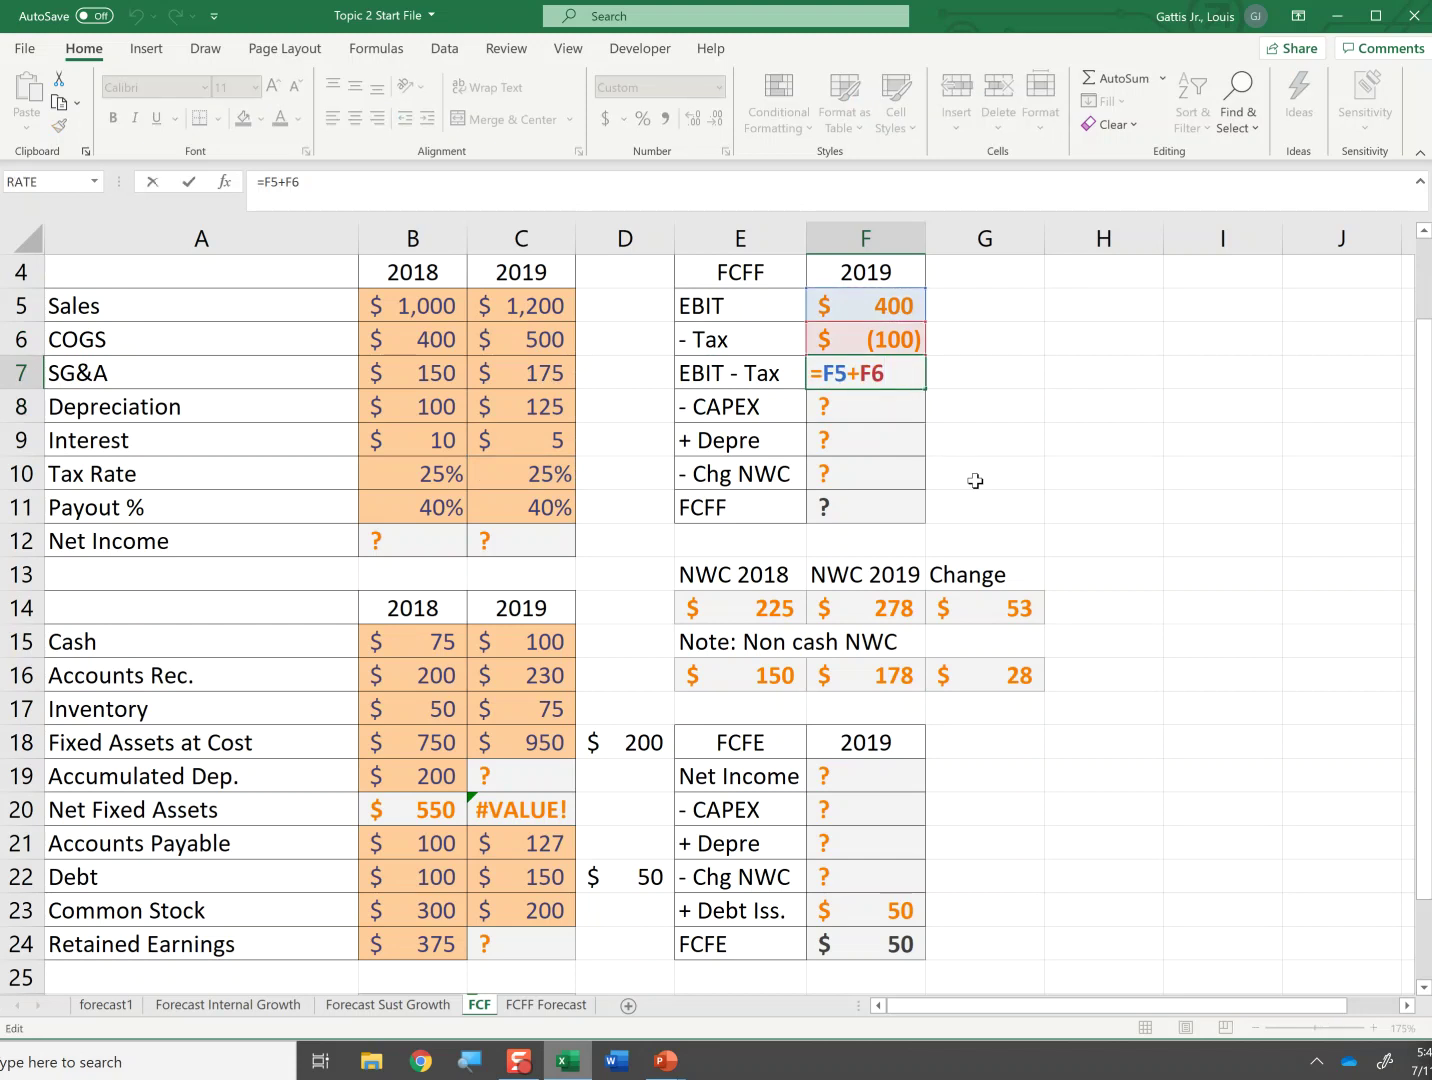
key("Escape")
- Examine the 2018 and 2019 Fixed Assets at Cost and the formula for their change in D18
key("Down")
key("Left")
key("Left")
key("Left")
key("Left")
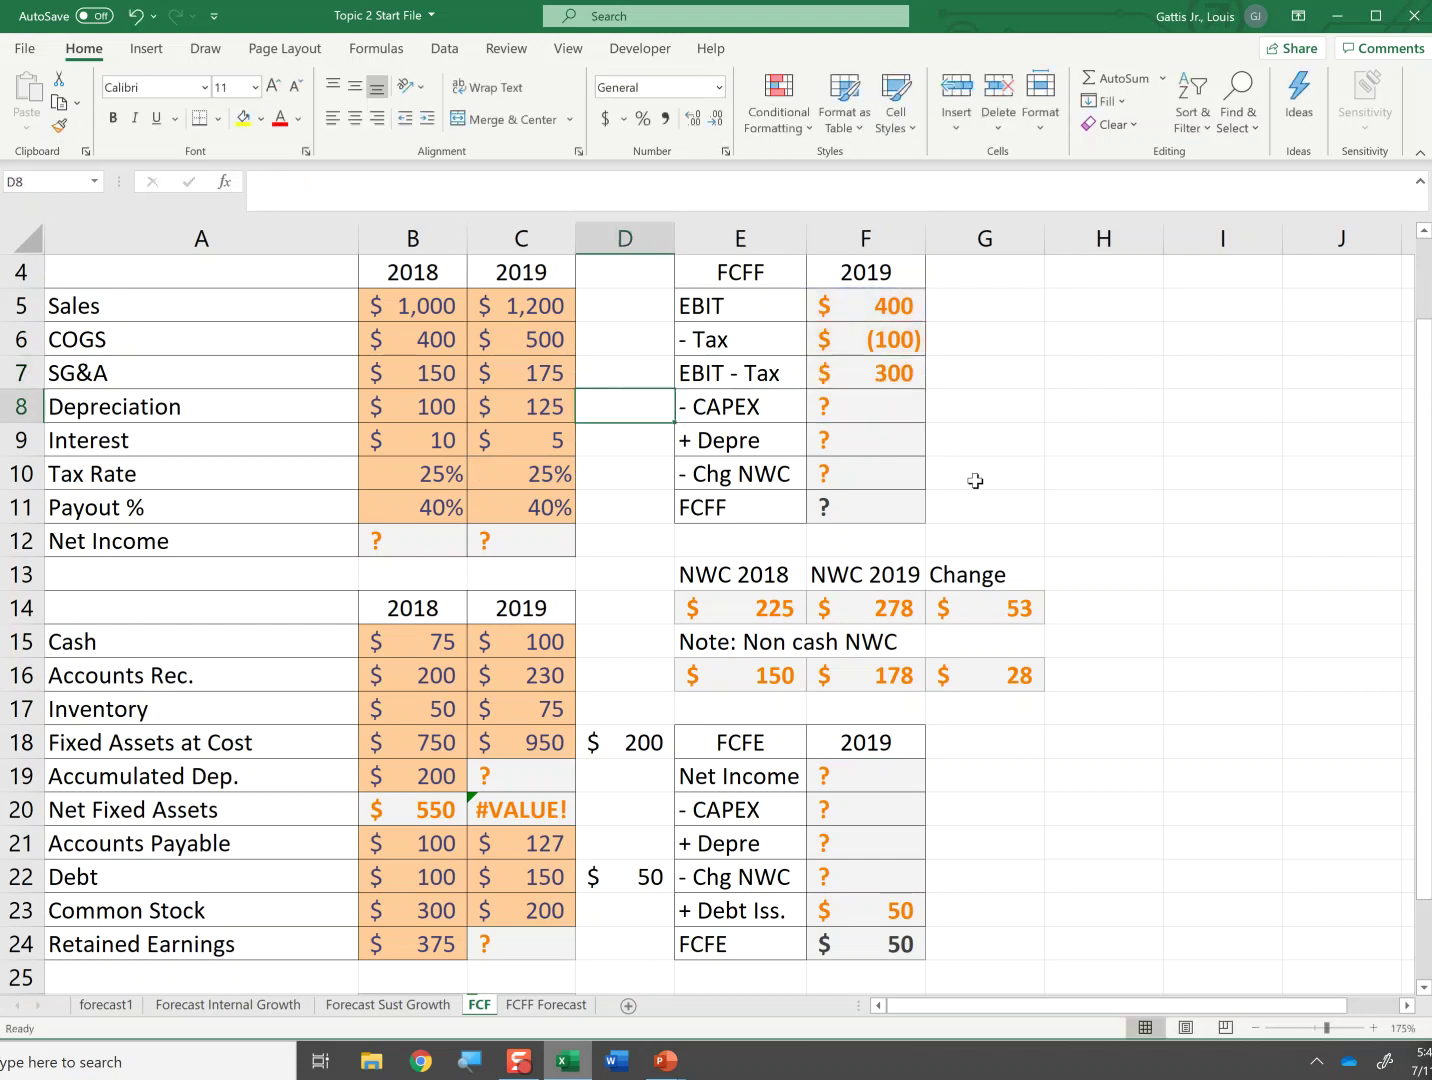
key("Down")
key("Down")
key("Down")
key("Down")
key("Down")
key("Down")
key("Down")
key("Down")
key("Down")
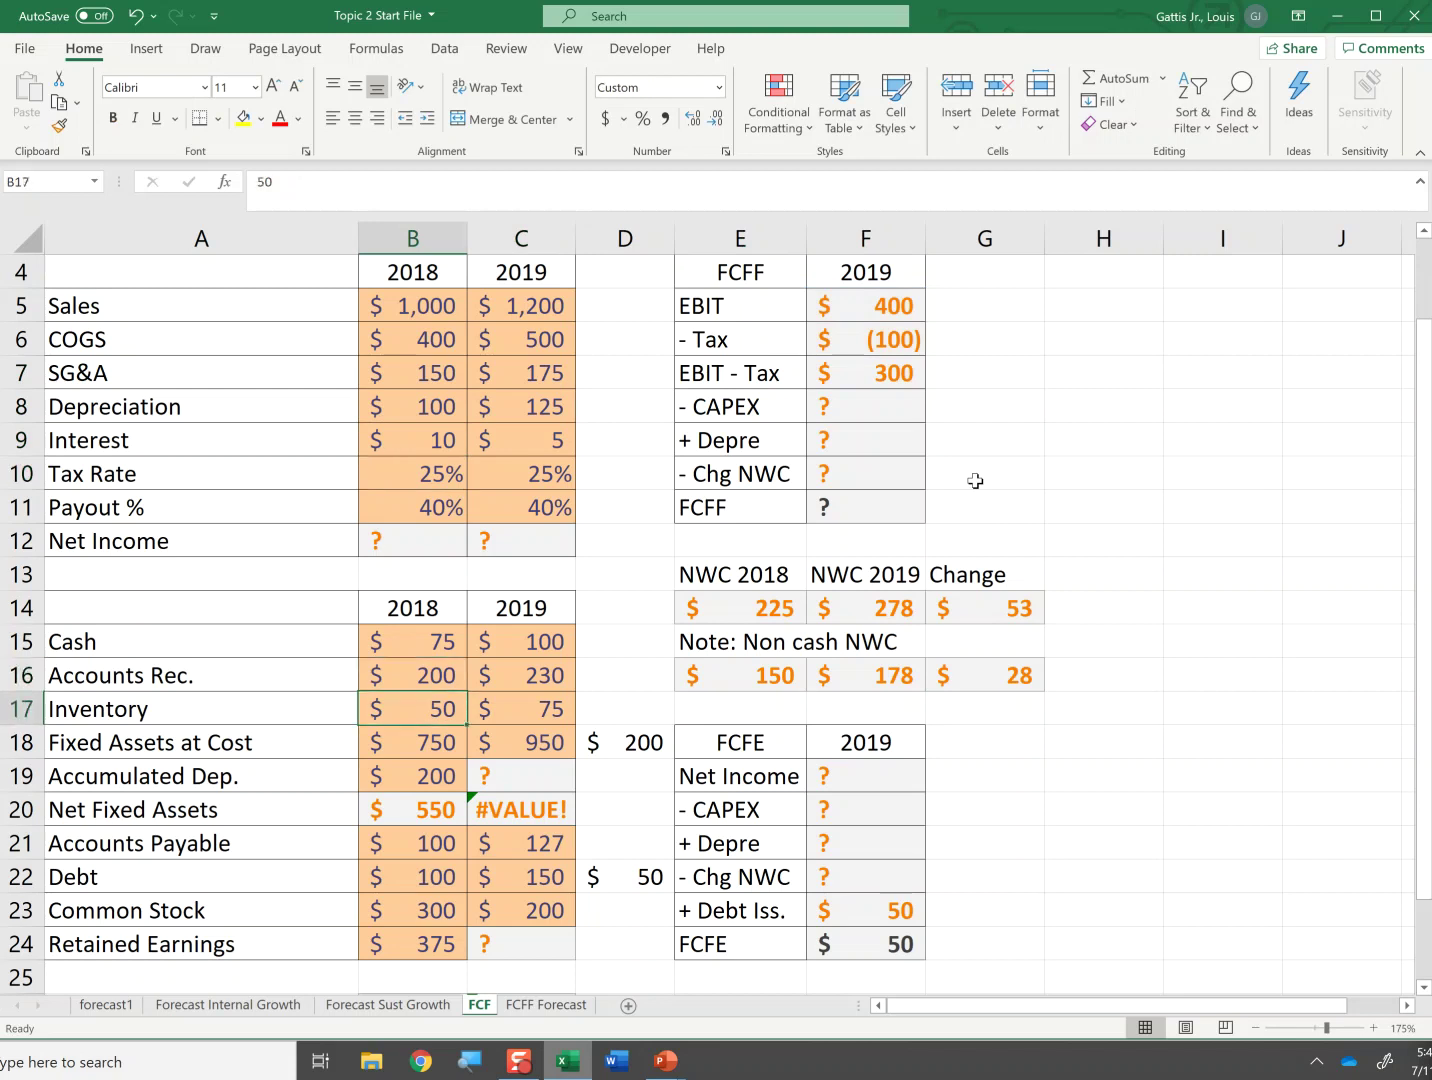
key("Down")
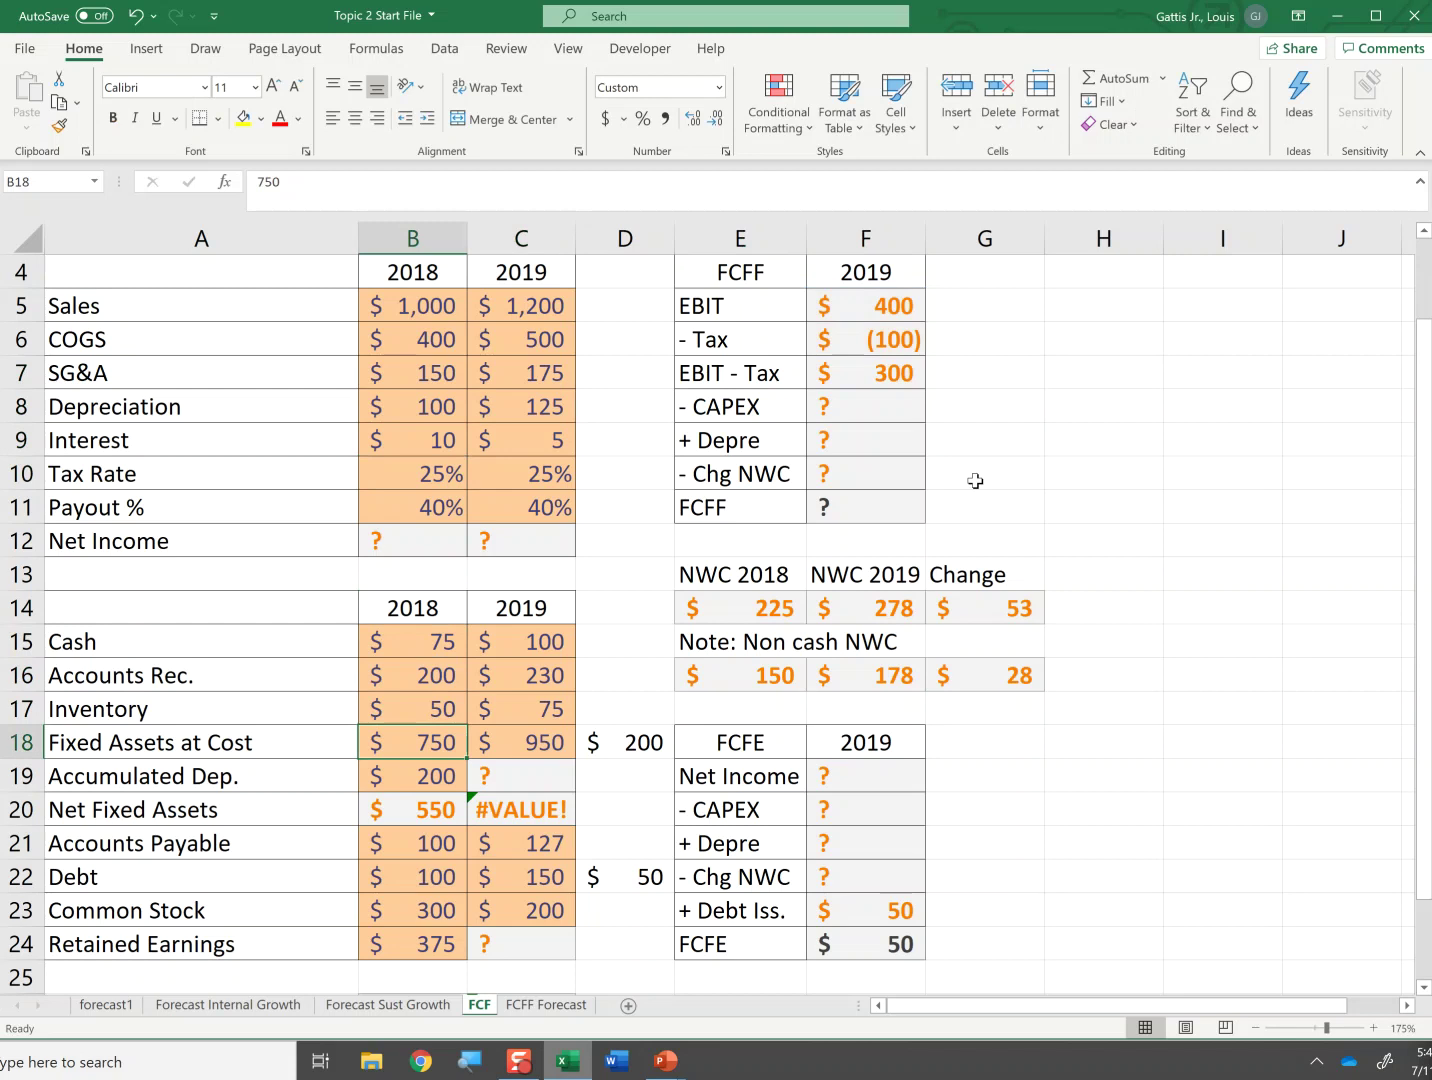
key("Right")
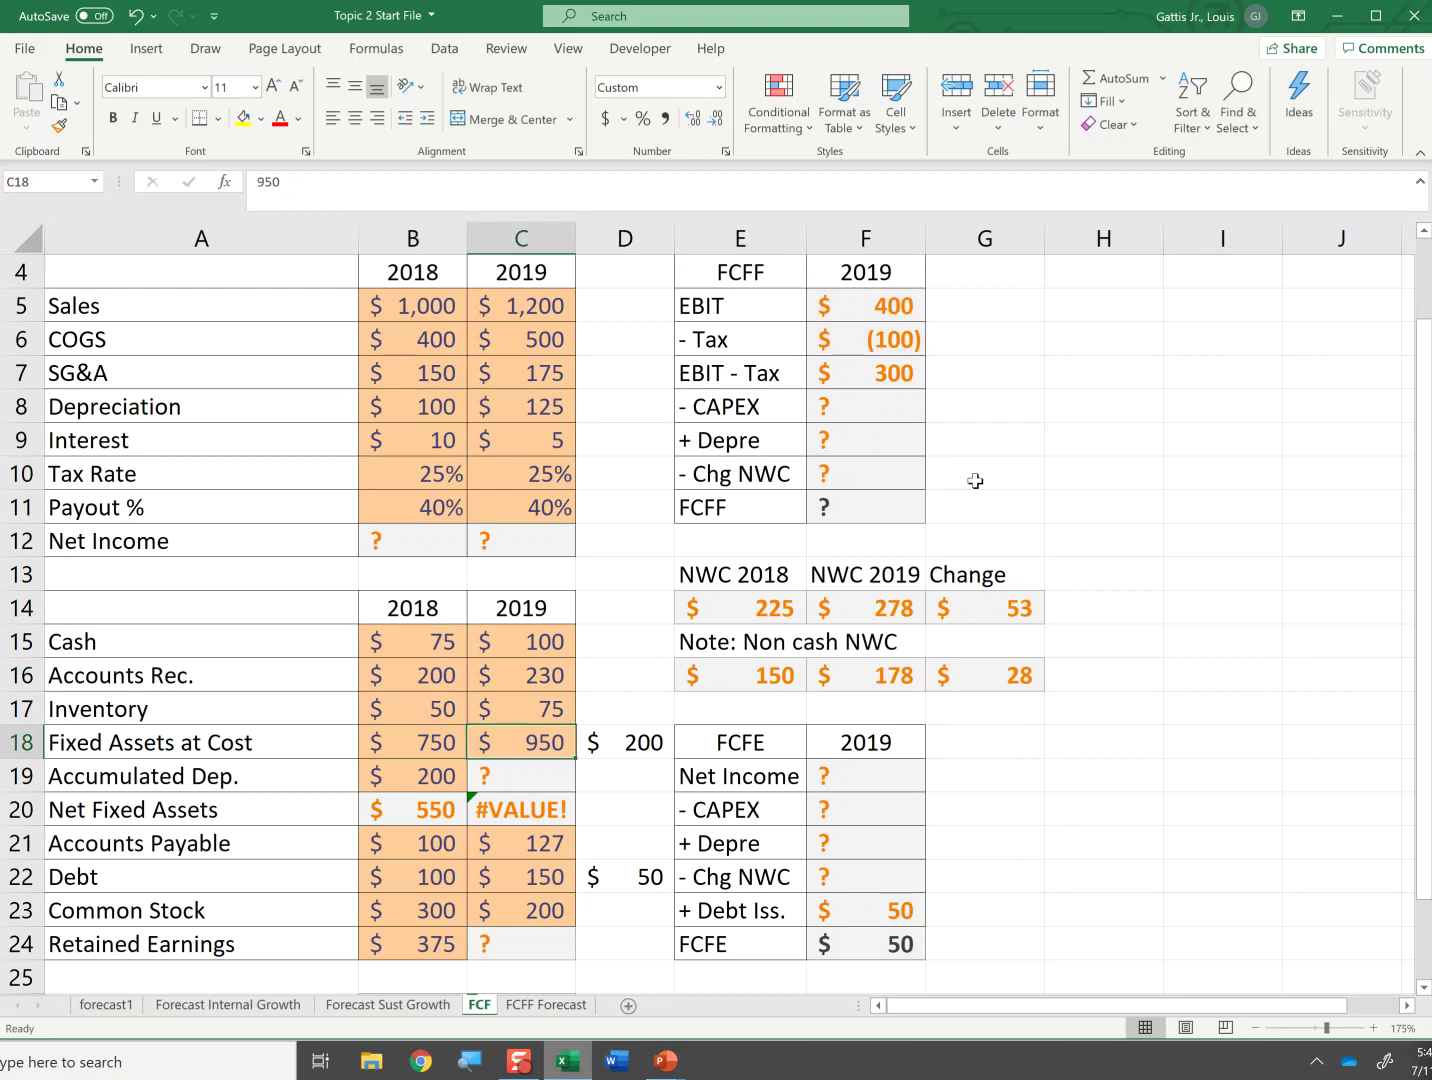
key("Right")
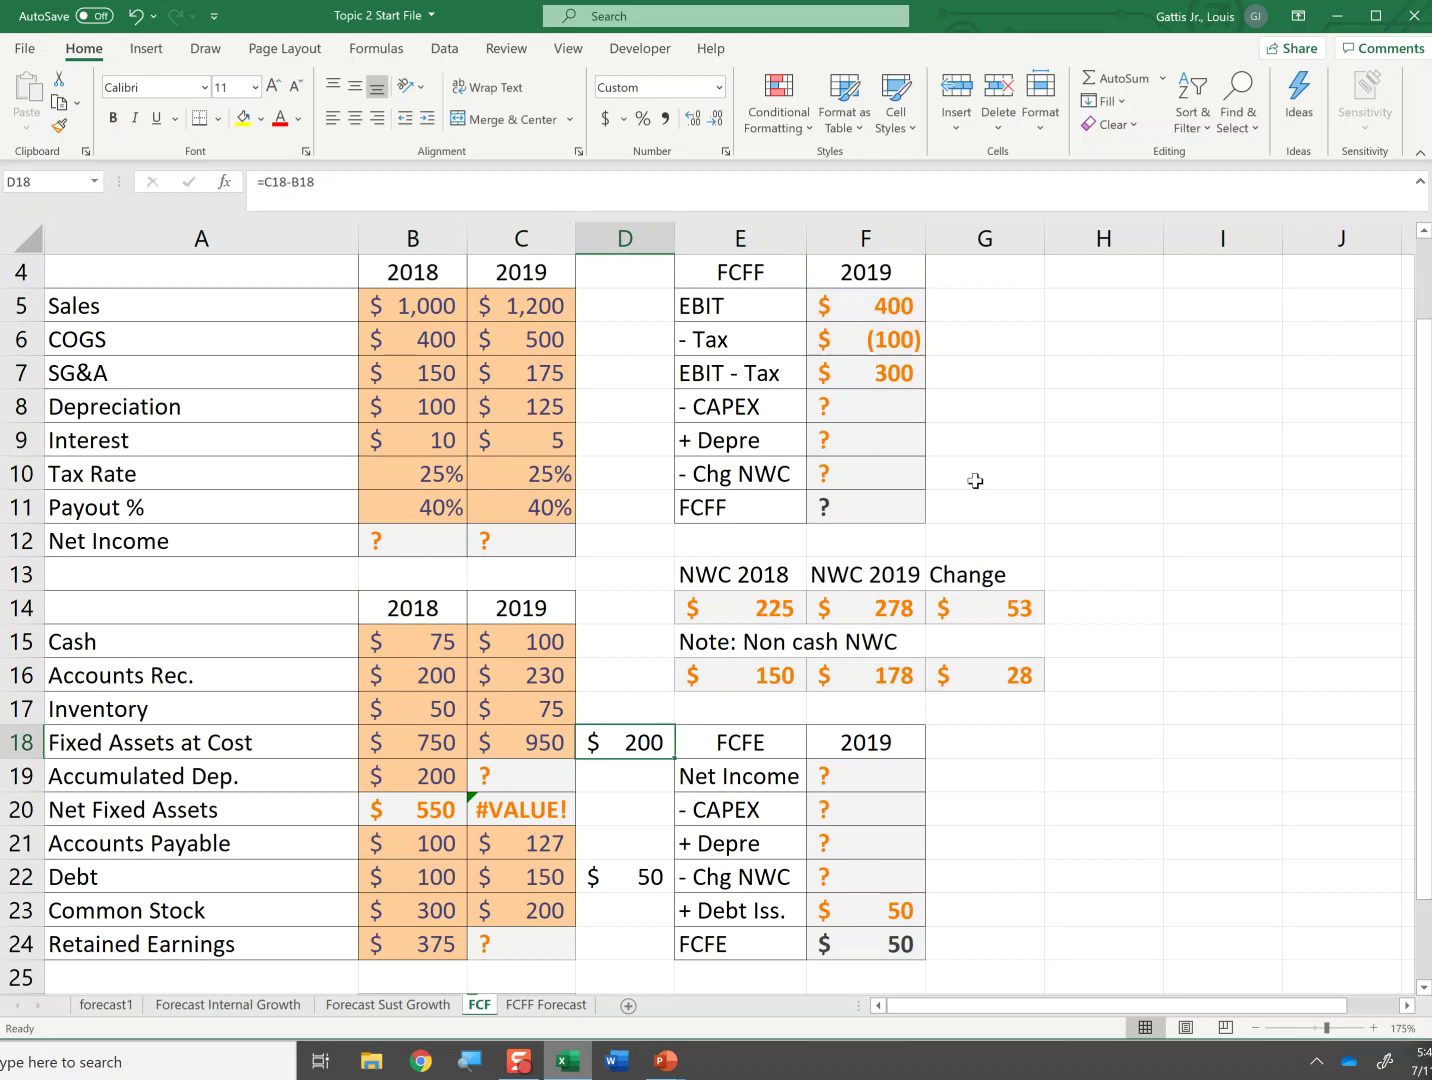
key("Left")
key("Left")
key("Right")
key("Right")
- Enter the FCFF CAPEX deduction in F8 as =-D18 and check the cell it references
key("Right")
key("Up")
key("Up")
key("Up")
key("Up")
key("Right")
key("Up")
key("Up")
key("Up")
key("Up")
key("Up")
key("Up")
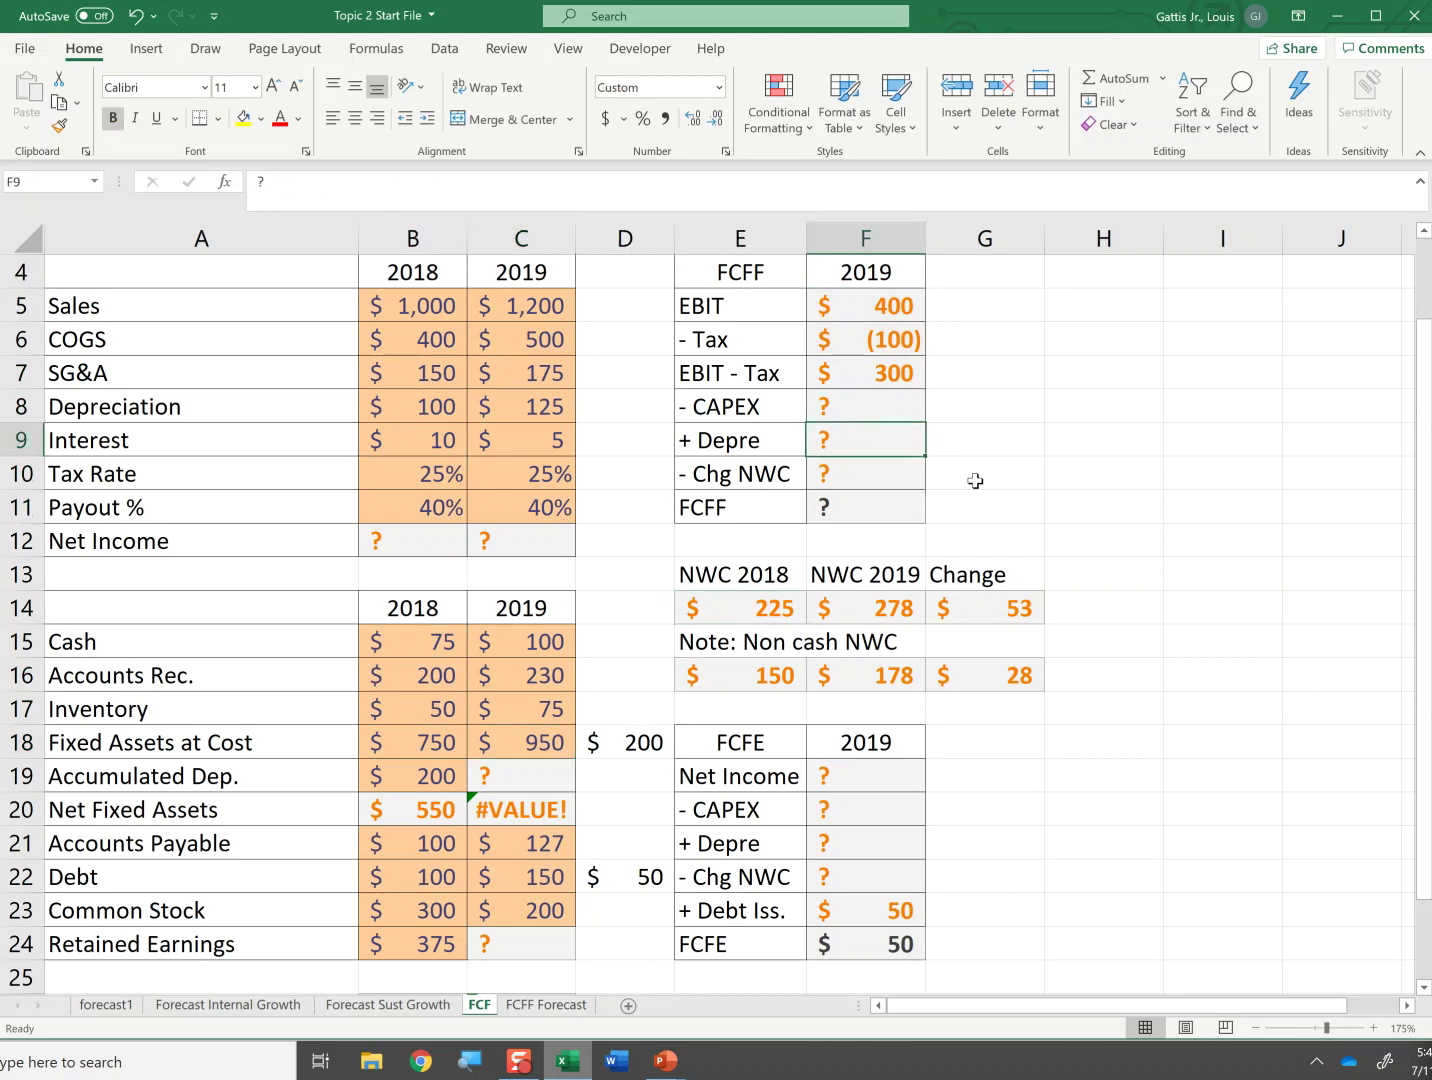
type("-")
key("Down")
key("Down")
key("Down")
key("Down")
key("Down")
key("Down")
key("Down")
key("Down")
key("Down")
key("Down")
key("Down")
key("Down")
key("Down")
key("Down")
key("Left")
key("Left")
key("Up")
key("Up")
key("Up")
key("Up")
key("Left")
key("Right")
key("Return")
key("Up")
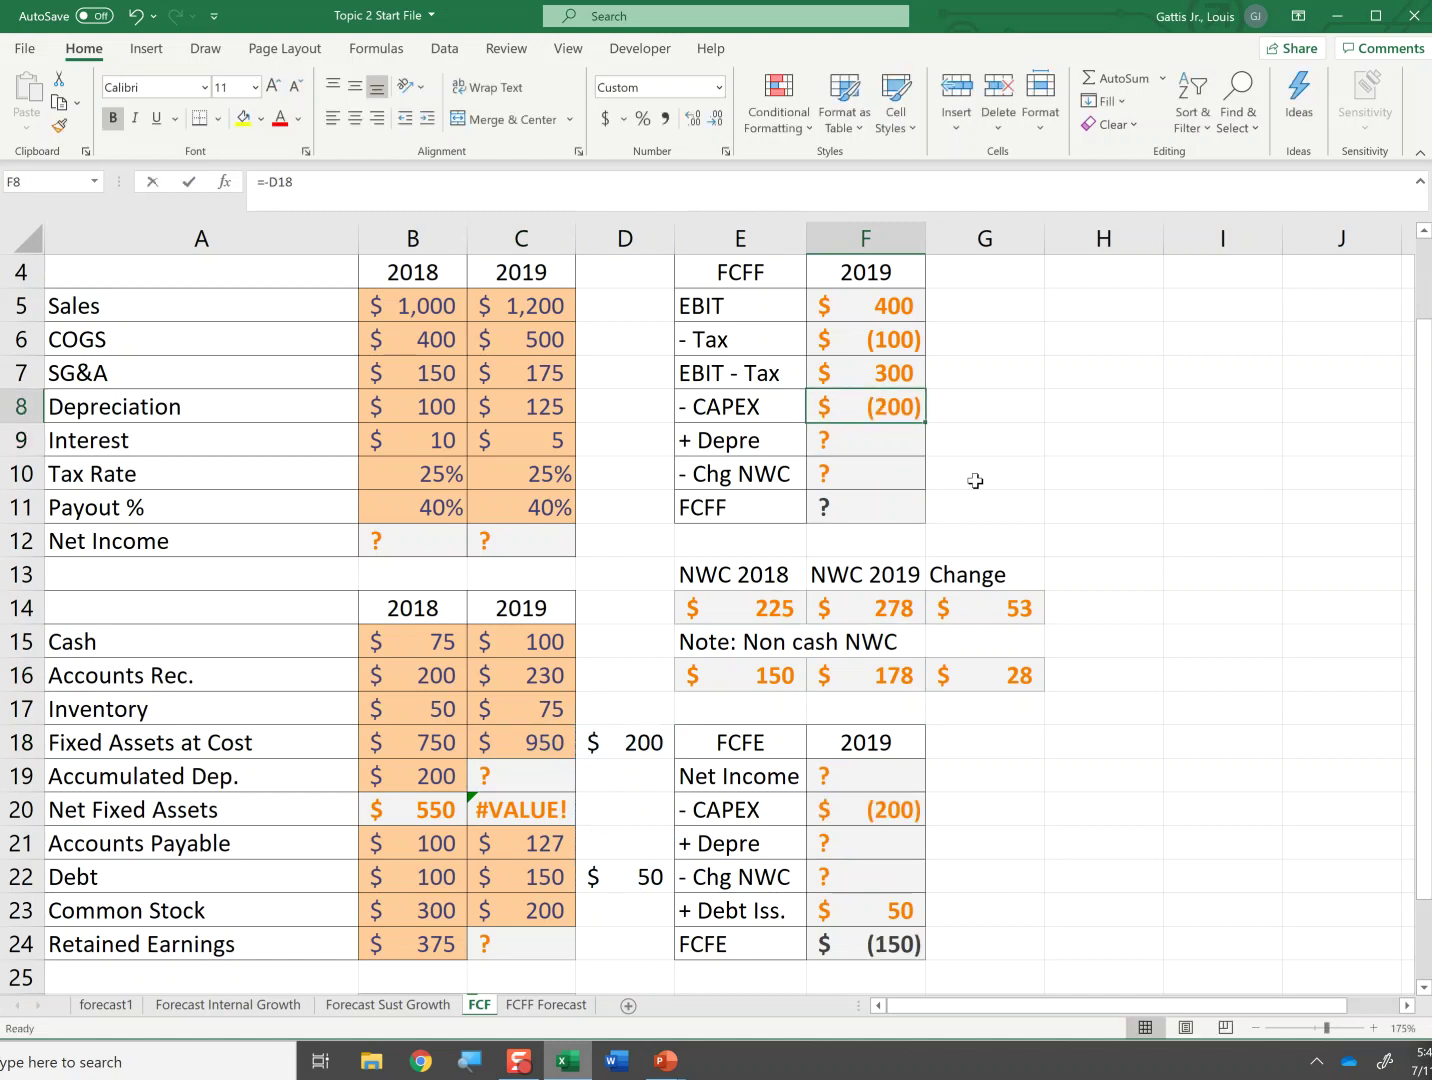
key("F2")
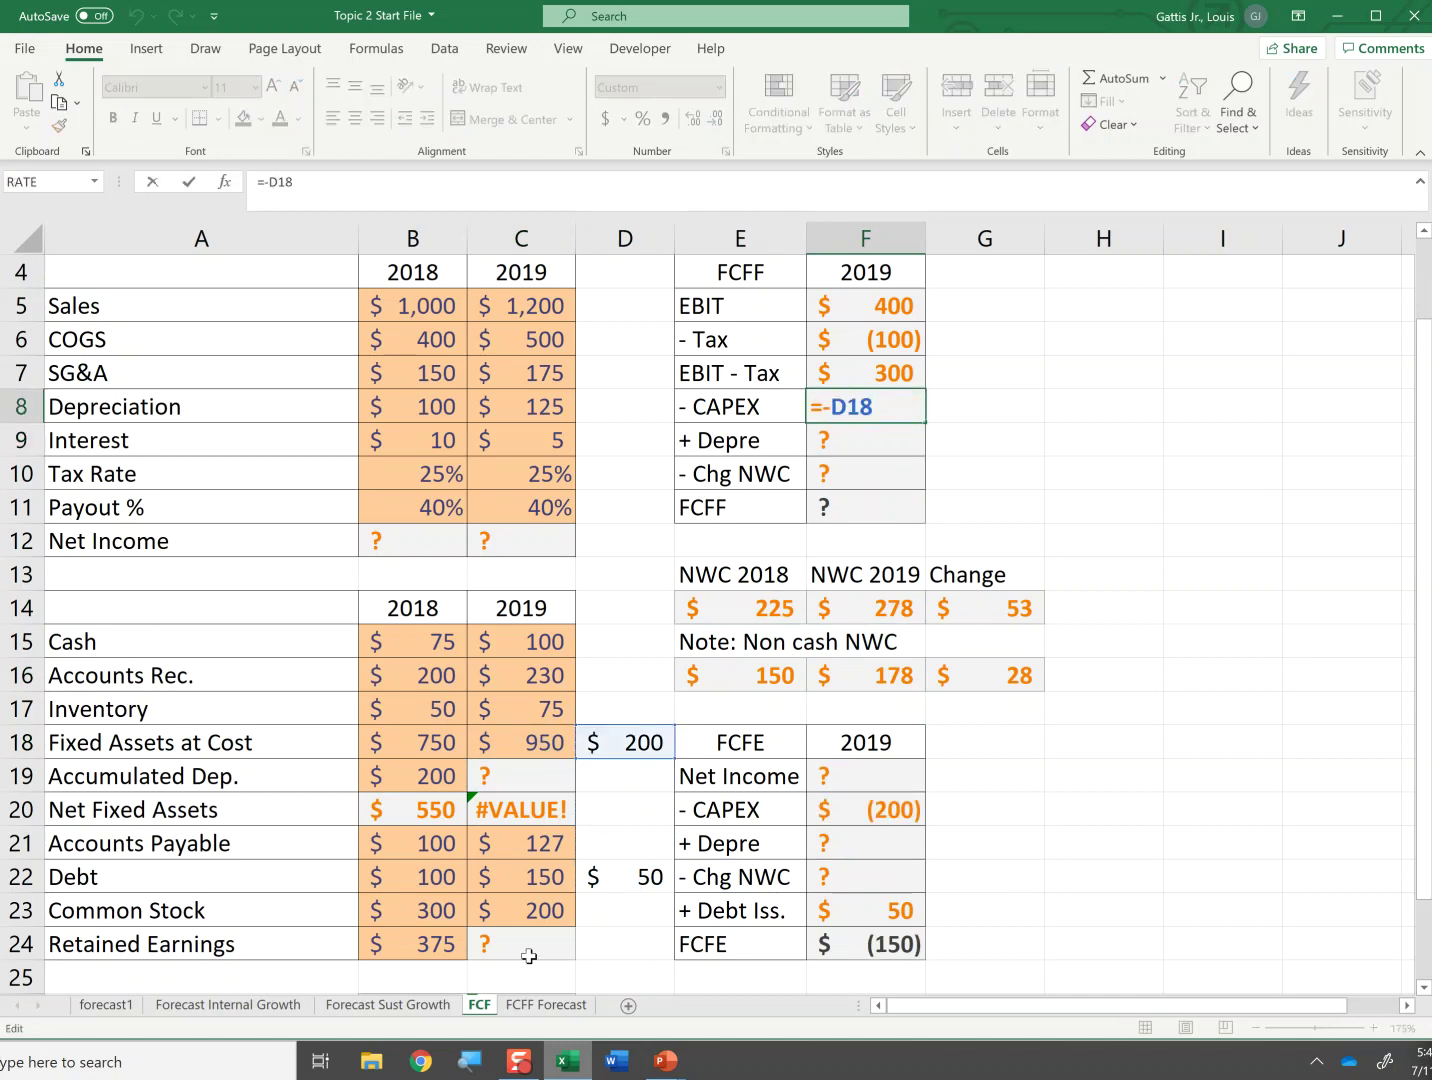
key("Return")
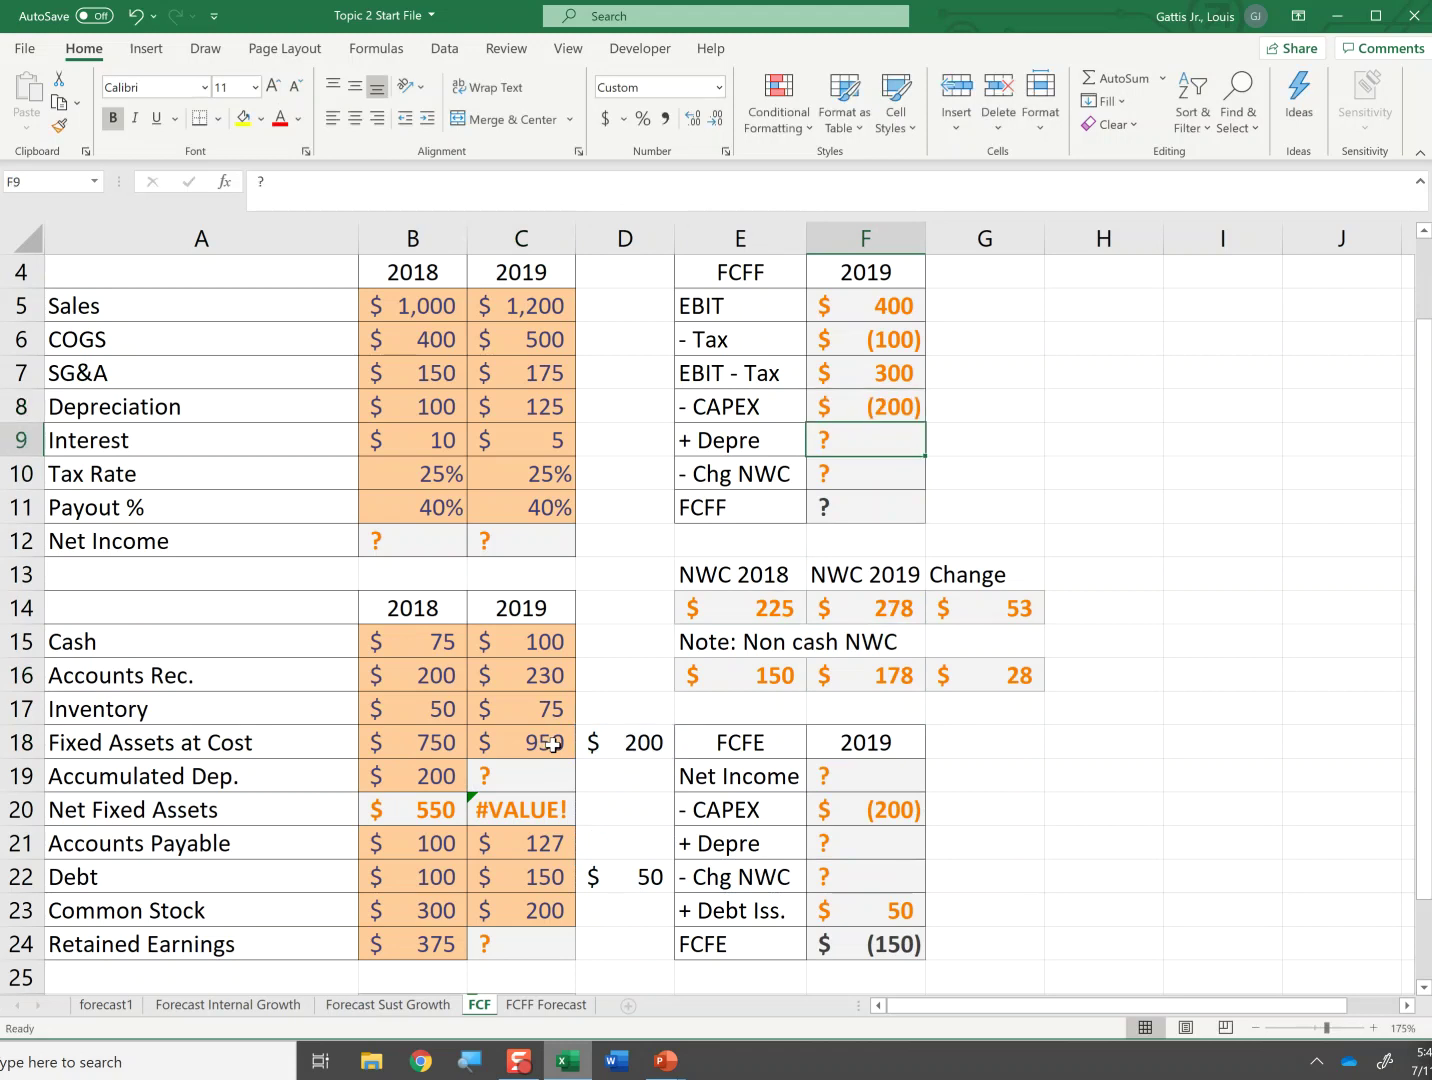
- Add back 2019 depreciation in F9 by referencing C8
type("+")
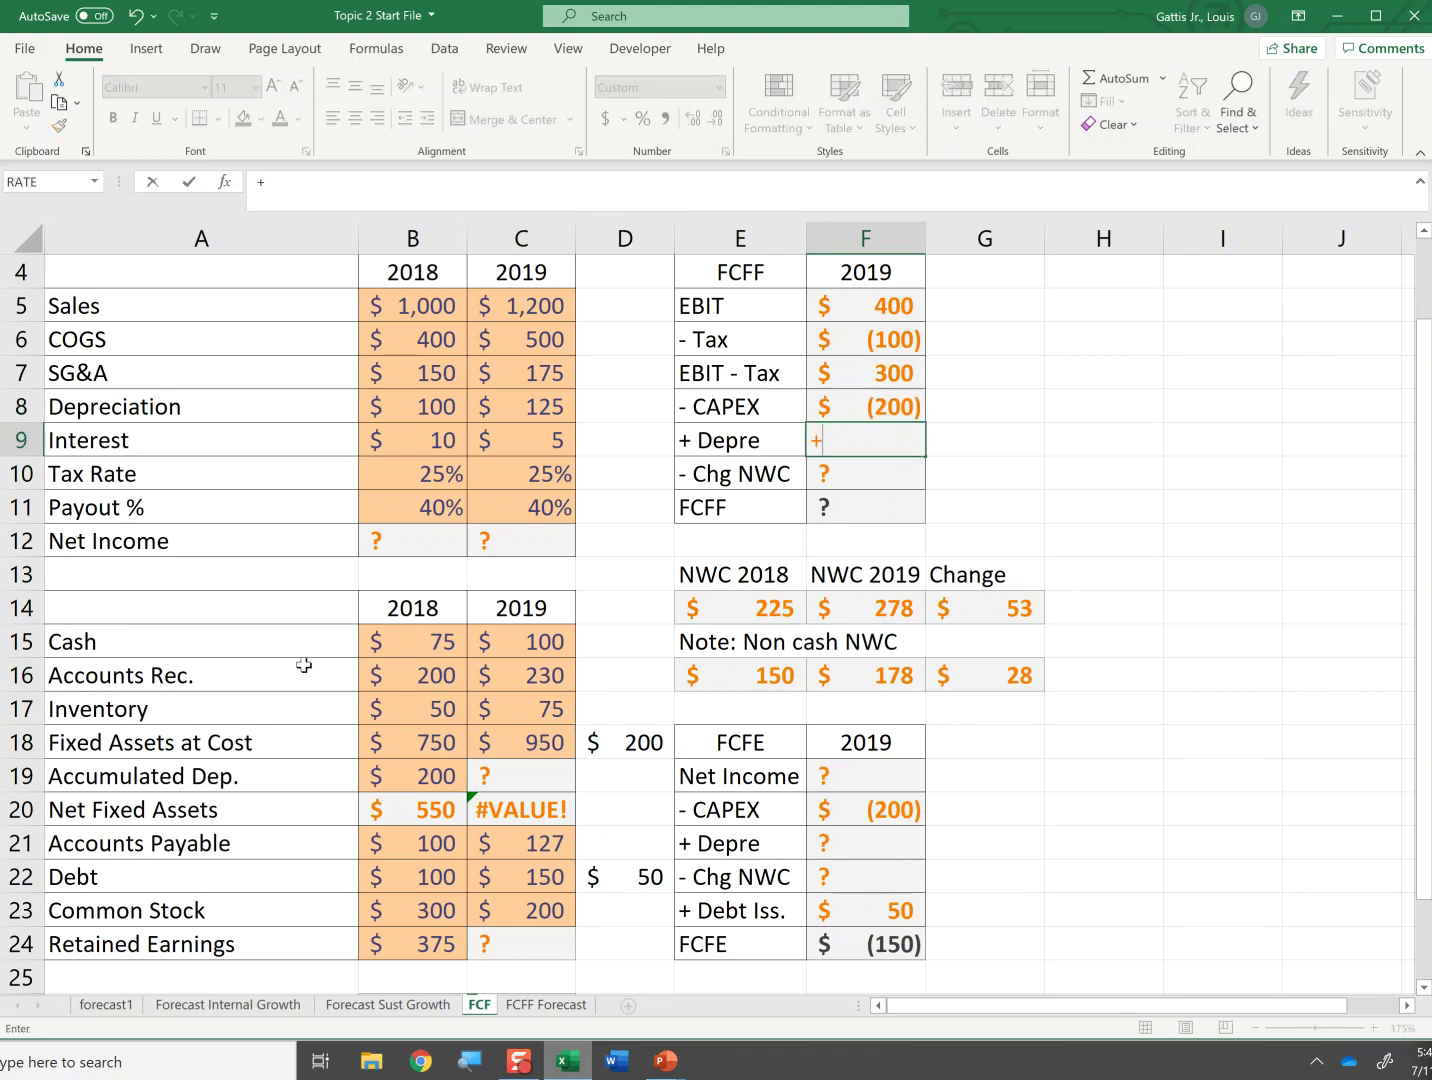
left_click(546, 397)
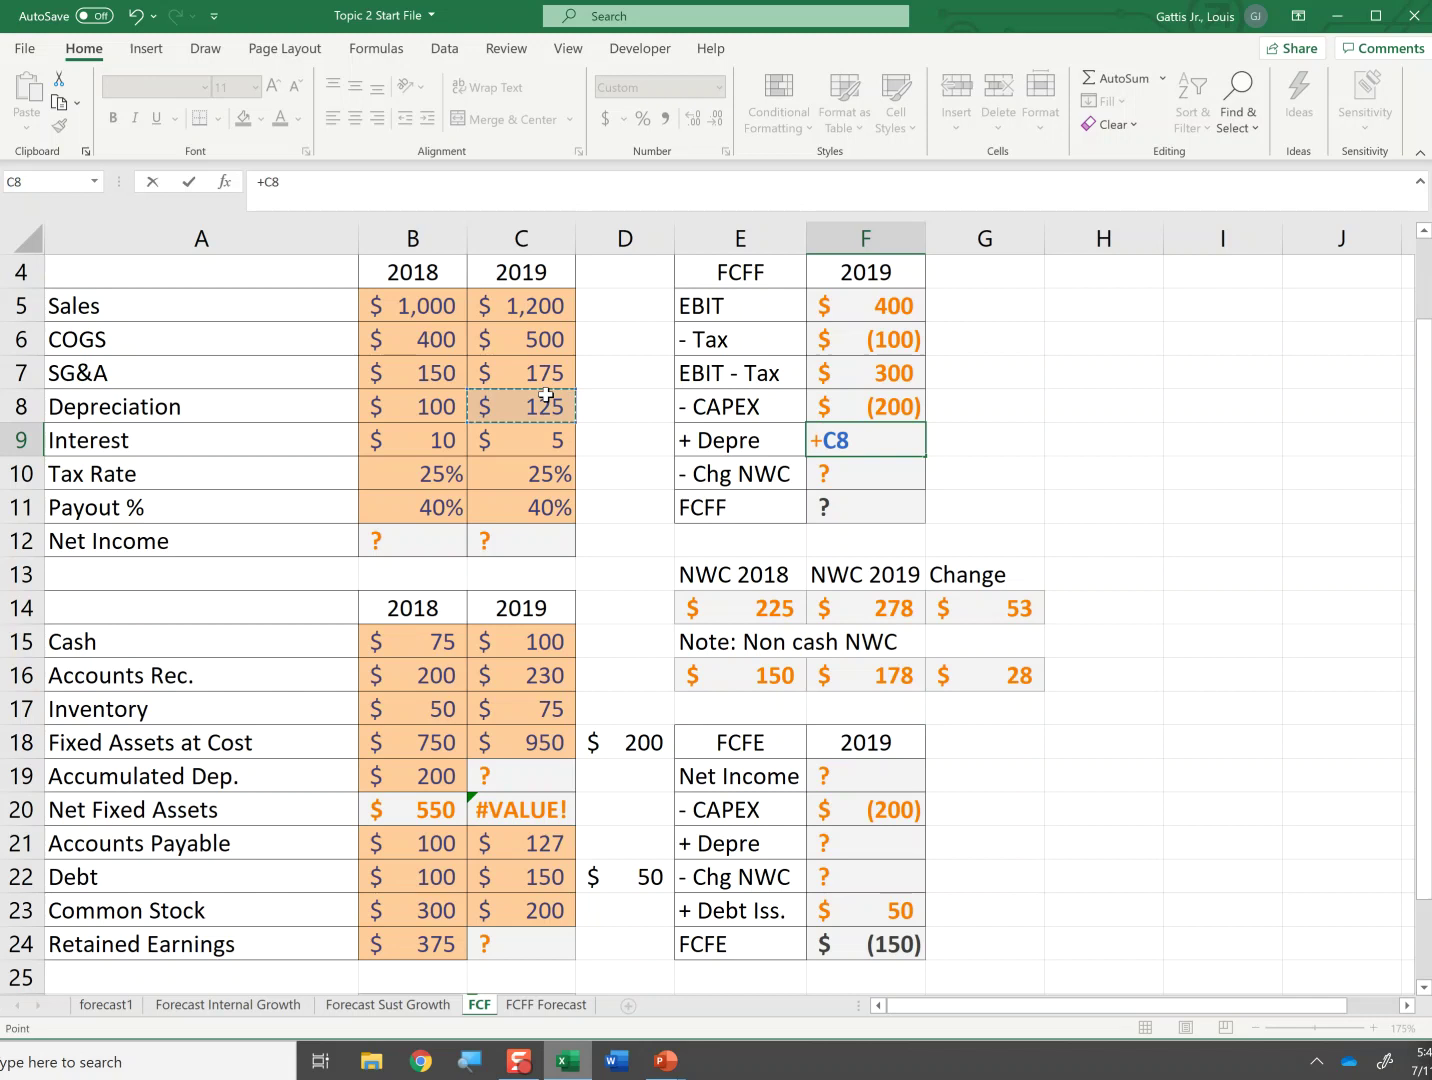
key("Return")
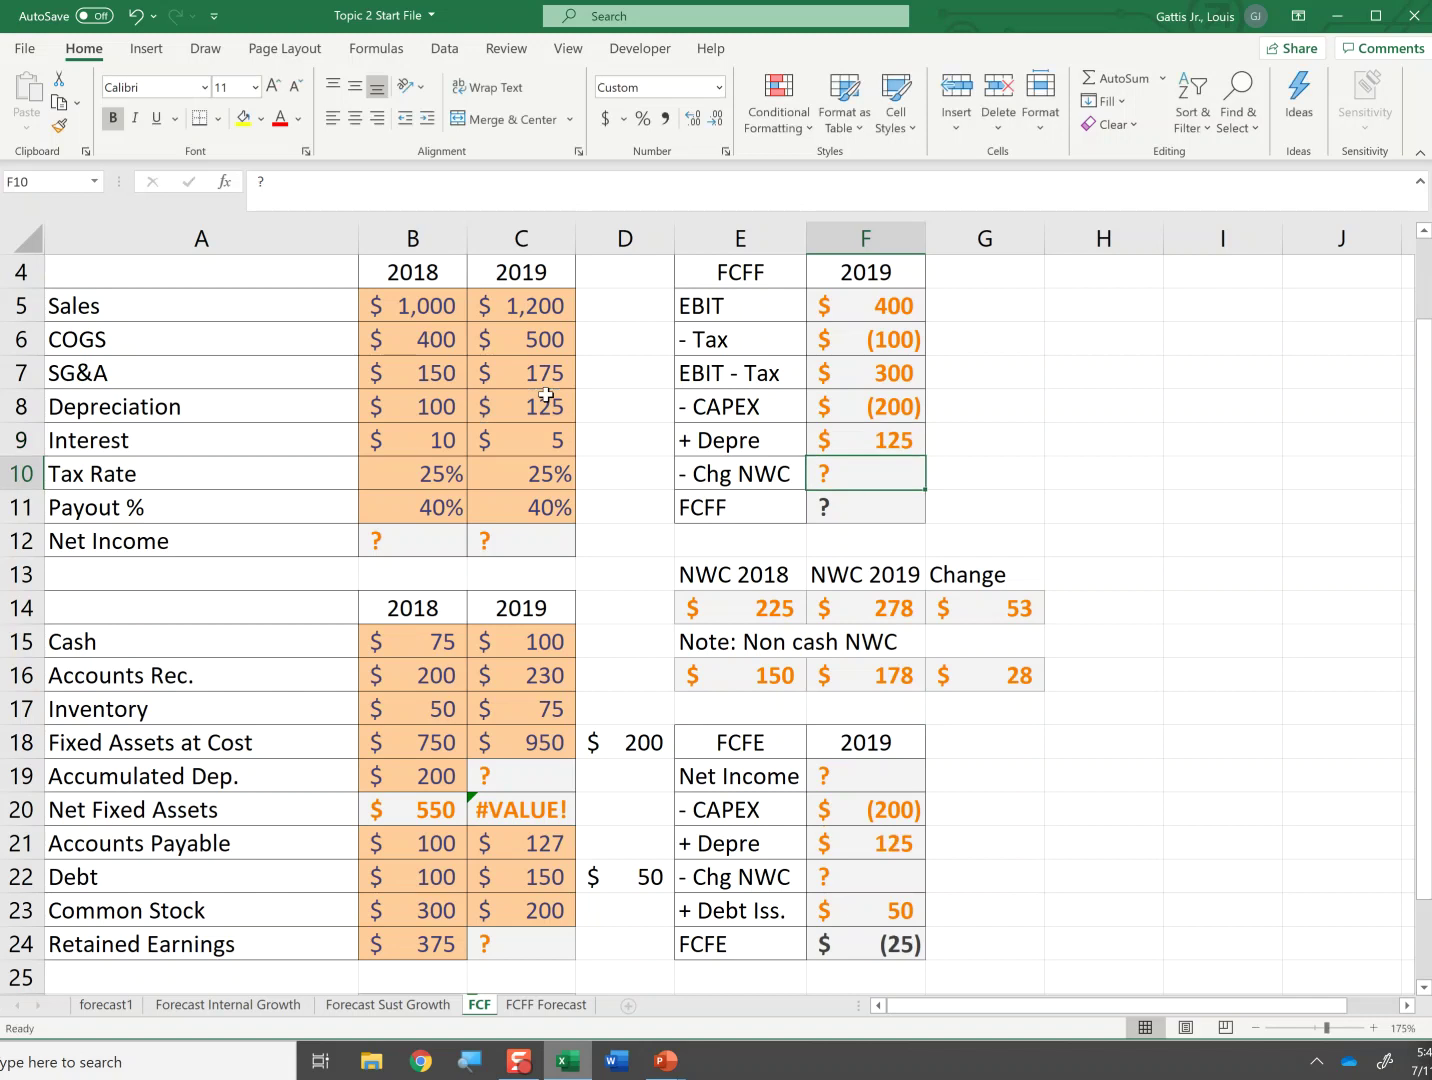
- Examine the formulas behind NWC 2018, NWC 2019 and their change in E14, F14 and G14
key("Down")
key("Down")
key("Down")
key("Down")
key("Left")
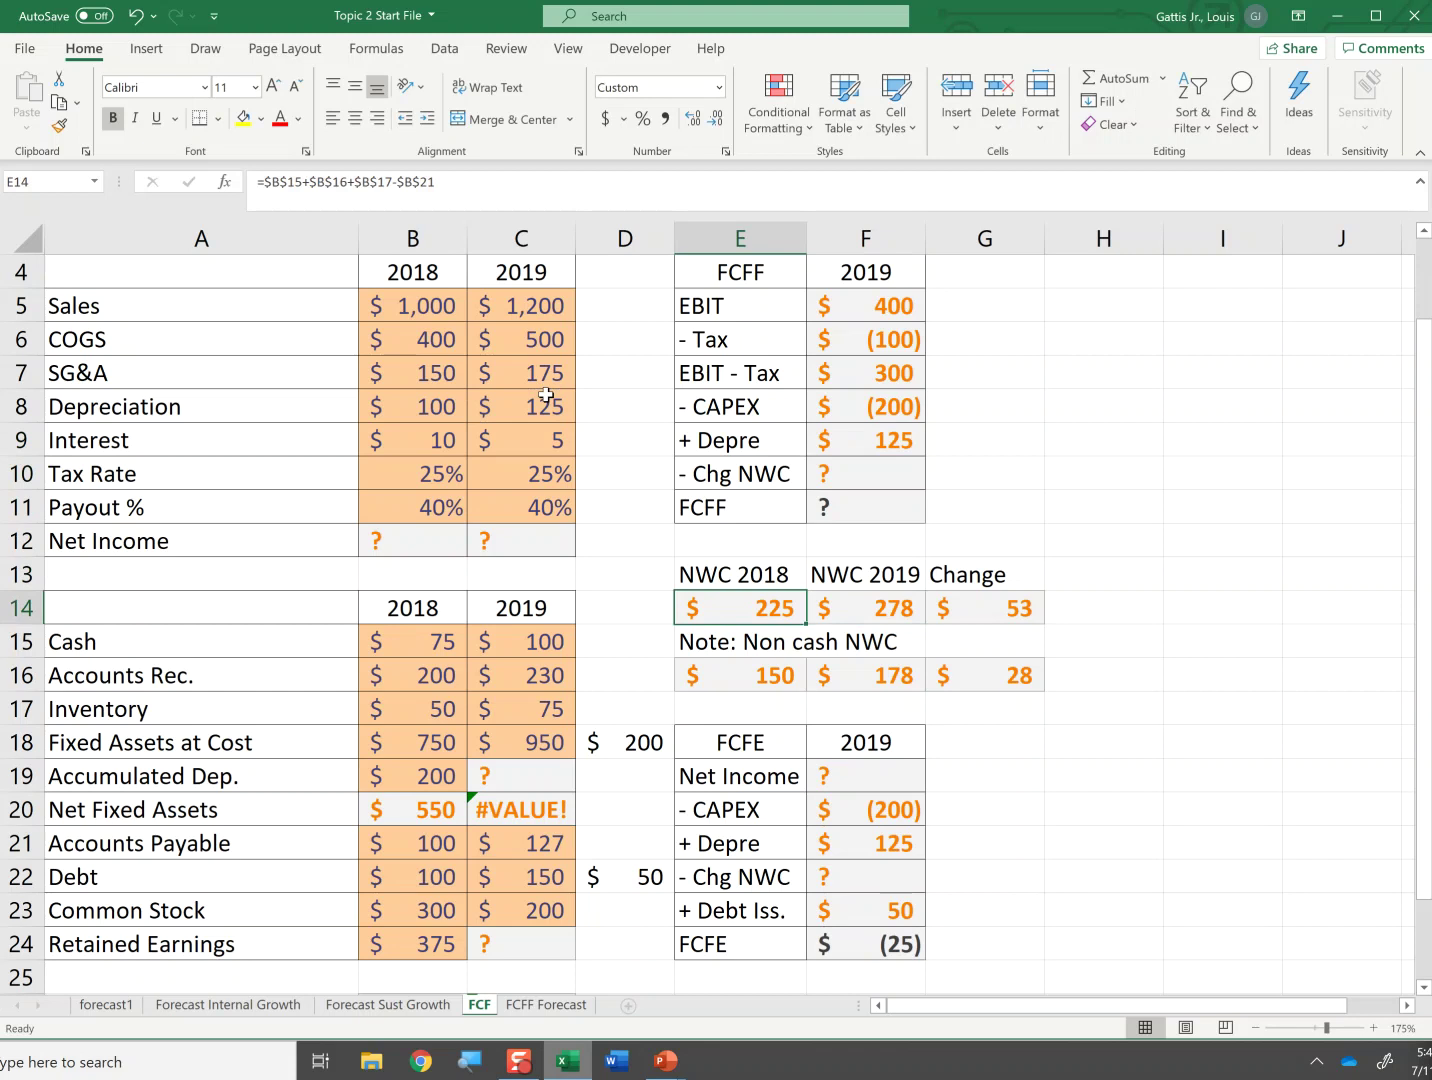
key("F2")
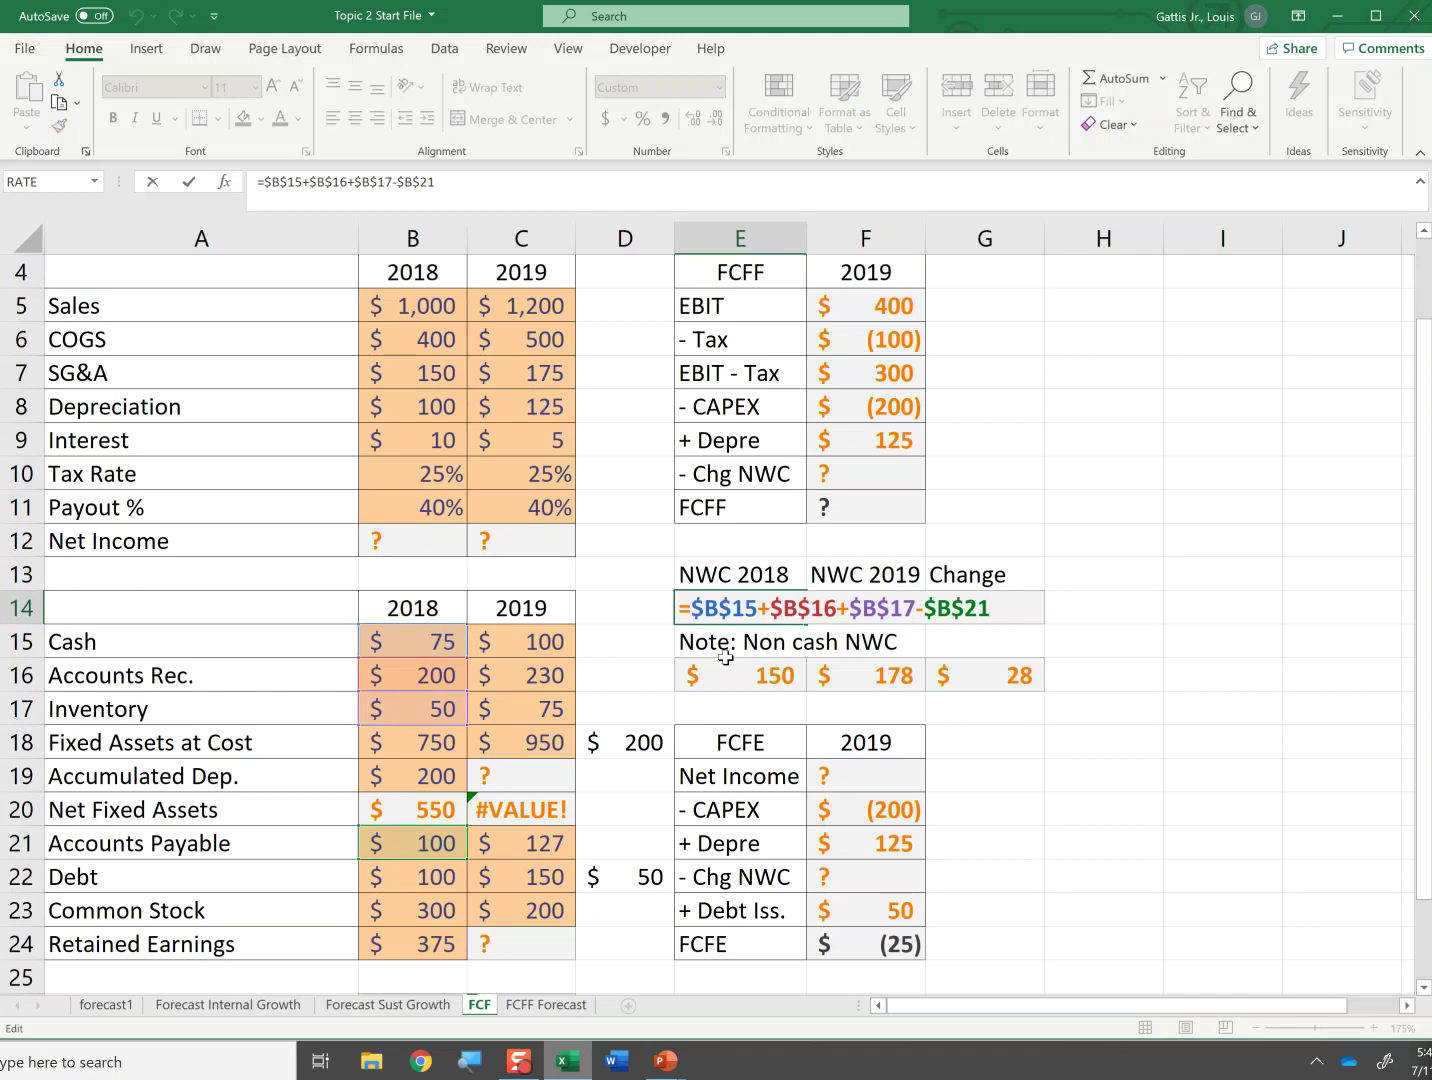
key("Escape")
key("F2")
key("Tab")
key("F2")
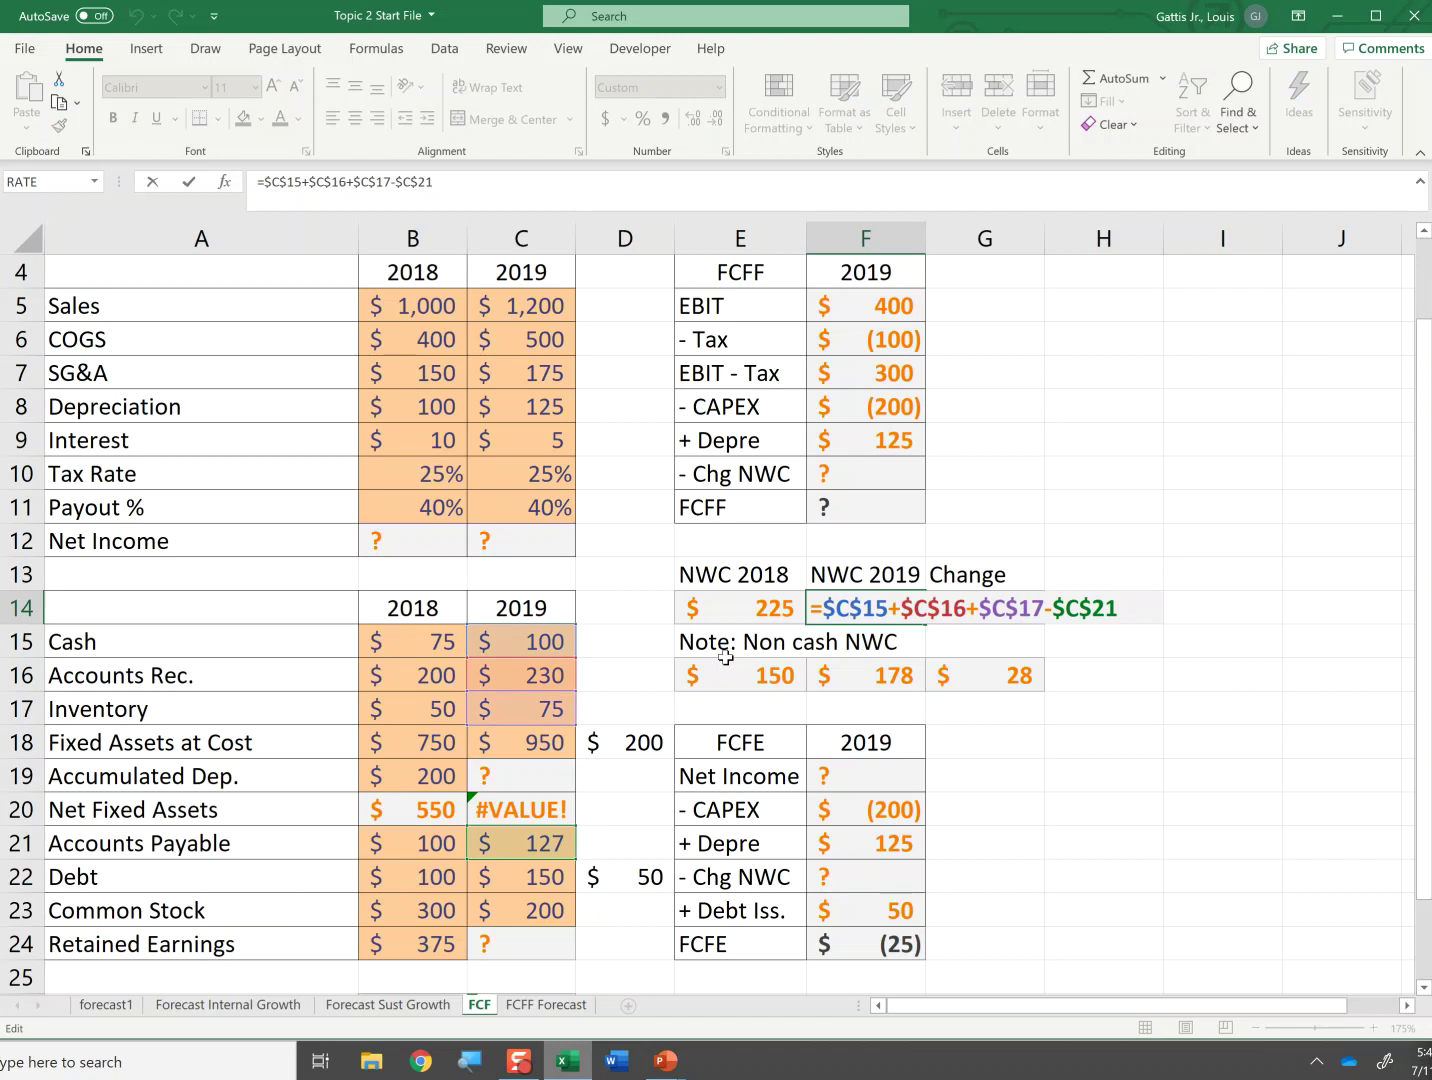
key("Escape")
key("Right")
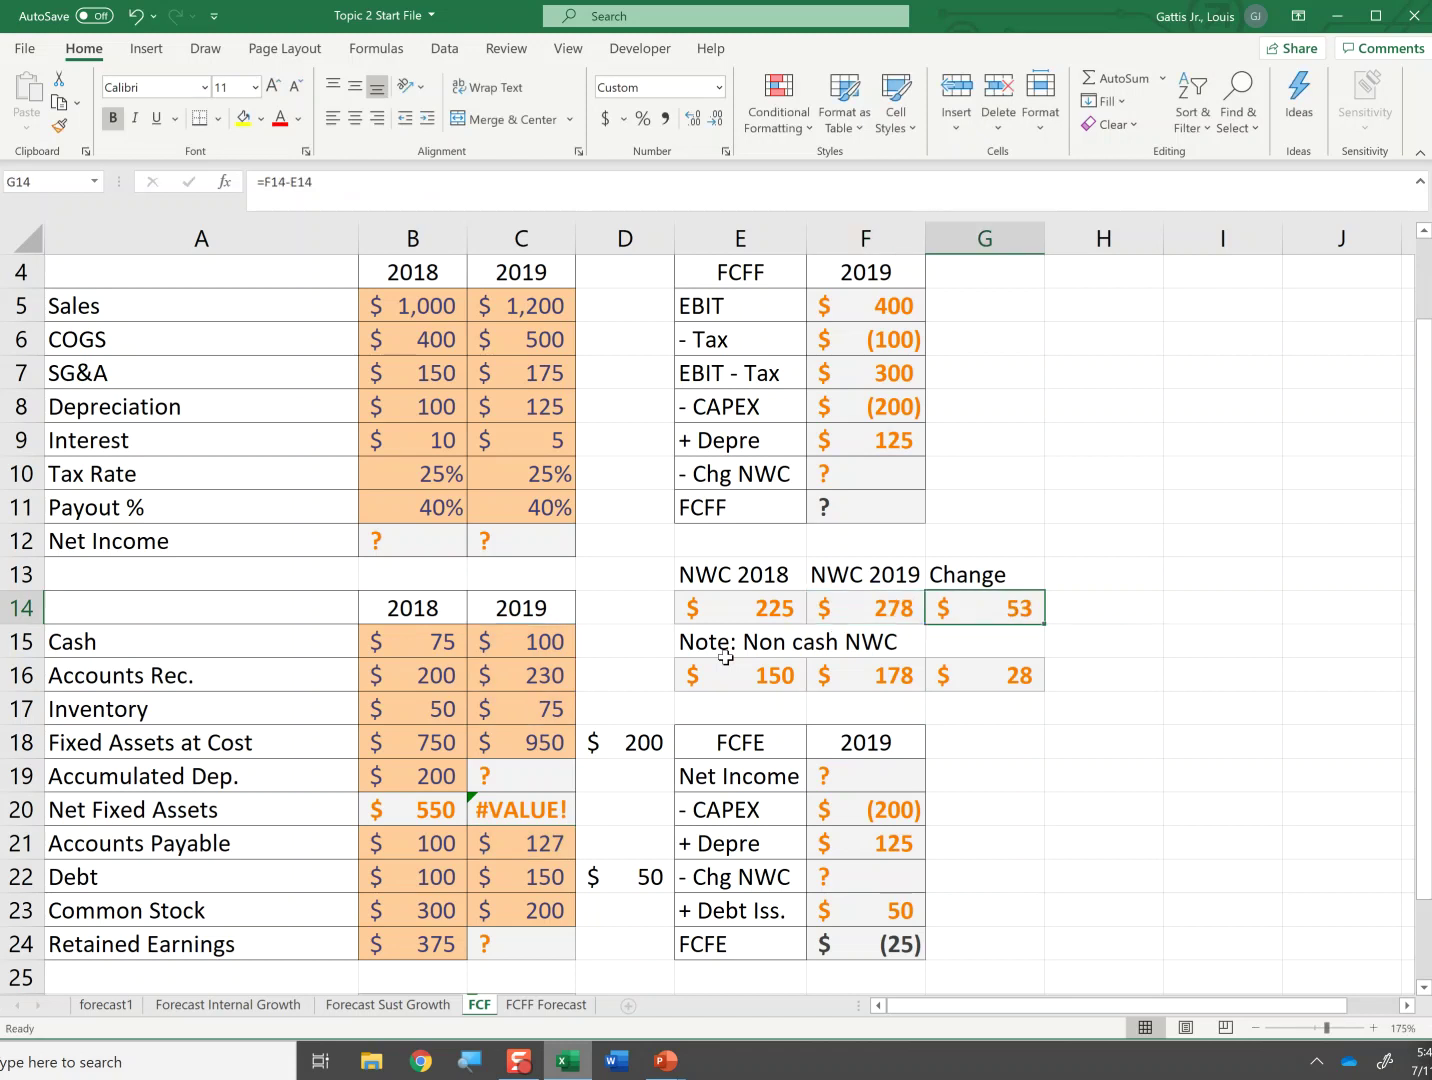
key("F2")
key("Escape")
key("F2")
key("Escape")
- Enter the change in net working capital deduction in F10 as =-G14
key("Up")
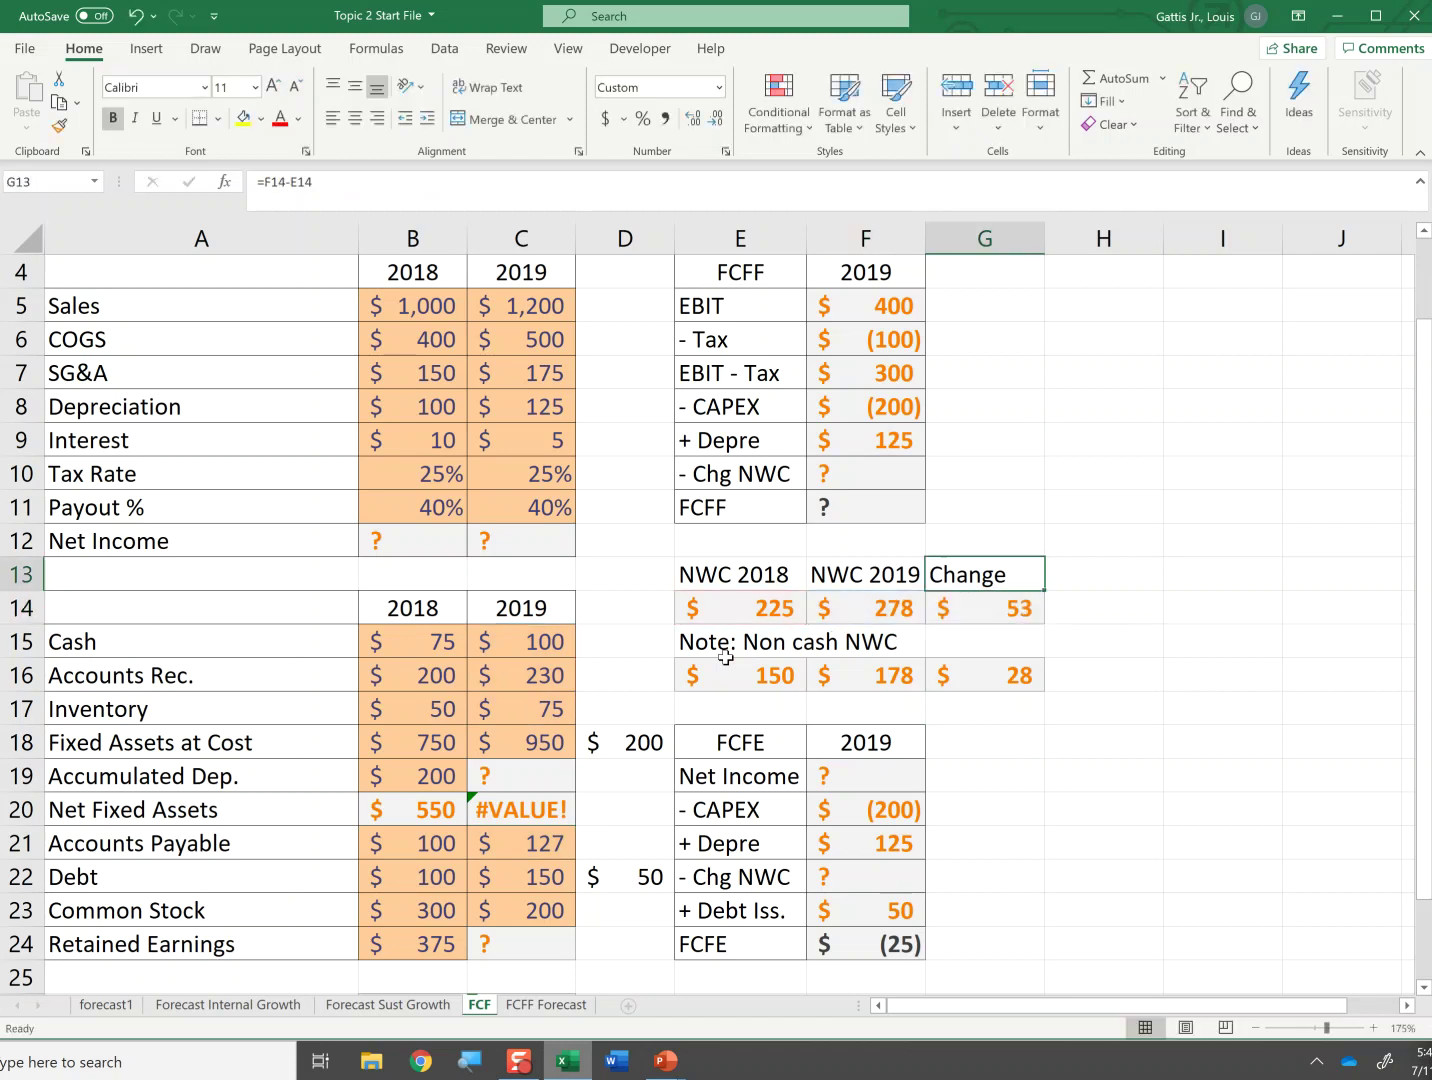
key("Left")
key("Up")
key("Up")
key("Up")
type("=-")
key("Down")
key("Down")
key("Down")
key("Right")
key("Down")
key("Return")
- Calculate the 2019 FCFF in F11 with =SUM(F7:F10)
type("=sum")
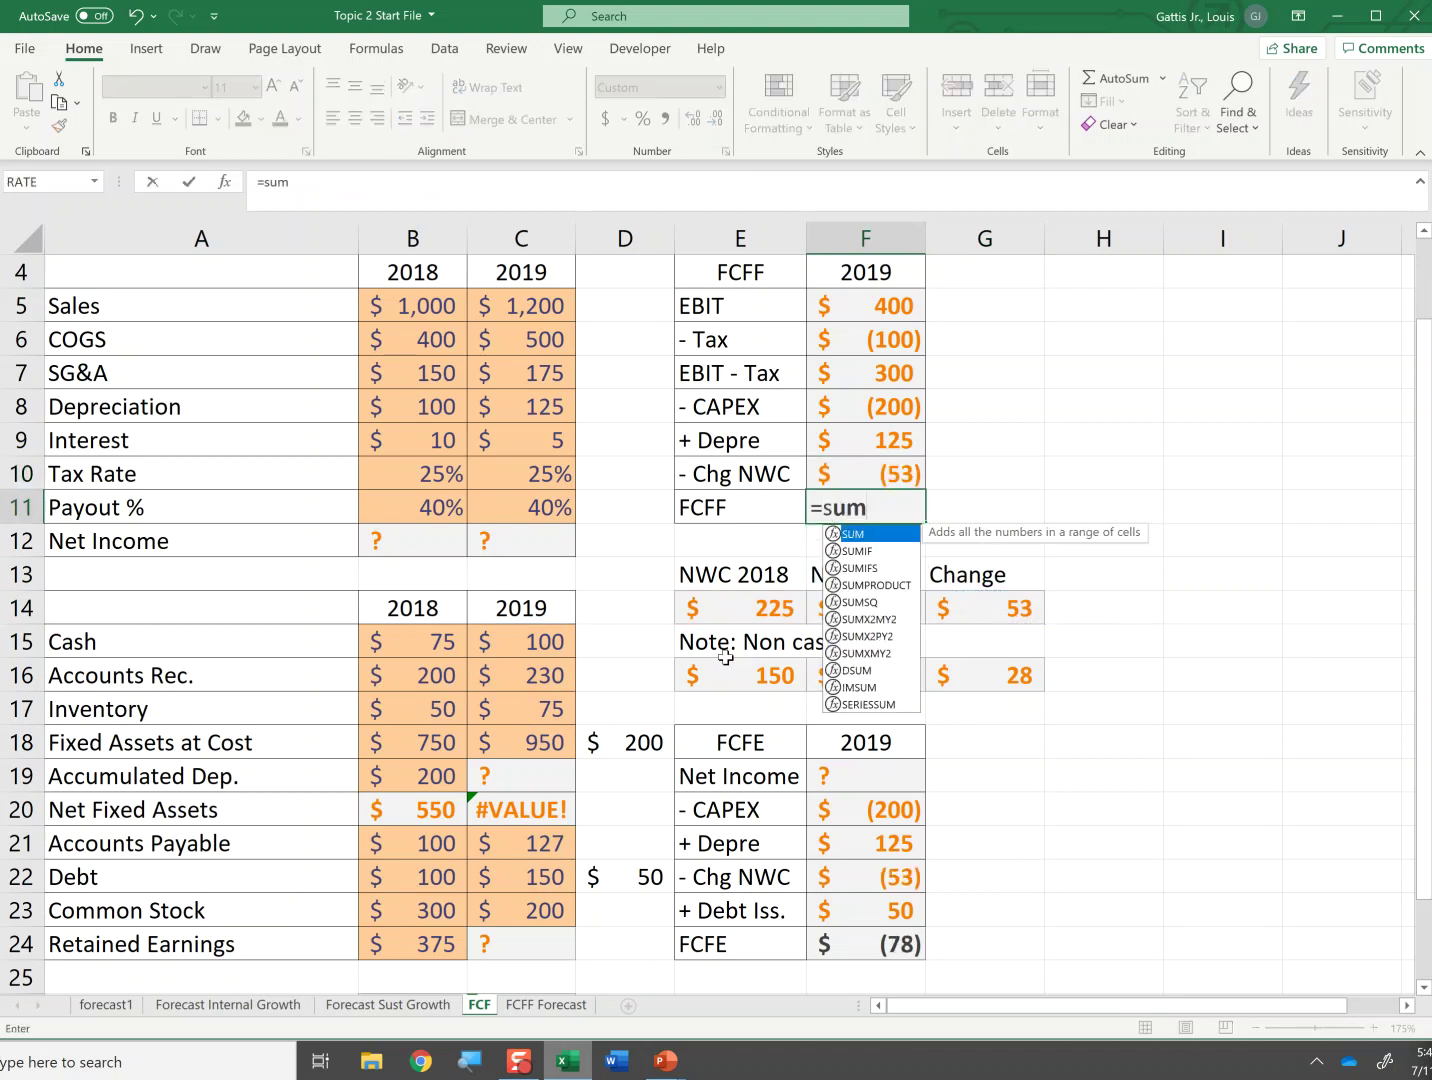
type("(")
key("Up")
key("Up")
key("Up")
key("Up")
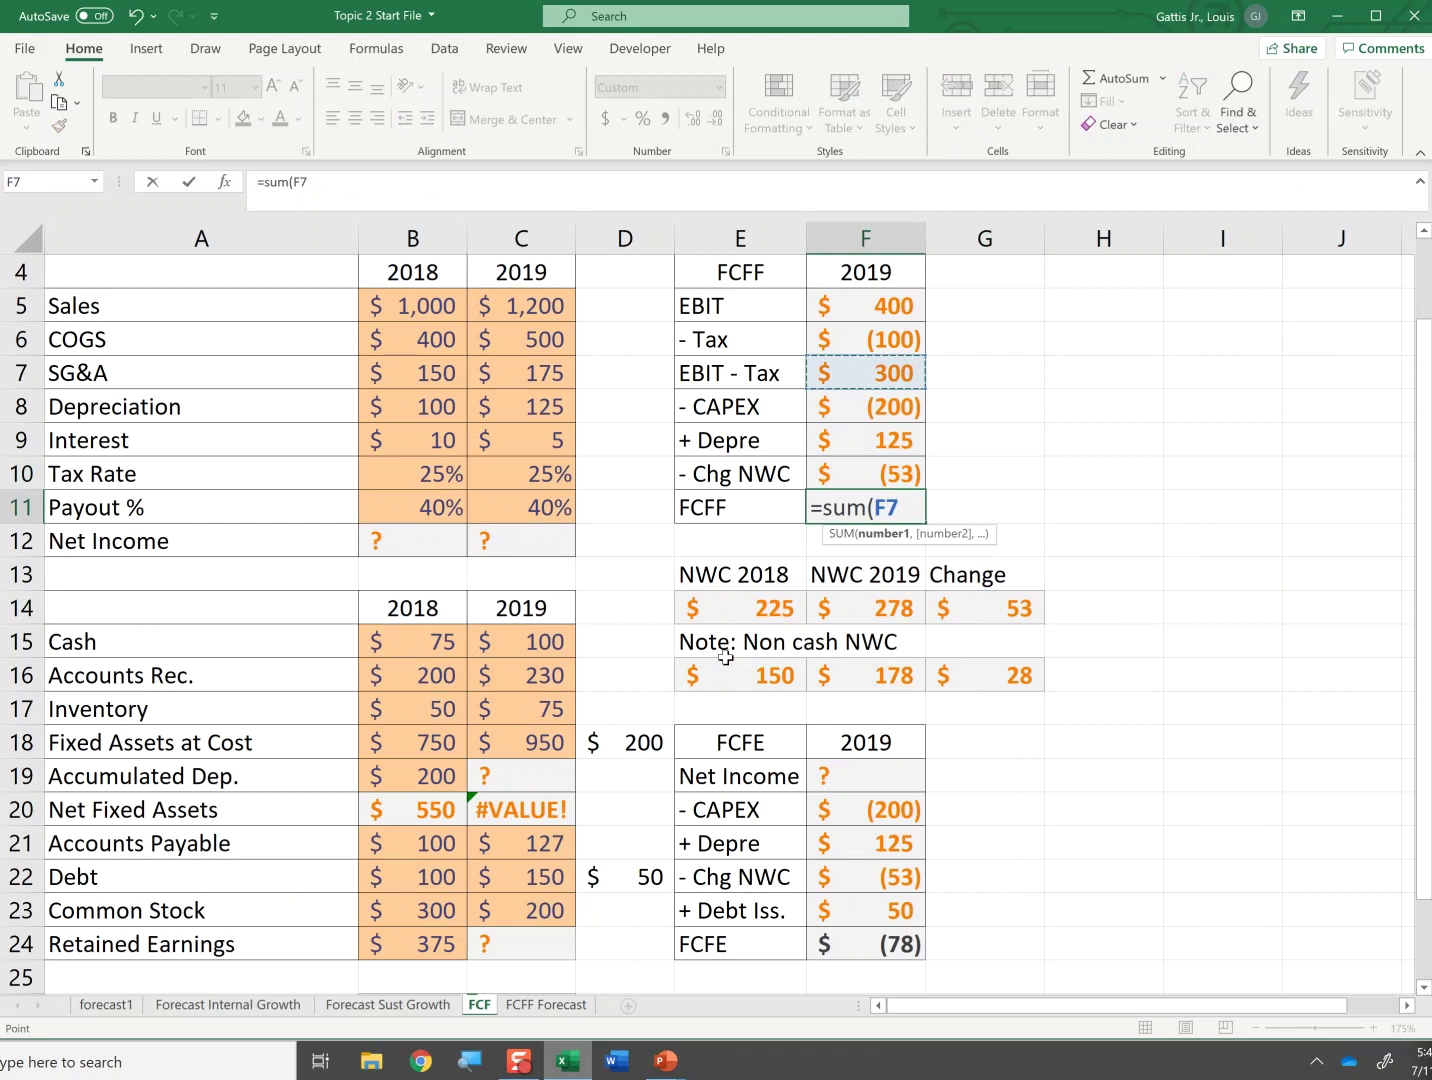
key("shift+Down")
key("shift+Down")
key("shift+Down")
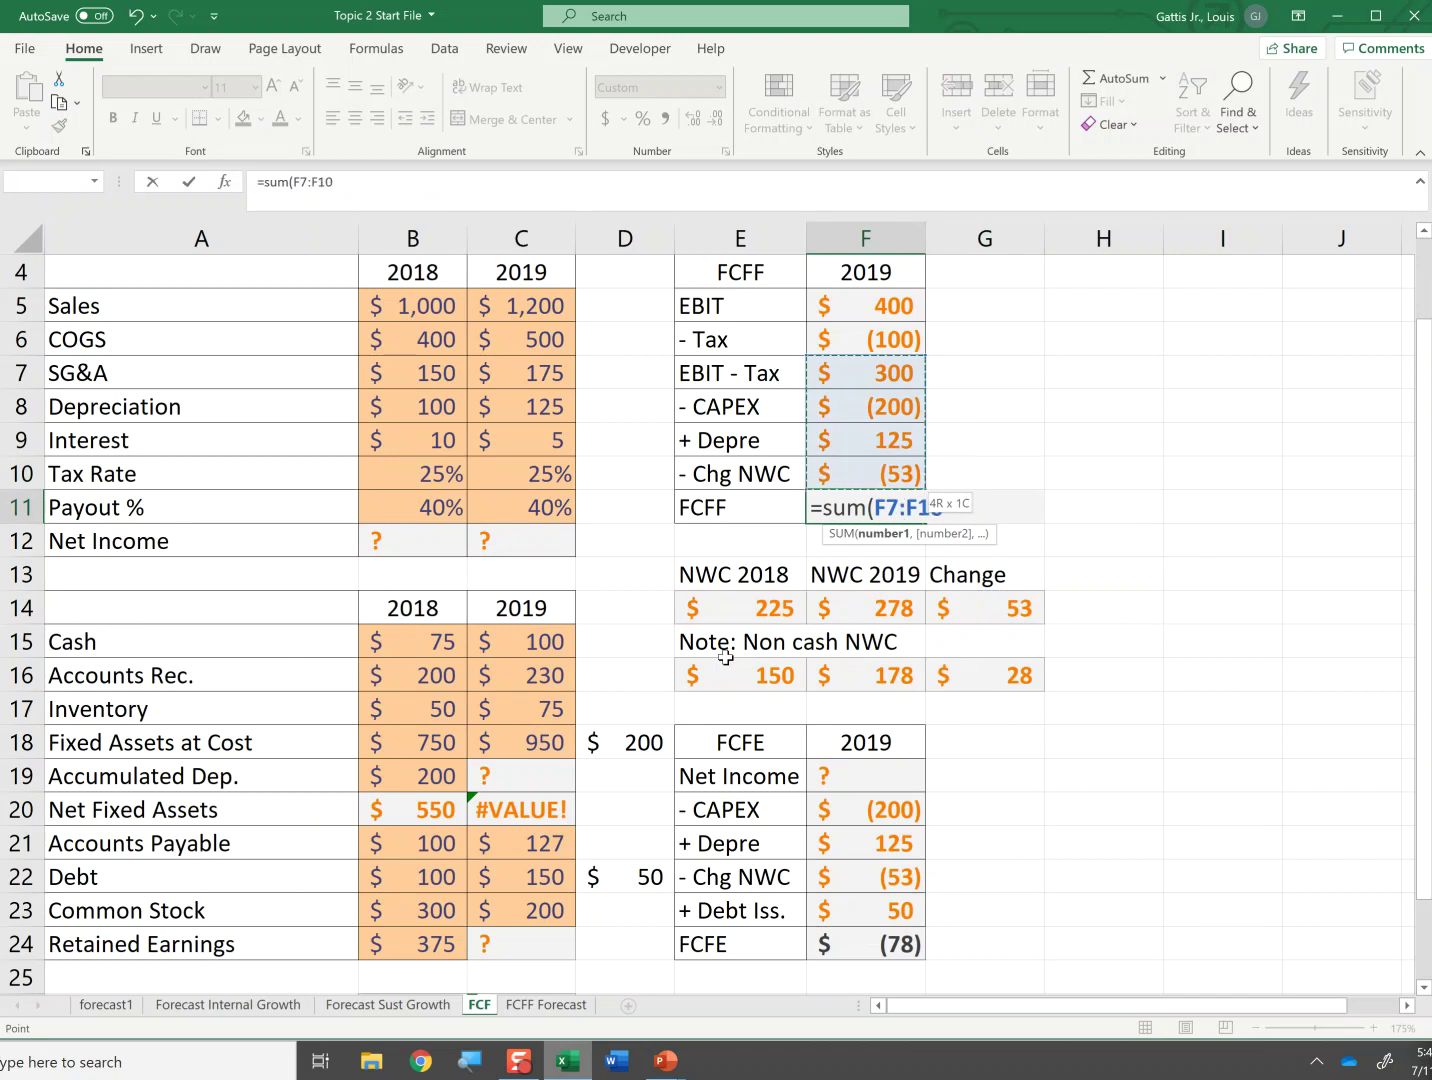
type(")")
key("Return")
key("Up")
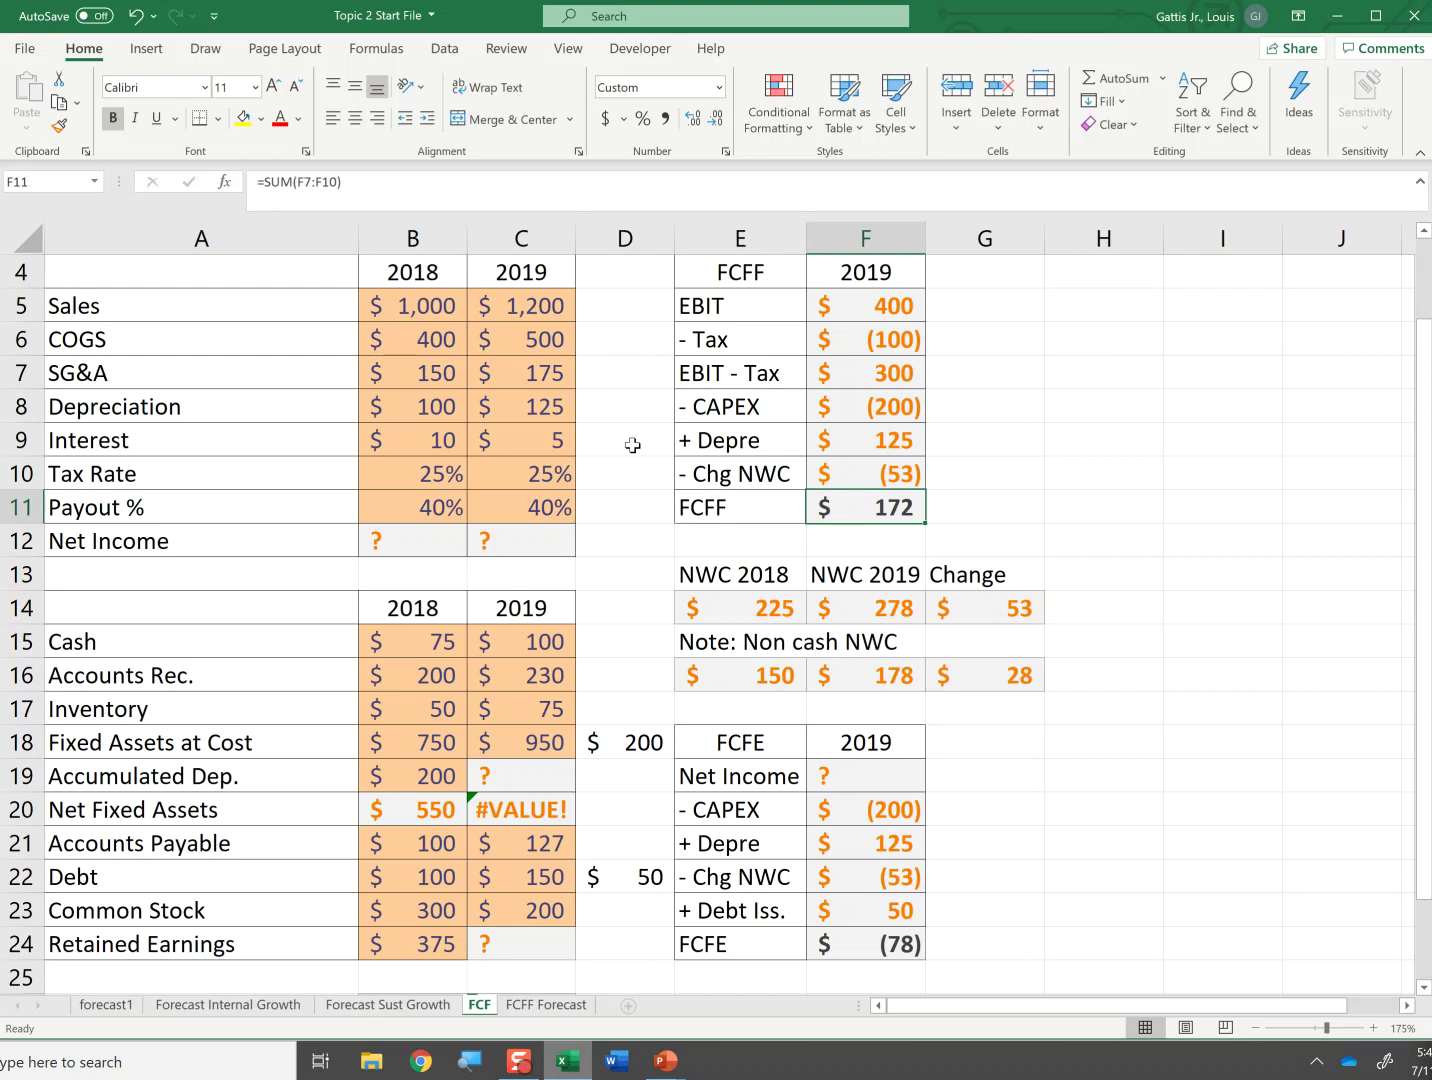
- Review the FCFE rows below the NWC figures and inspect the Net Income formula in F19
key("Down")
key("Down")
key("Down")
key("Down")
key("Down")
key("Down")
key("Down")
key("Down")
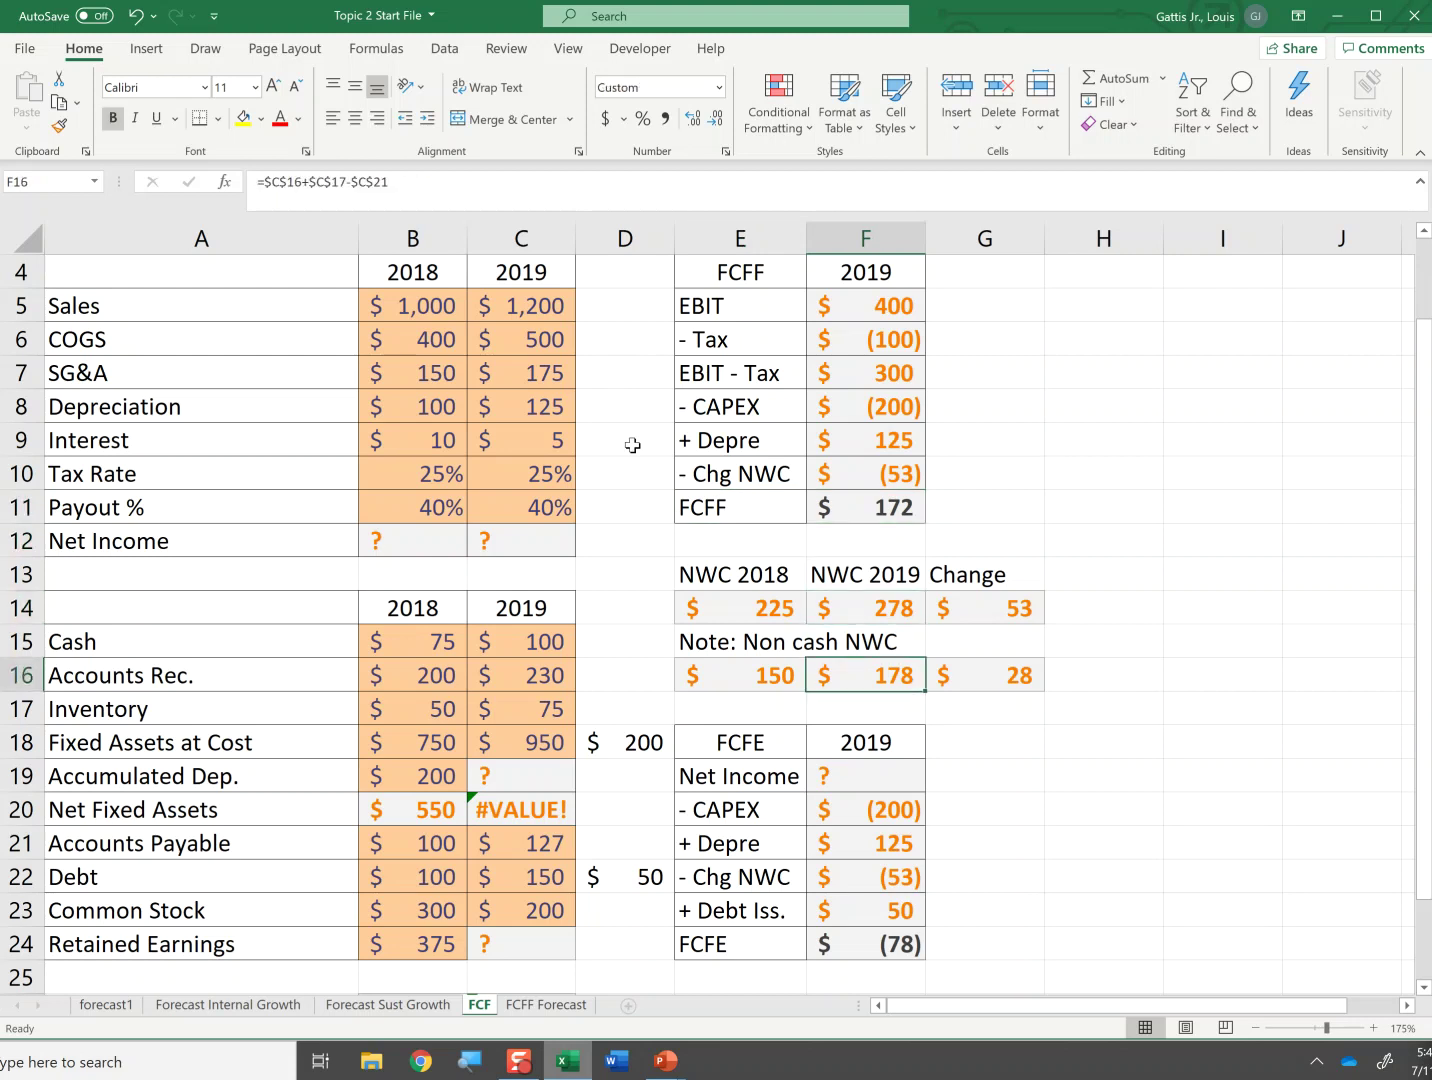
key("Down")
key("Down")
key("Down")
key("Down")
key("Down")
key("Up")
key("Up")
key("Up")
key("Up")
key("Up")
key("F2")
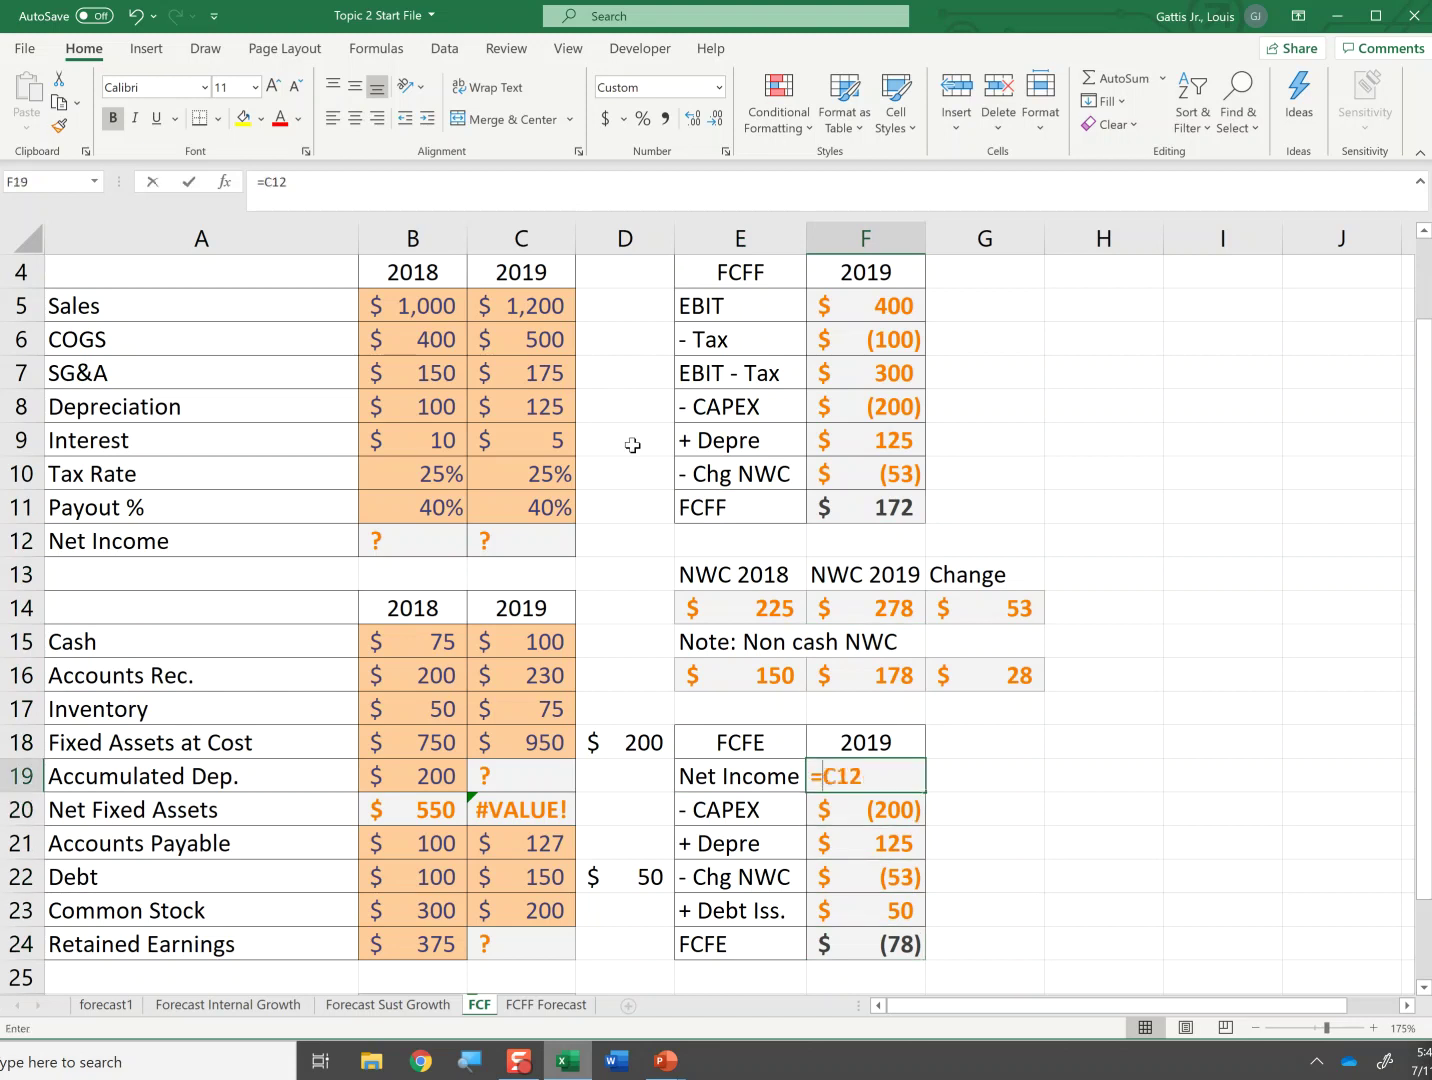
key("Escape")
- Calculate 2019 net income for the FCFE table in F19 with =(C5-C6-C7-C8-C9)*(1-C10)
type("=")
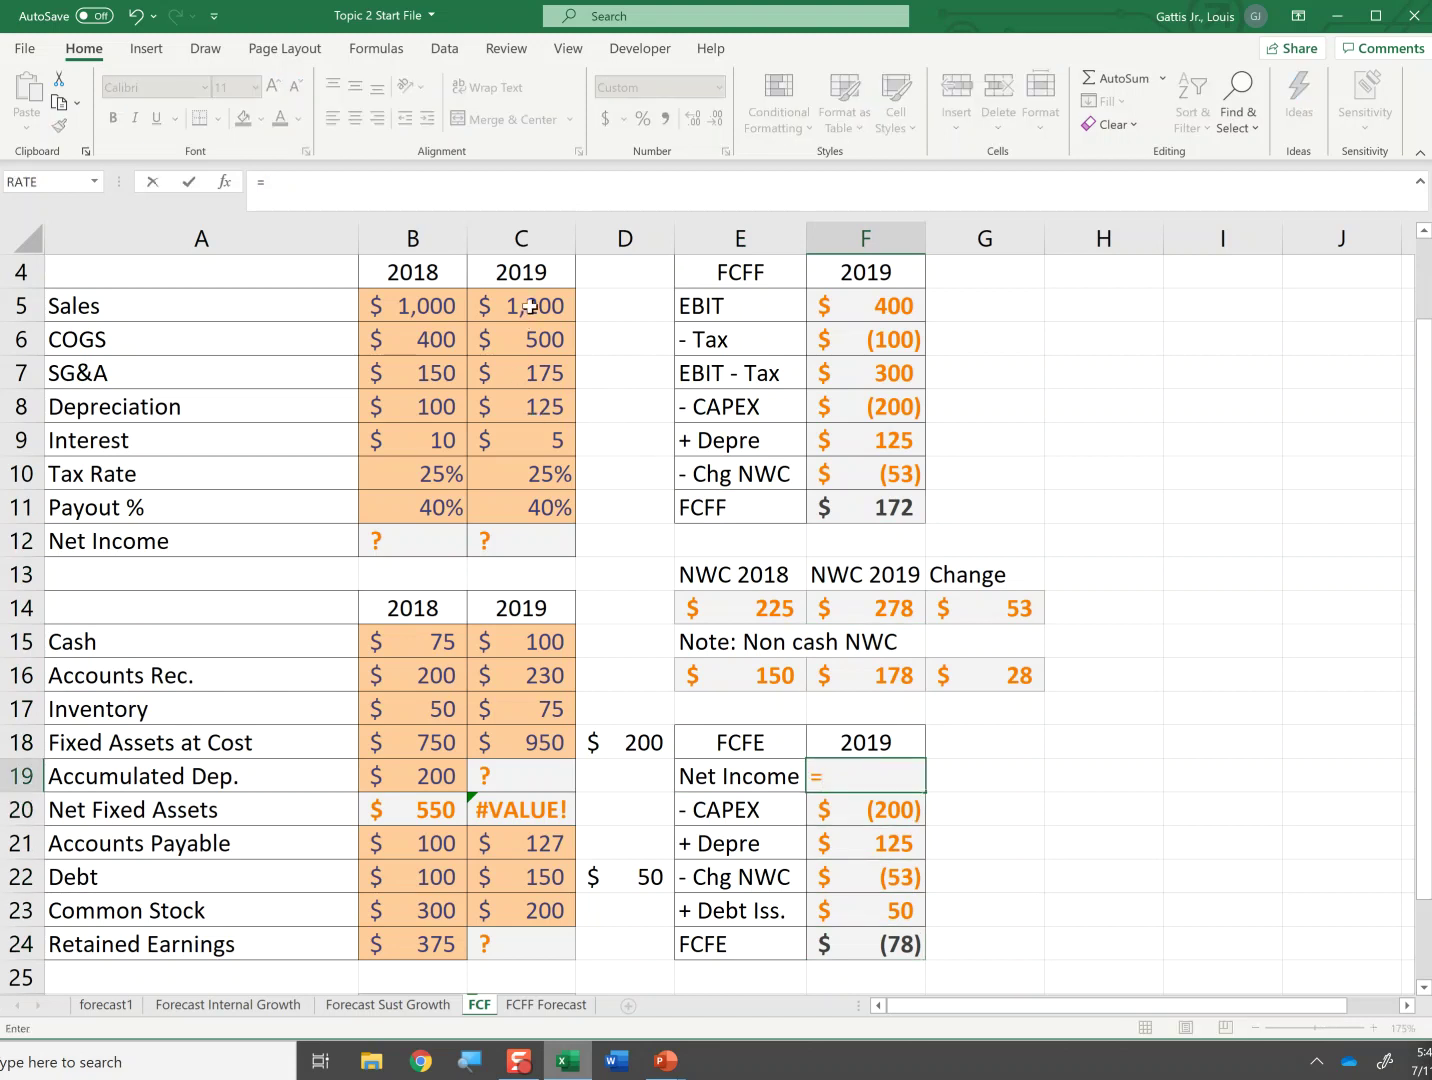
type("(")
left_click(519, 305)
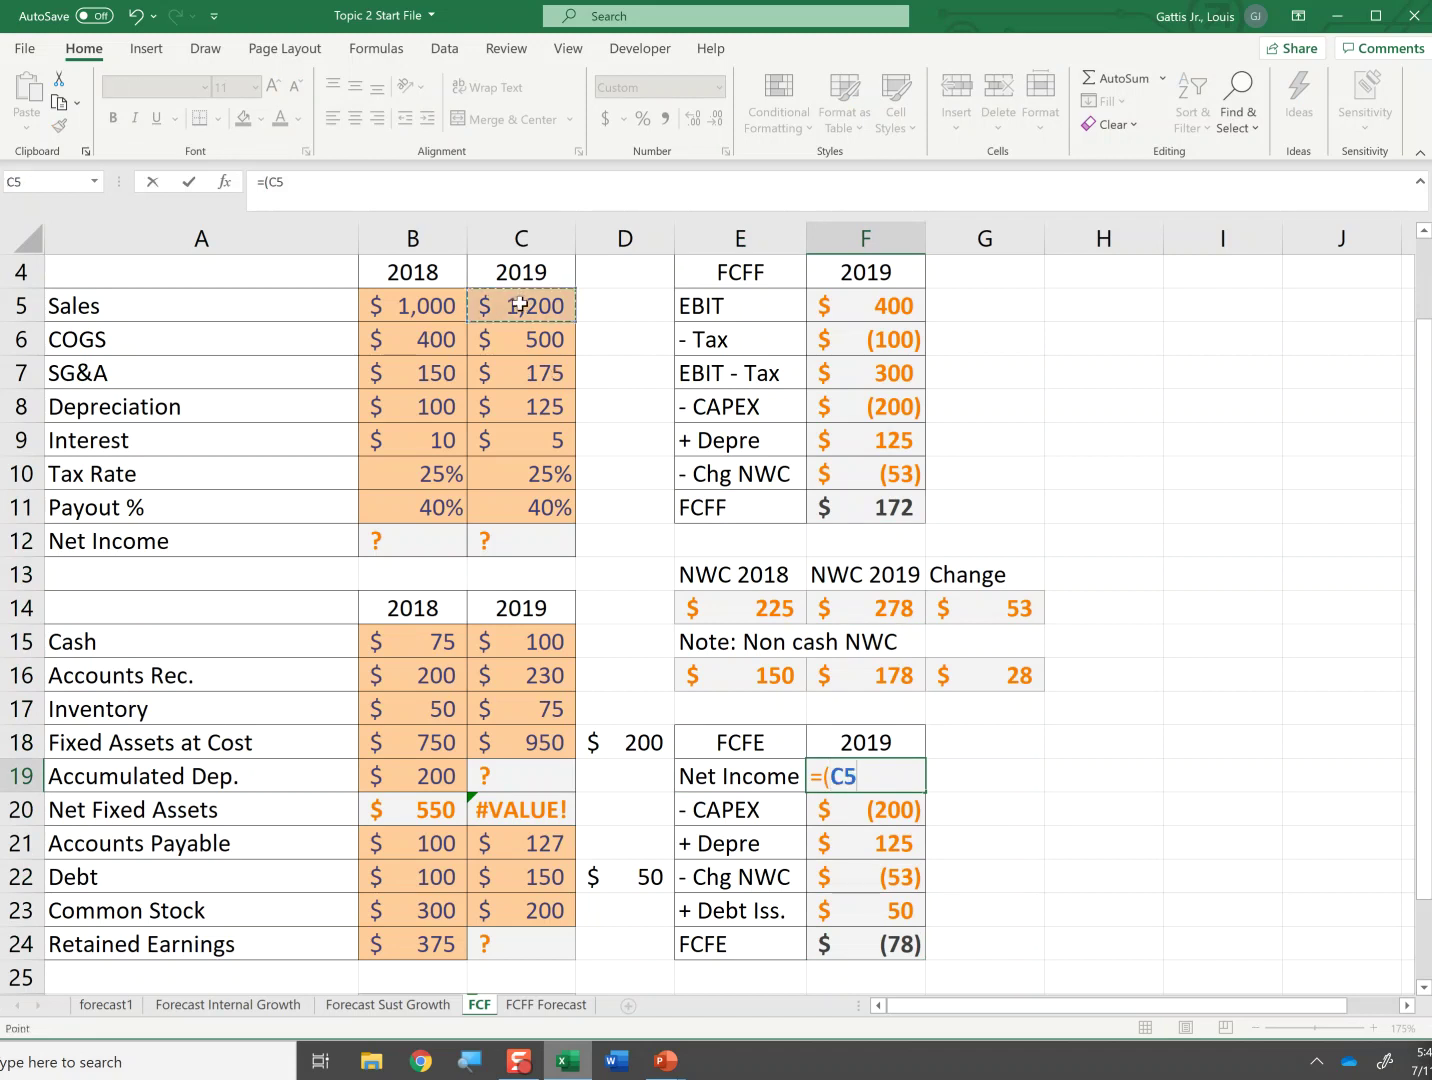
type("-")
left_click(526, 339)
type("-")
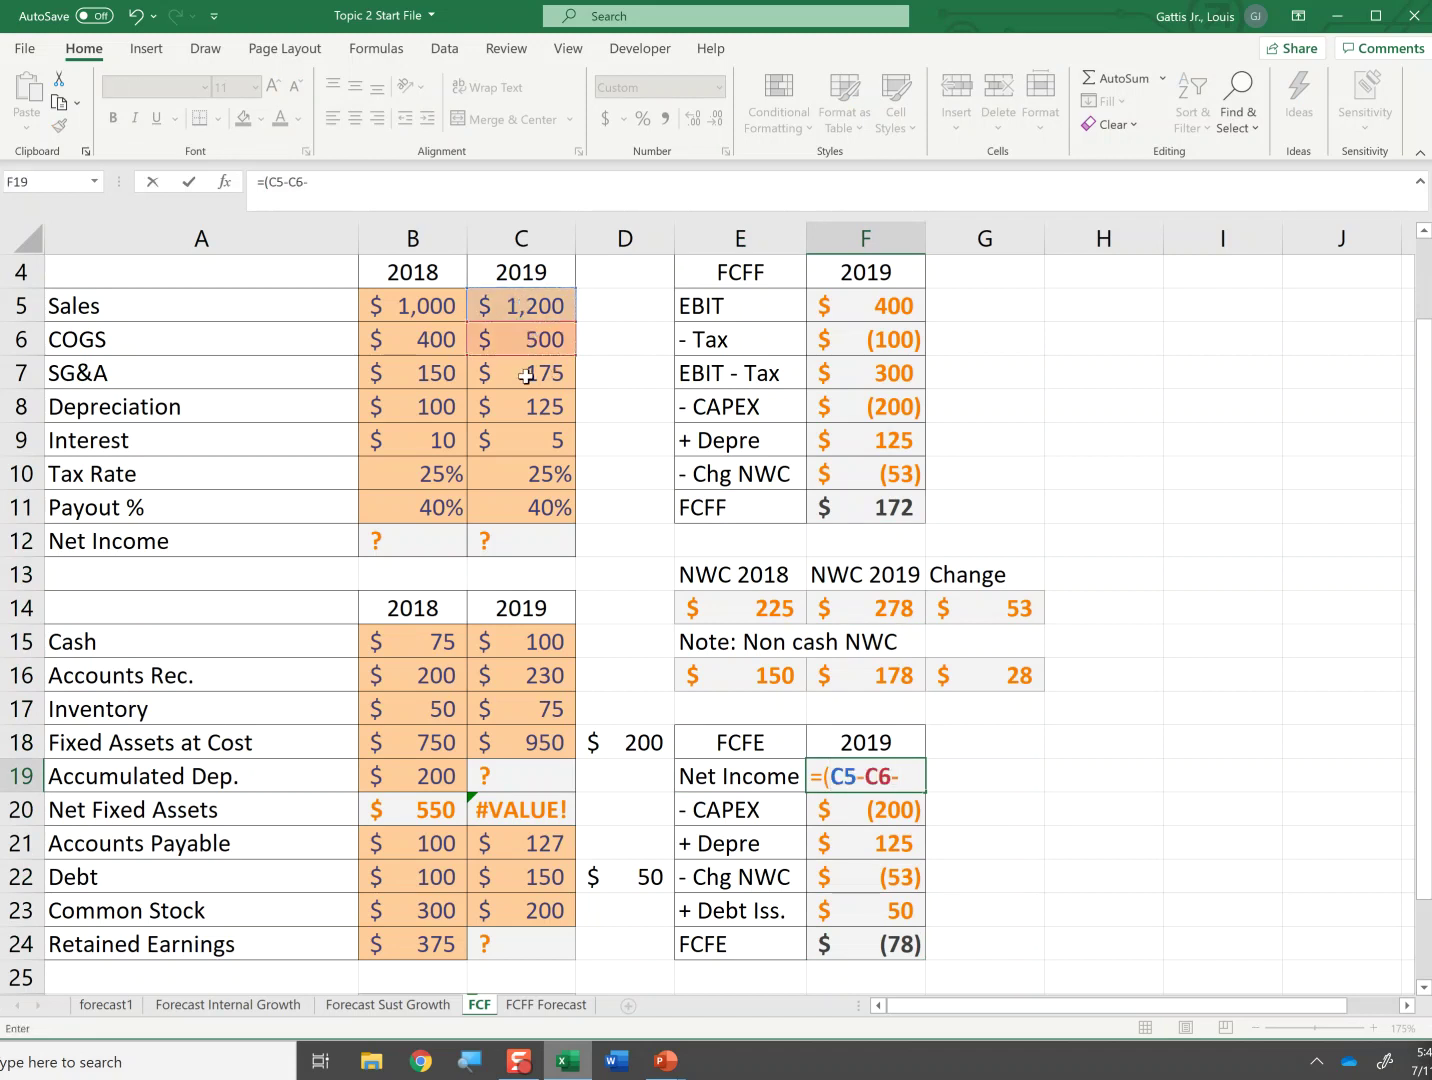
left_click(525, 375)
type("-")
left_click(530, 407)
type("-")
left_click(534, 437)
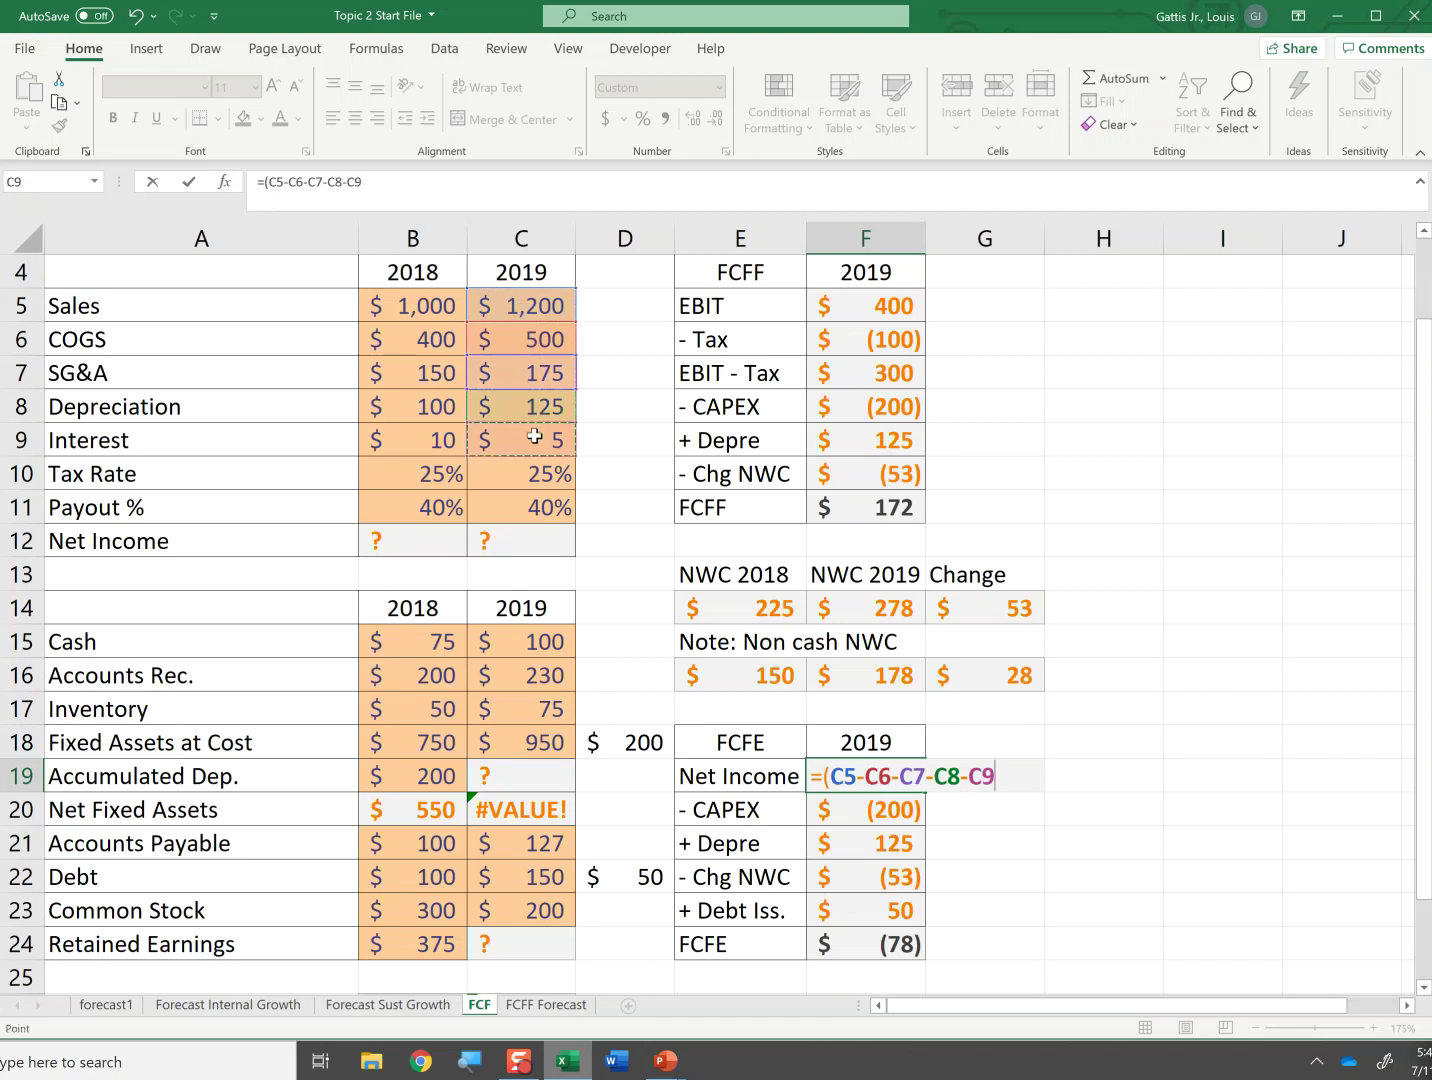
type(")*(1-")
left_click(530, 477)
type(")")
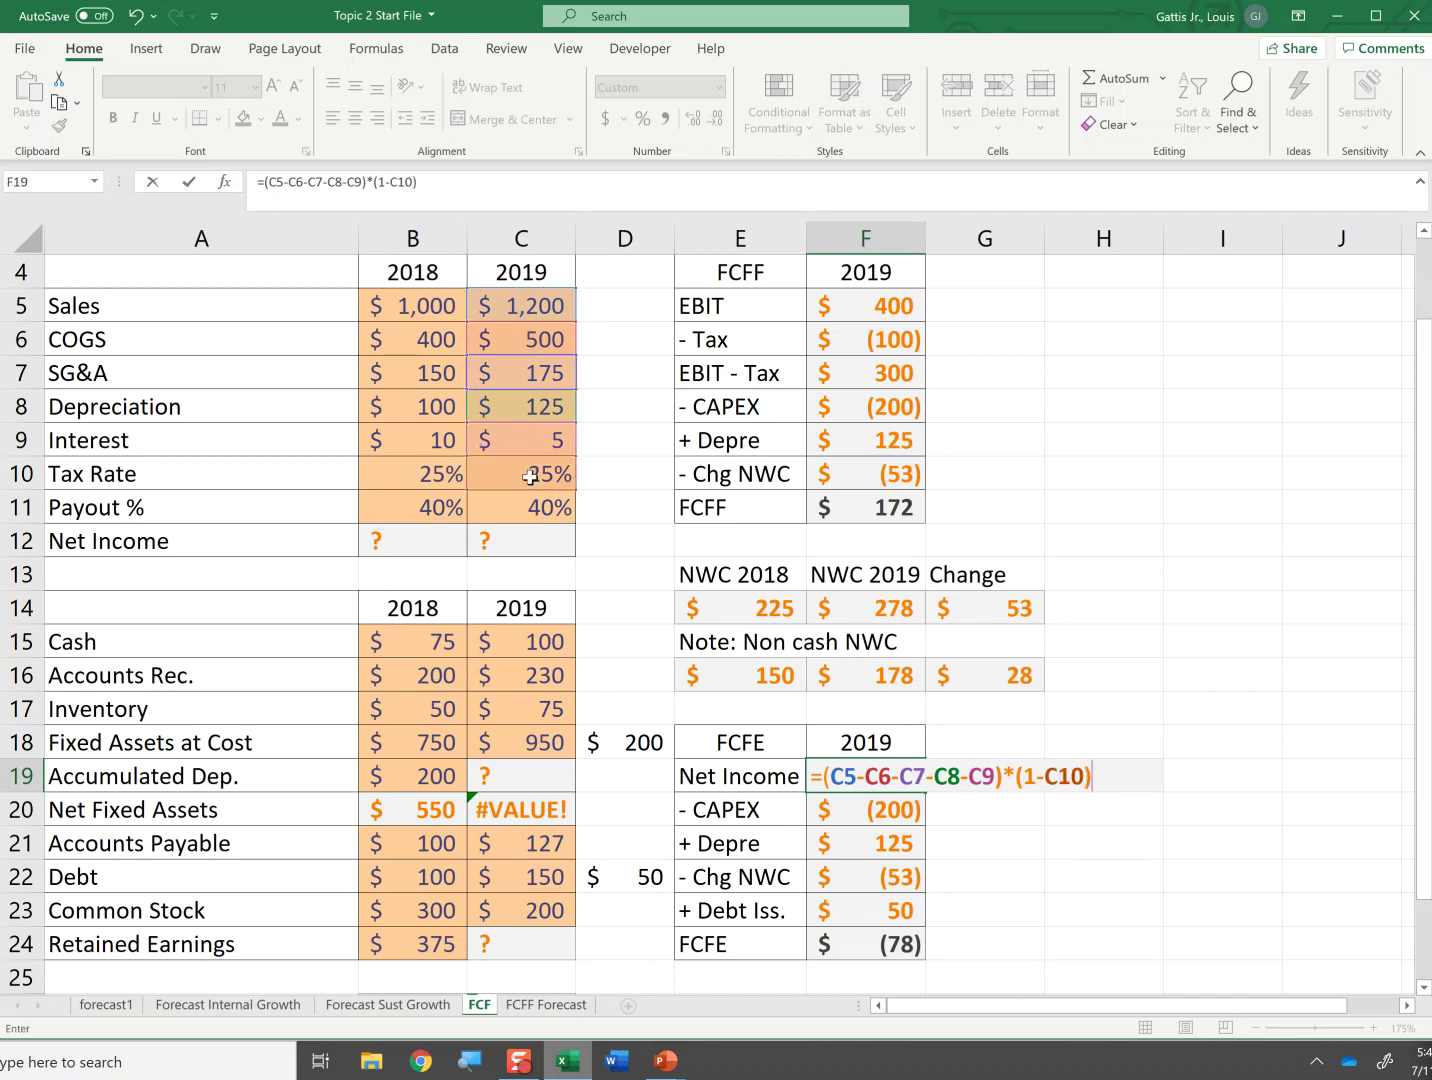
key("ctrl+Return")
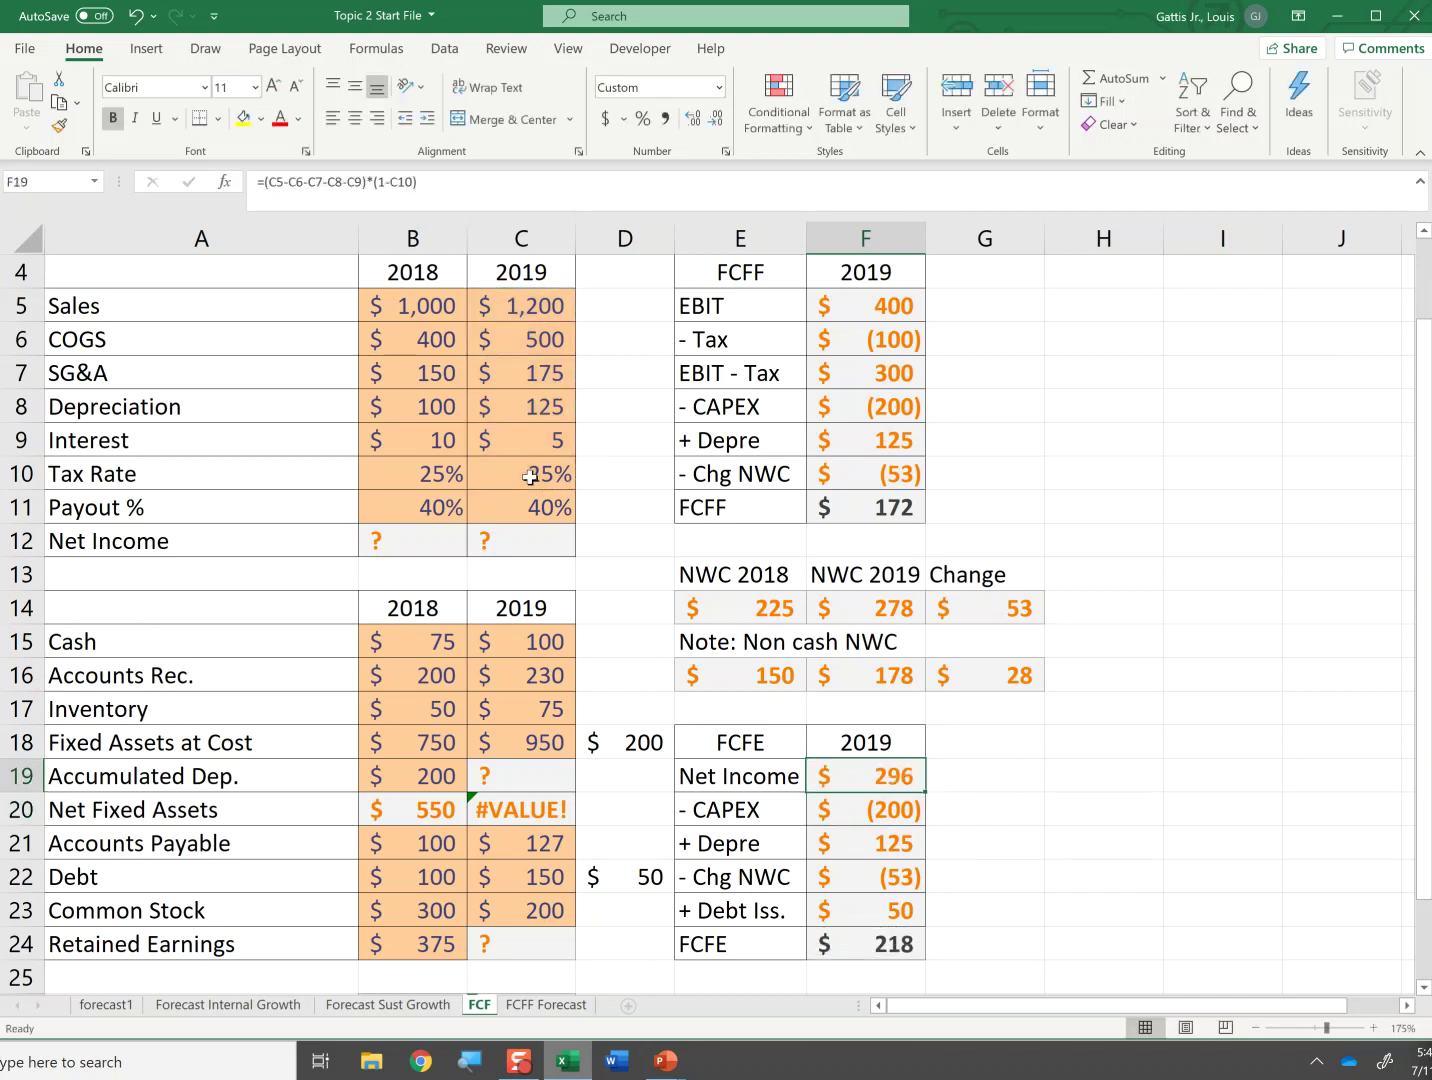
- Examine the formulas behind Net Income, CAPEX, Depre and Chg NWC in F19 through F22
key("F2")
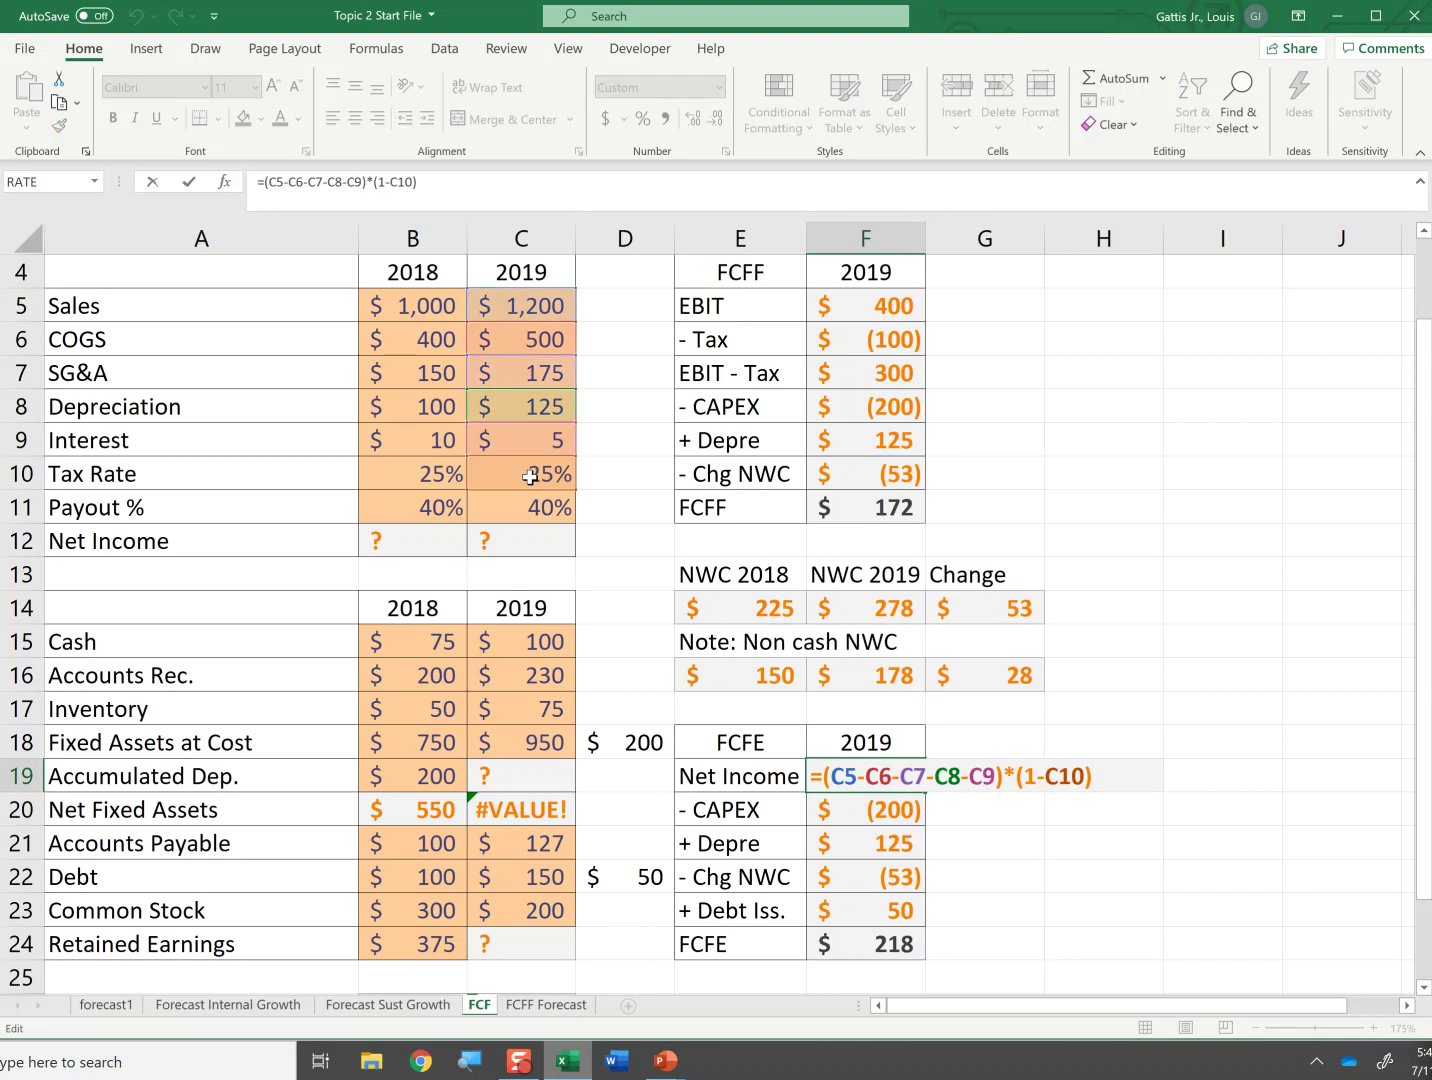
key("Escape")
key("Down")
key("F2")
key("Escape")
key("Down")
key("F2")
key("Escape")
key("Up")
key("F2")
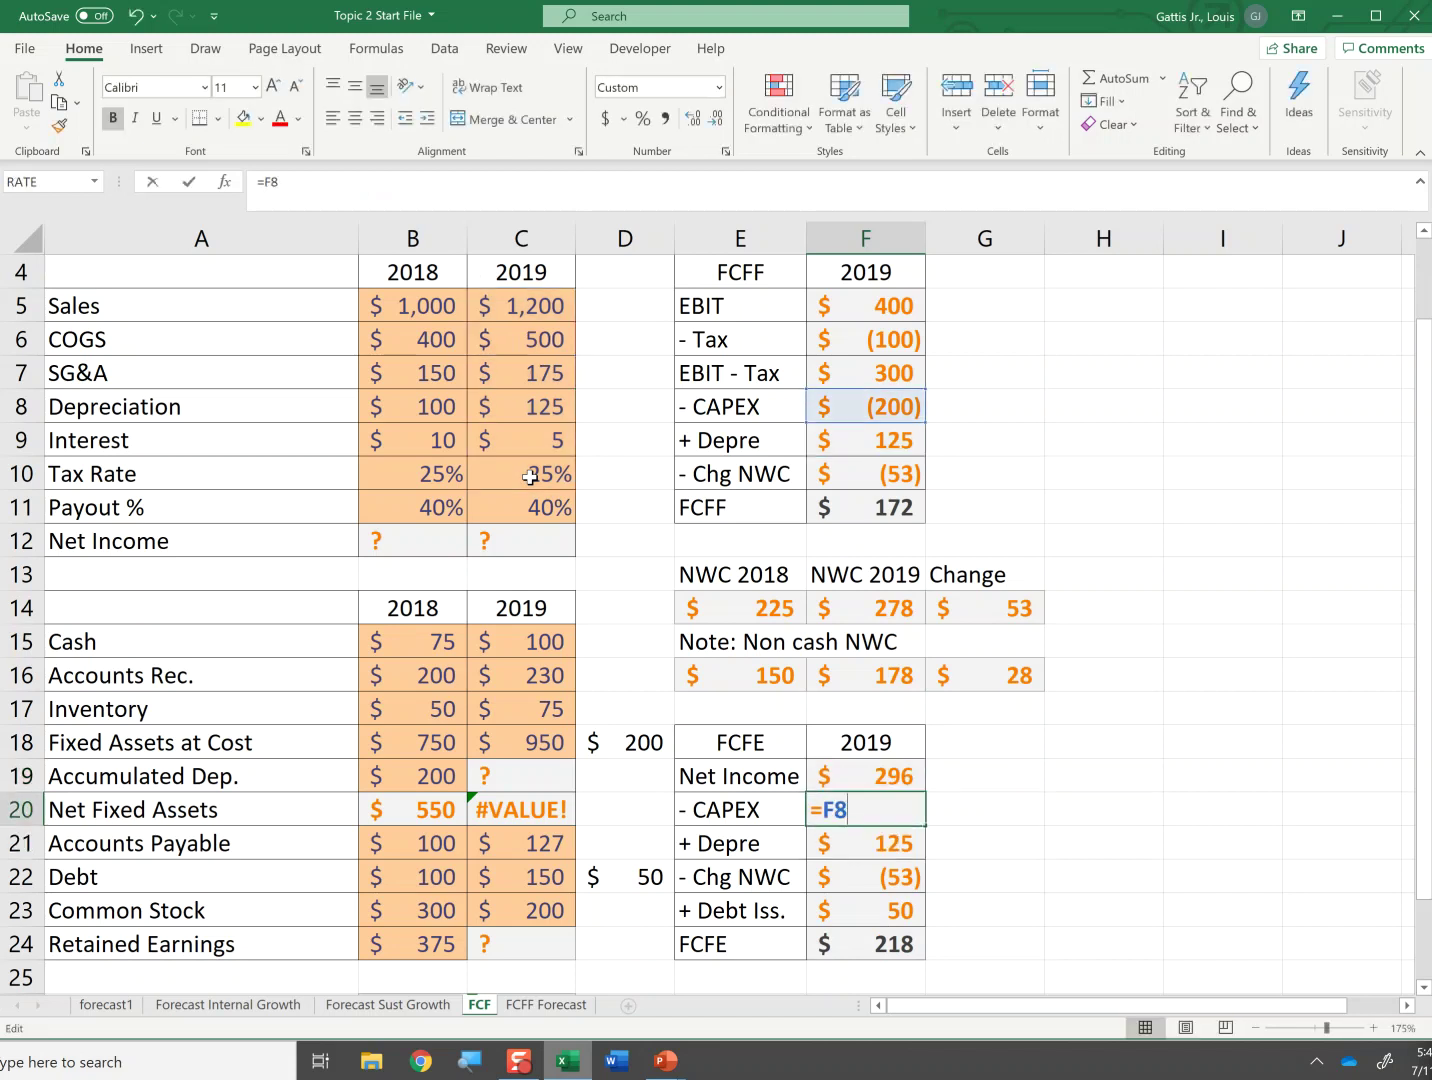
key("Escape")
key("Down")
key("F2")
key("Escape")
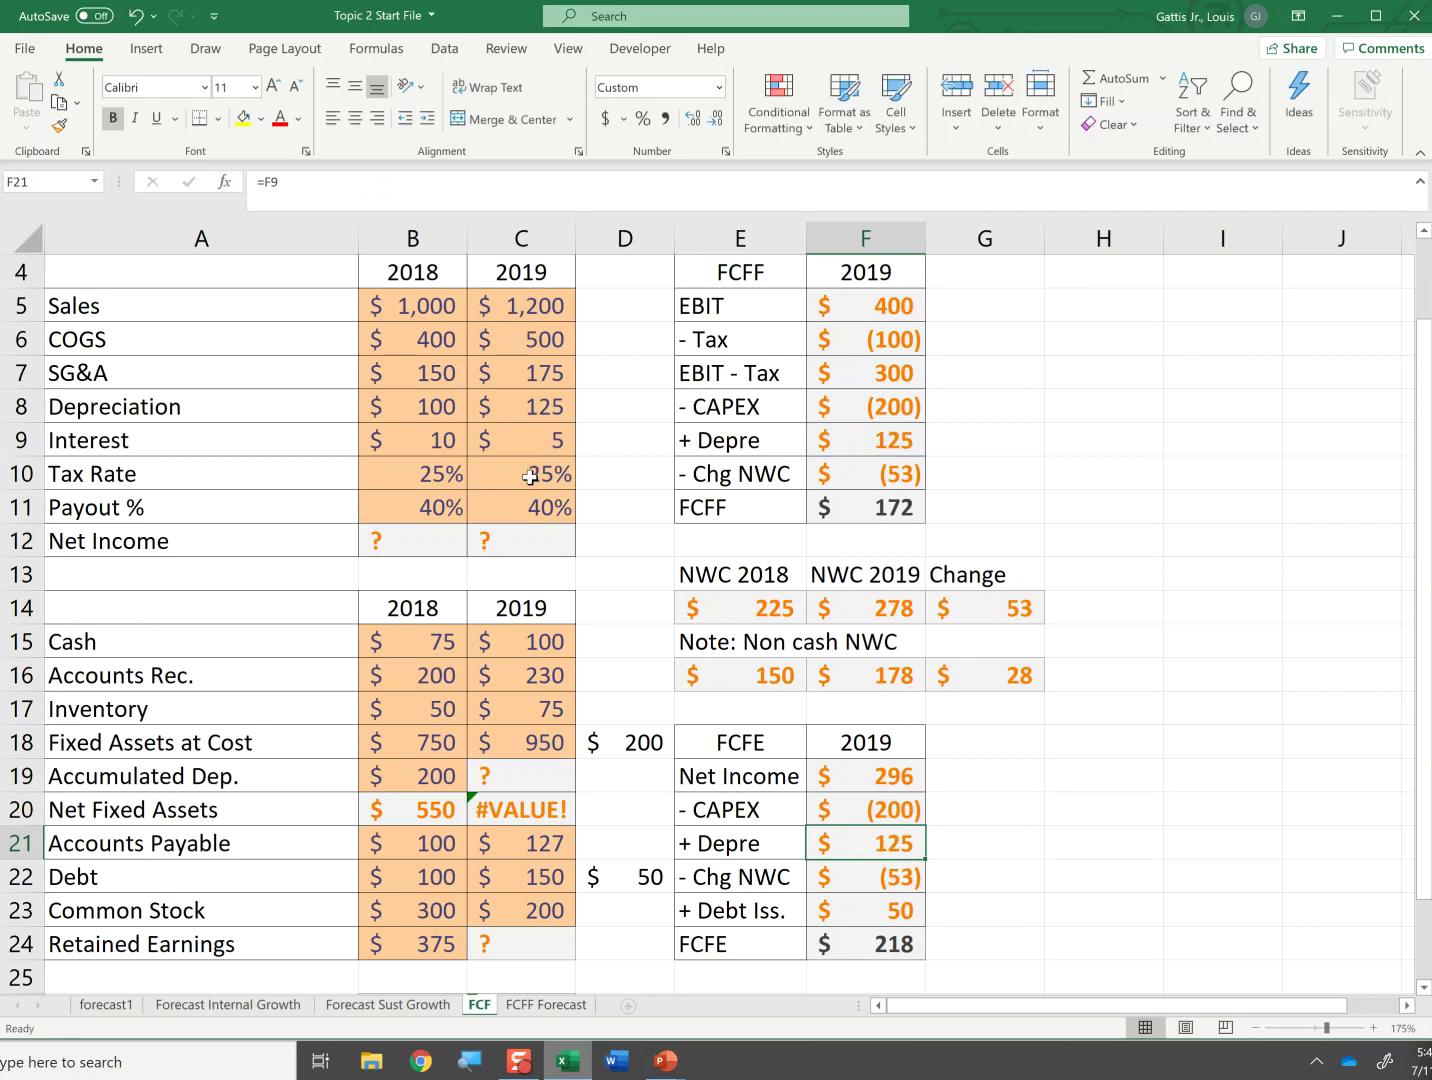
key("Down")
key("F2")
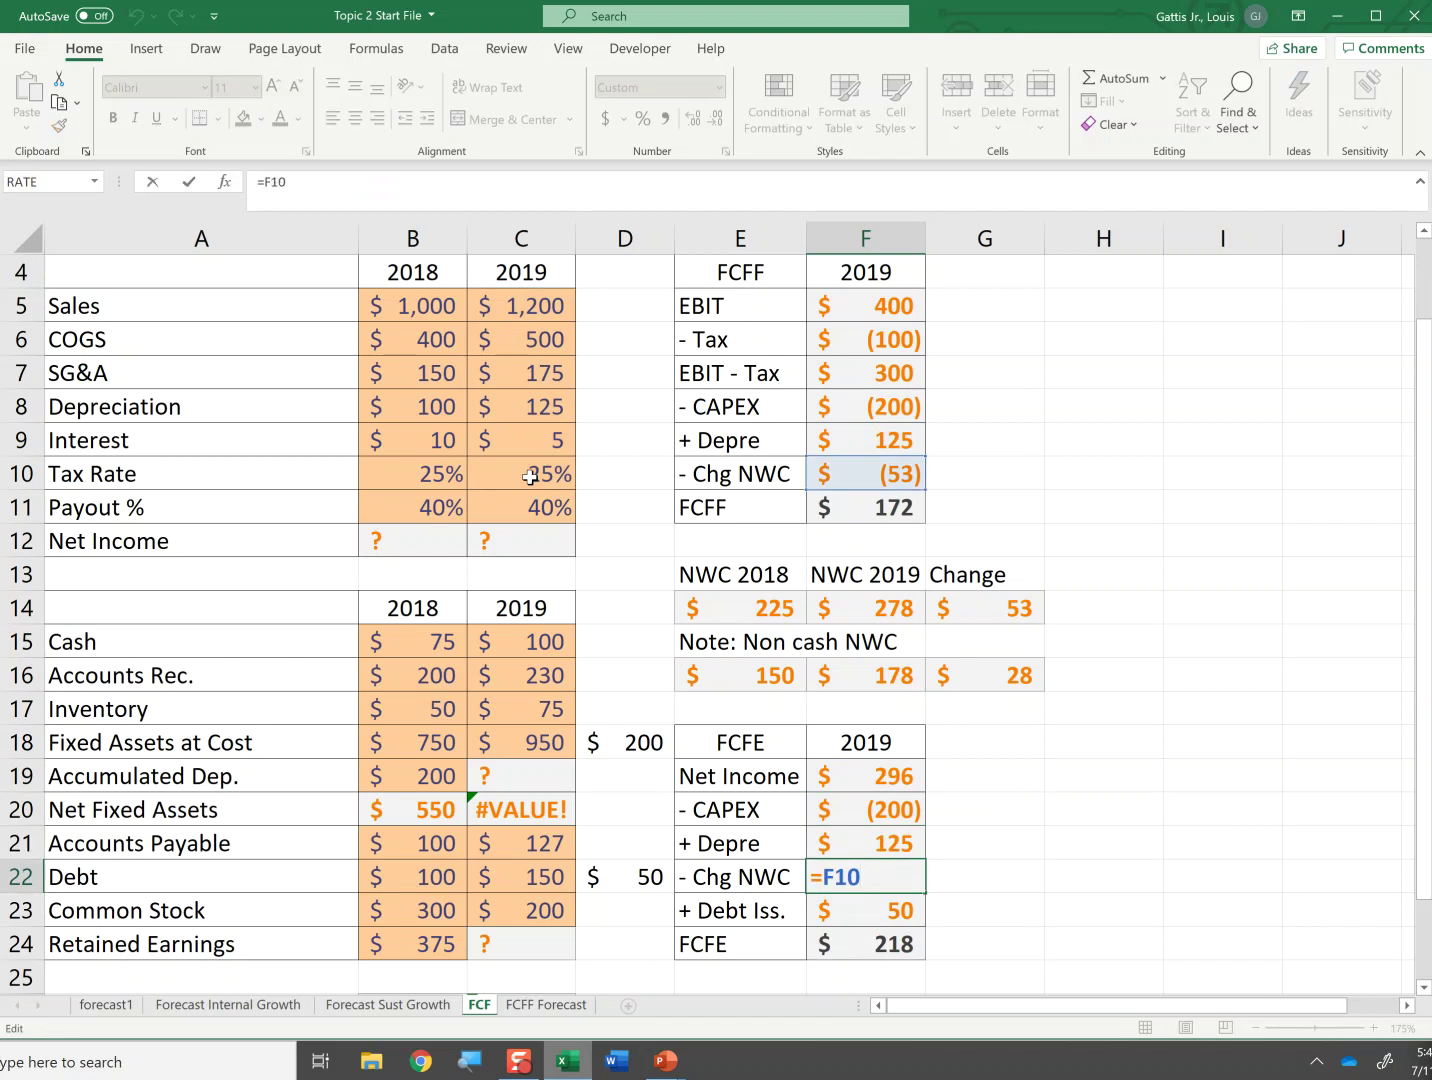
key("Escape")
- Trace Debt Iss. in F23 to the debt change in D22 and the 2018 and 2019 debt, and check the FCFE formula in F24
key("Left")
key("Left")
key("F2")
key("Escape")
key("Down")
key("Left")
key("Left")
key("Up")
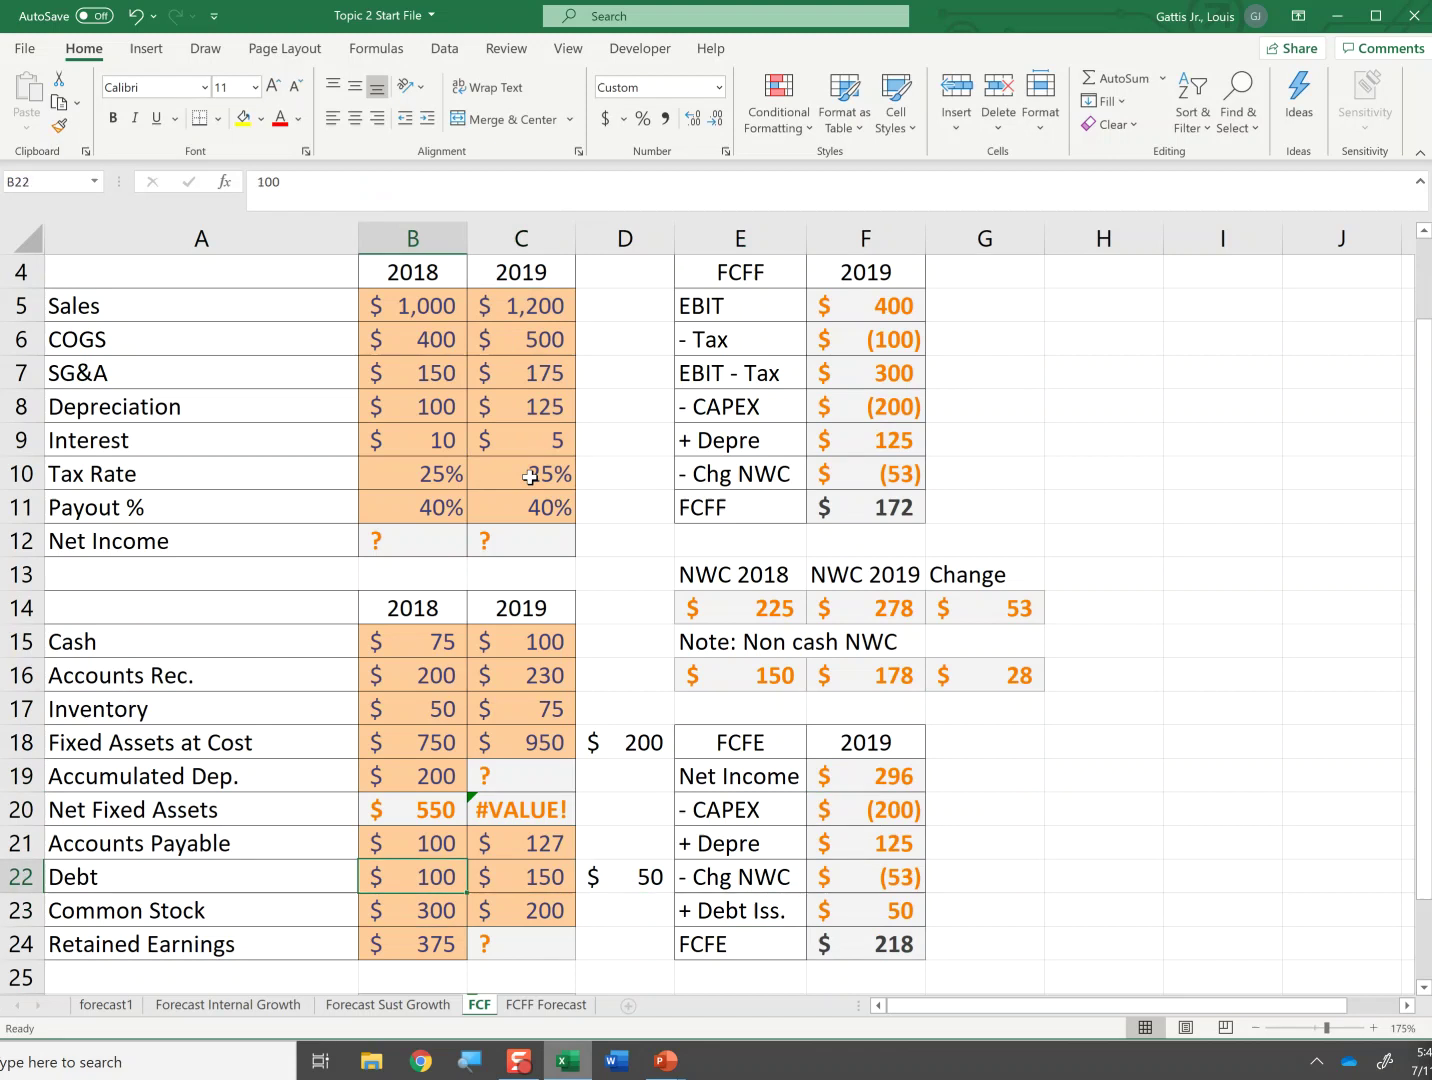
key("Right")
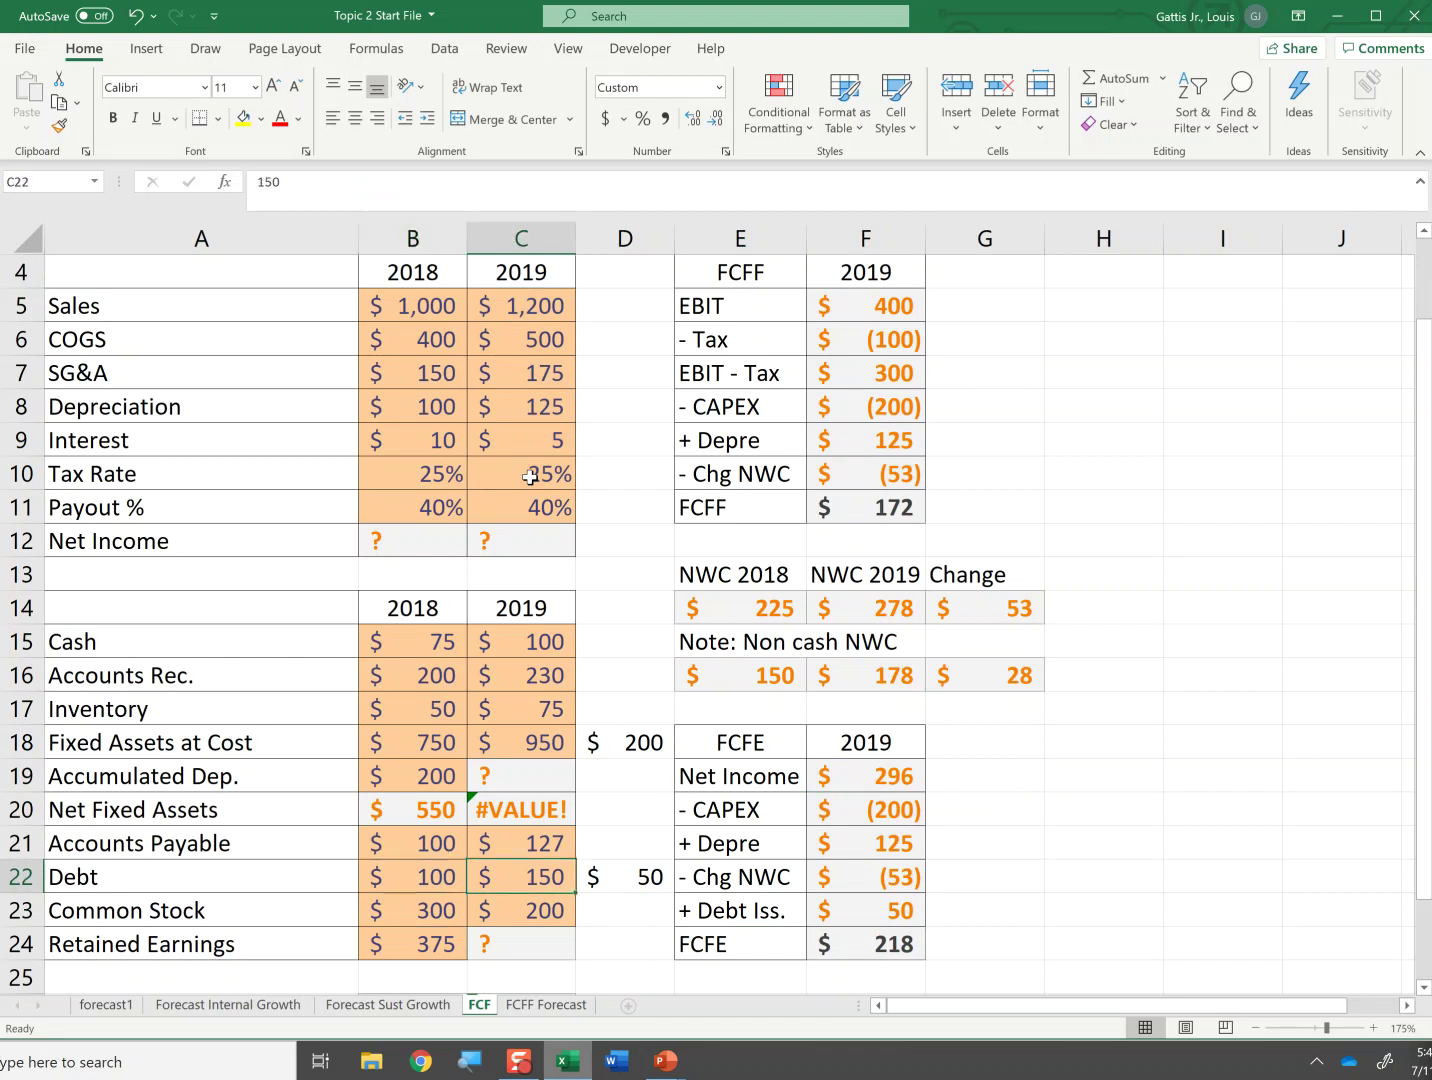
key("Right")
key("Right")
key("Right")
key("Down")
key("F2")
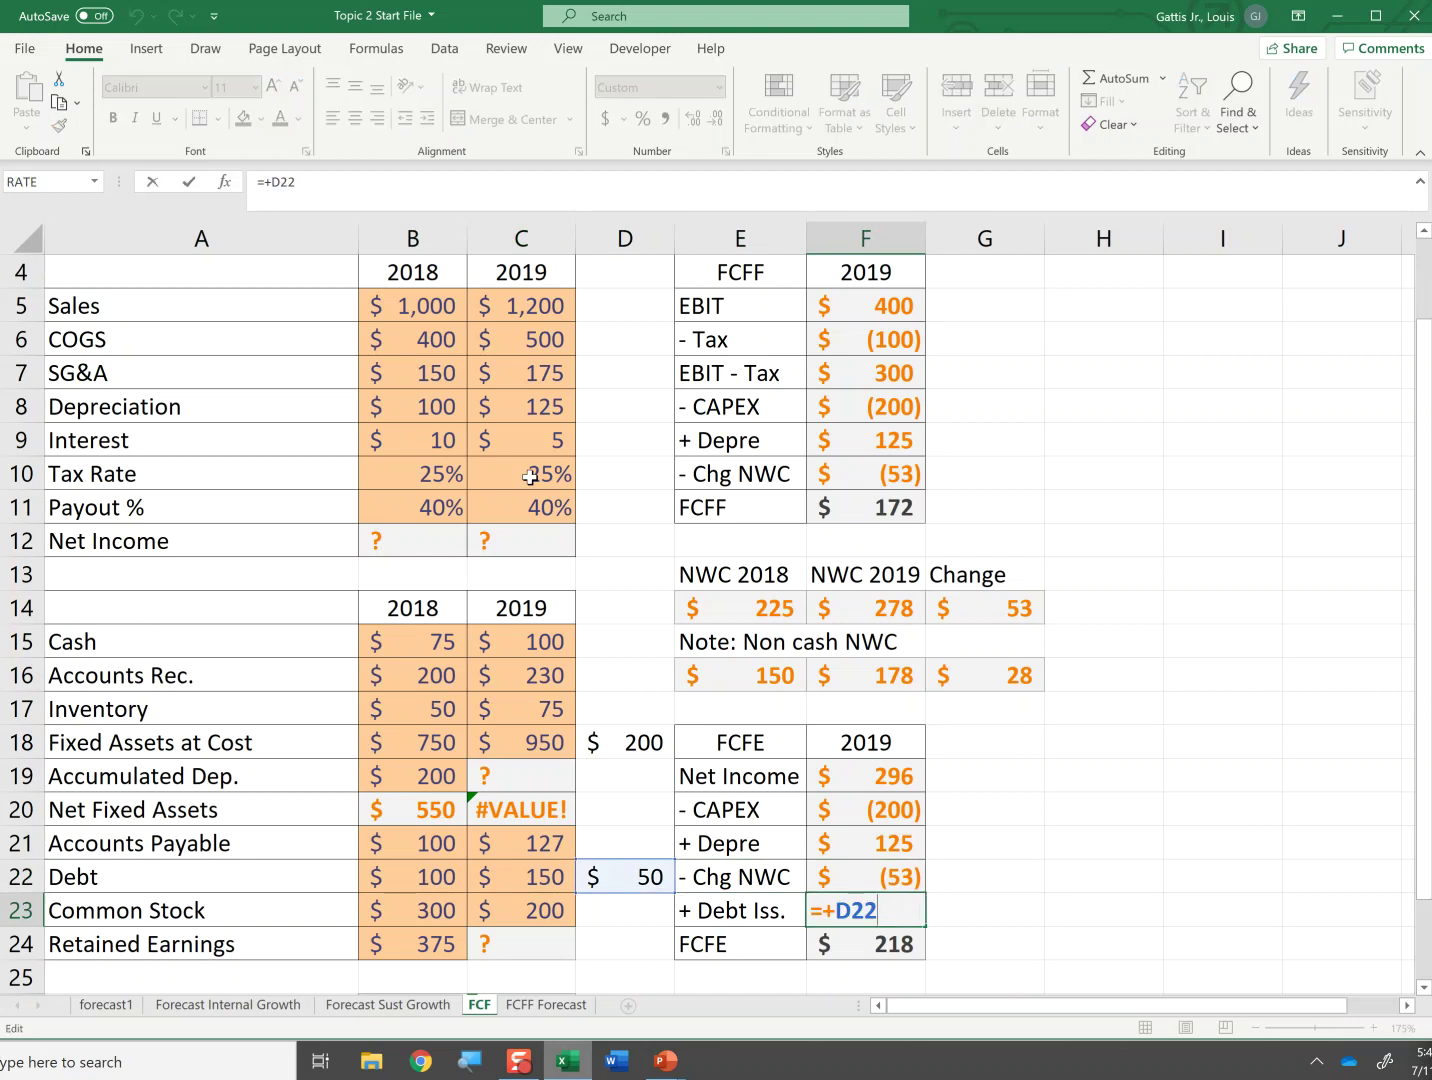
key("Escape")
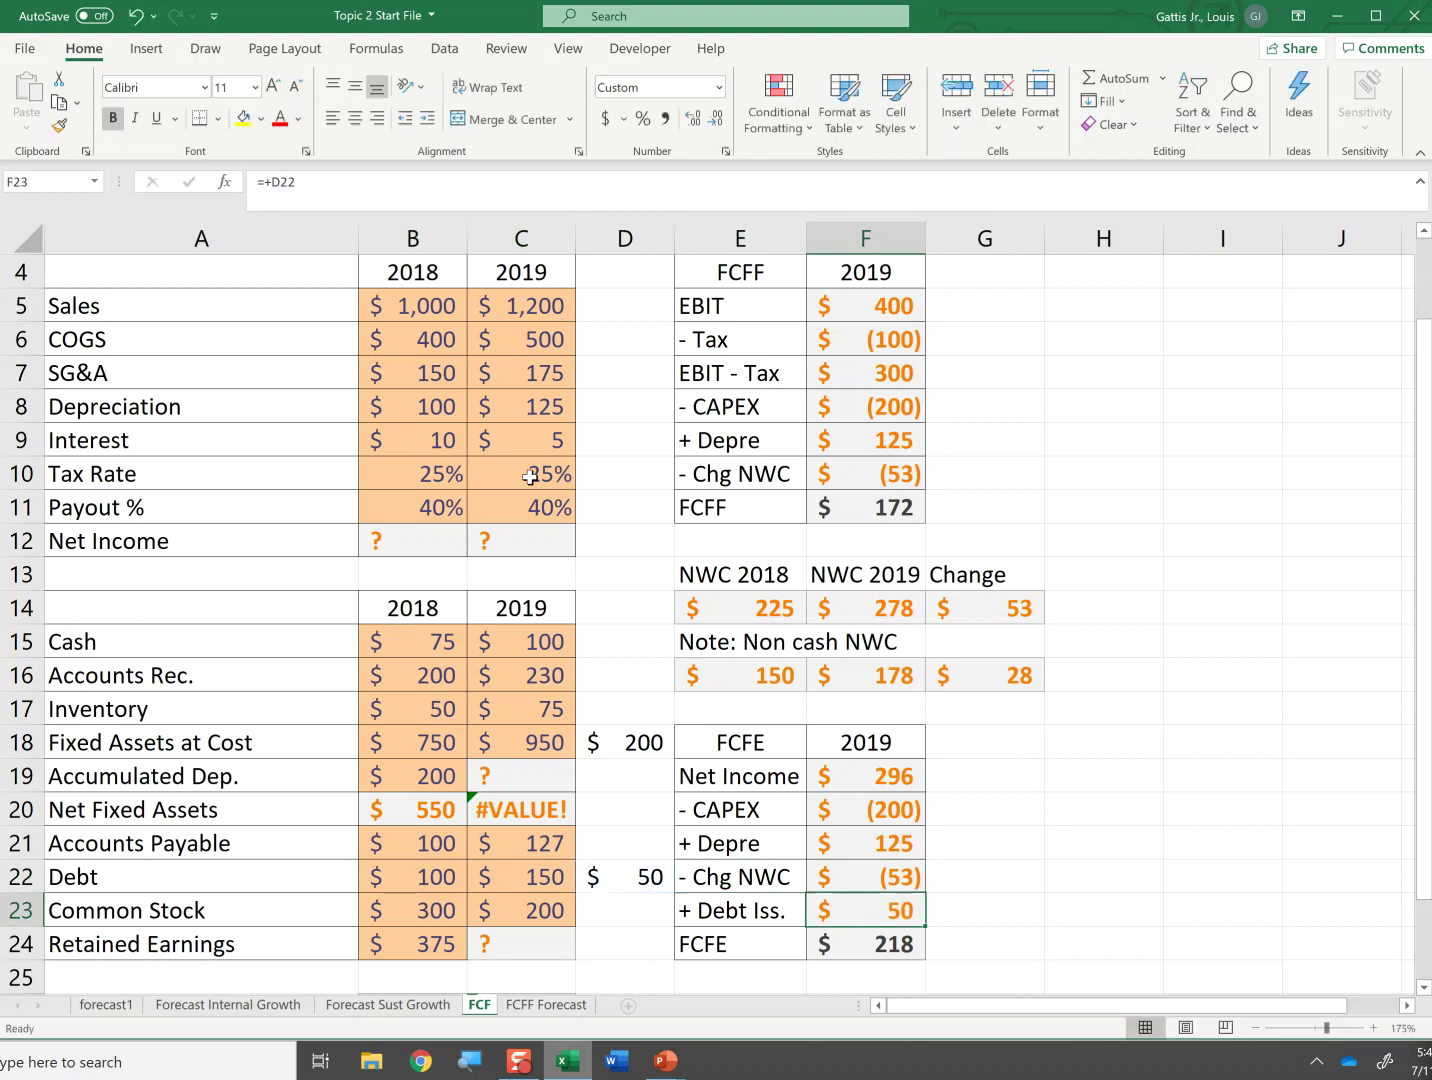
key("Down")
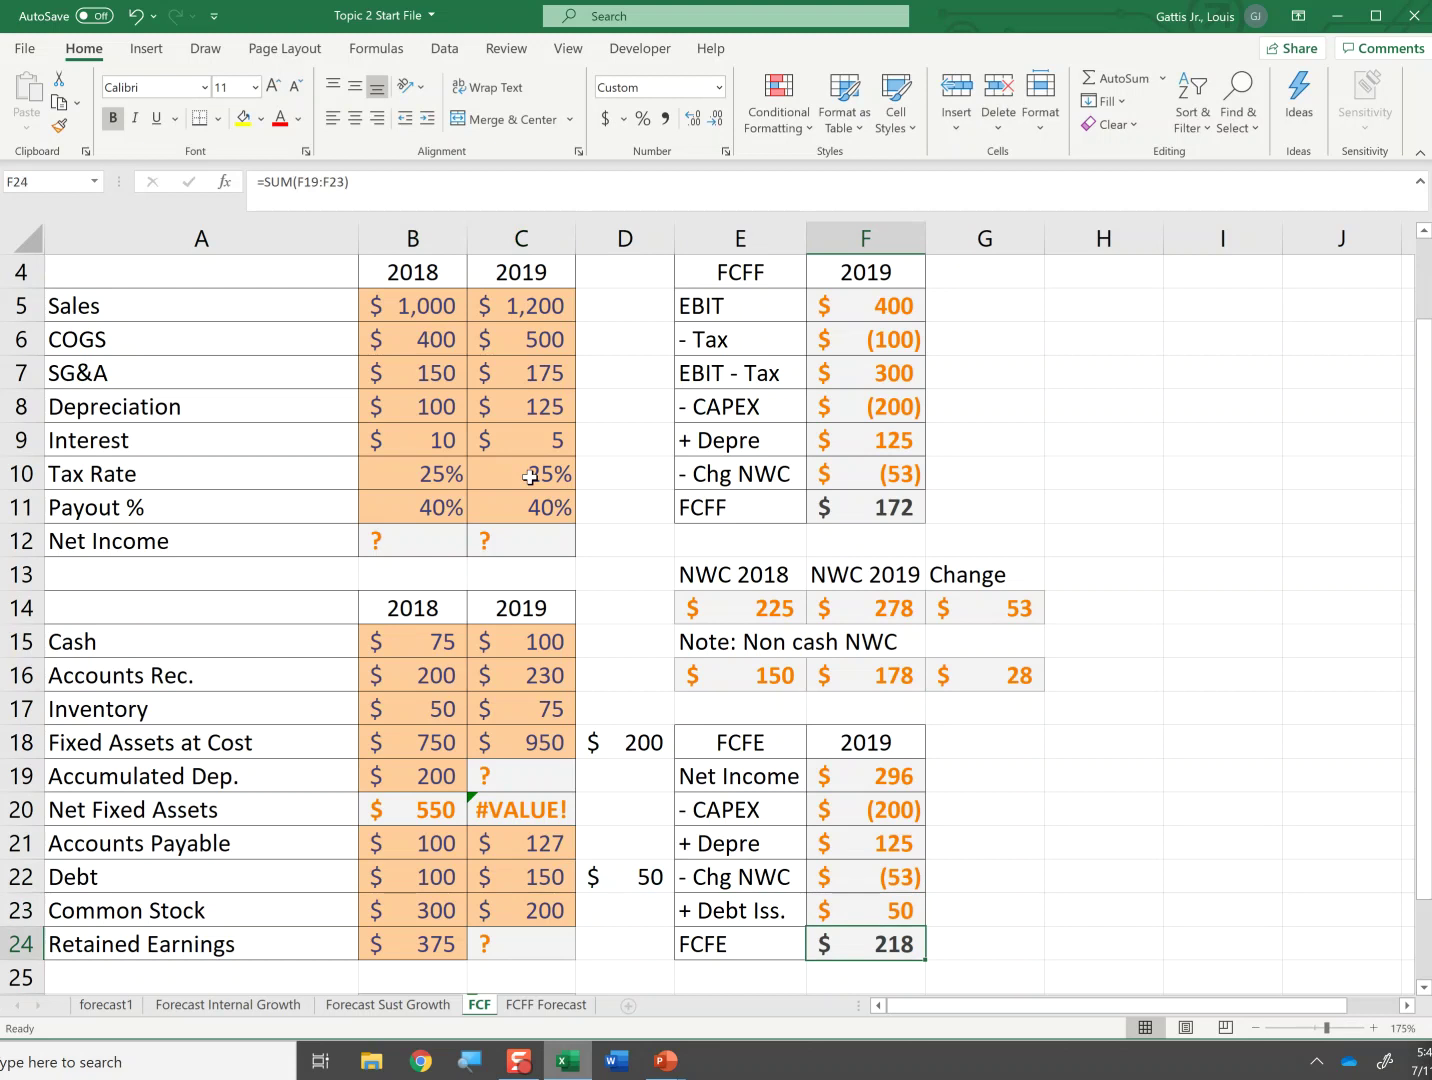
- Calculate 2019 Accumulated Dep. in C19 by adding 2019 depreciation to the 2018 balance with =B19+C8
key("Up")
key("Up")
key("Up")
key("Up")
key("Left")
key("Left")
key("Up")
key("Up")
key("Left")
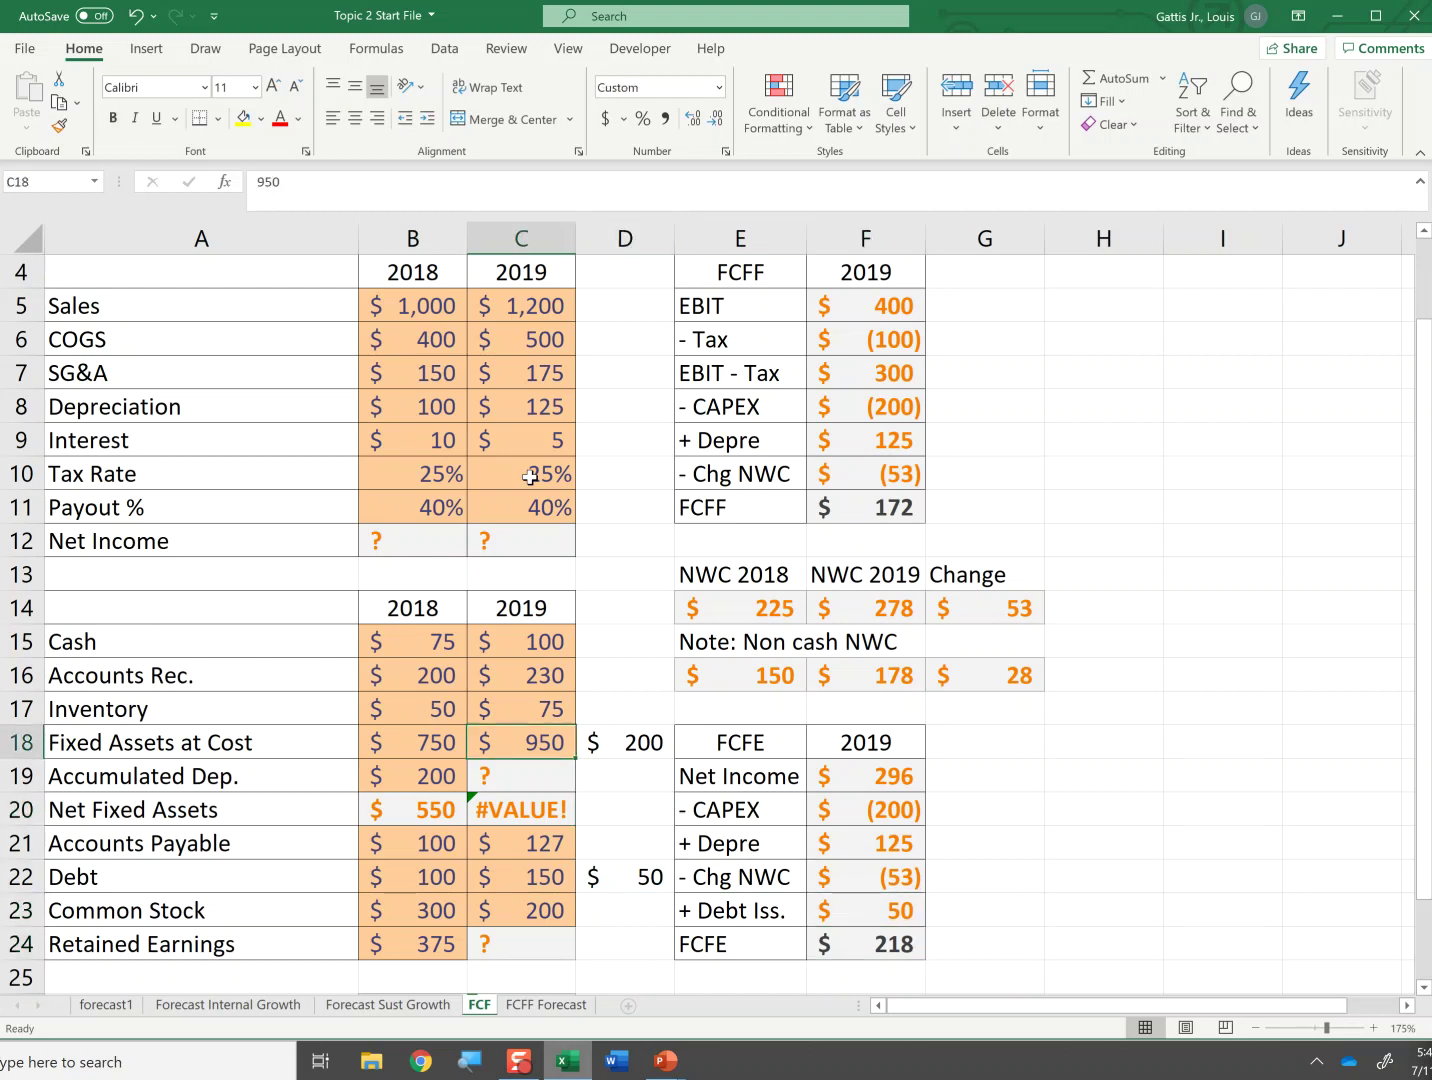
key("Down")
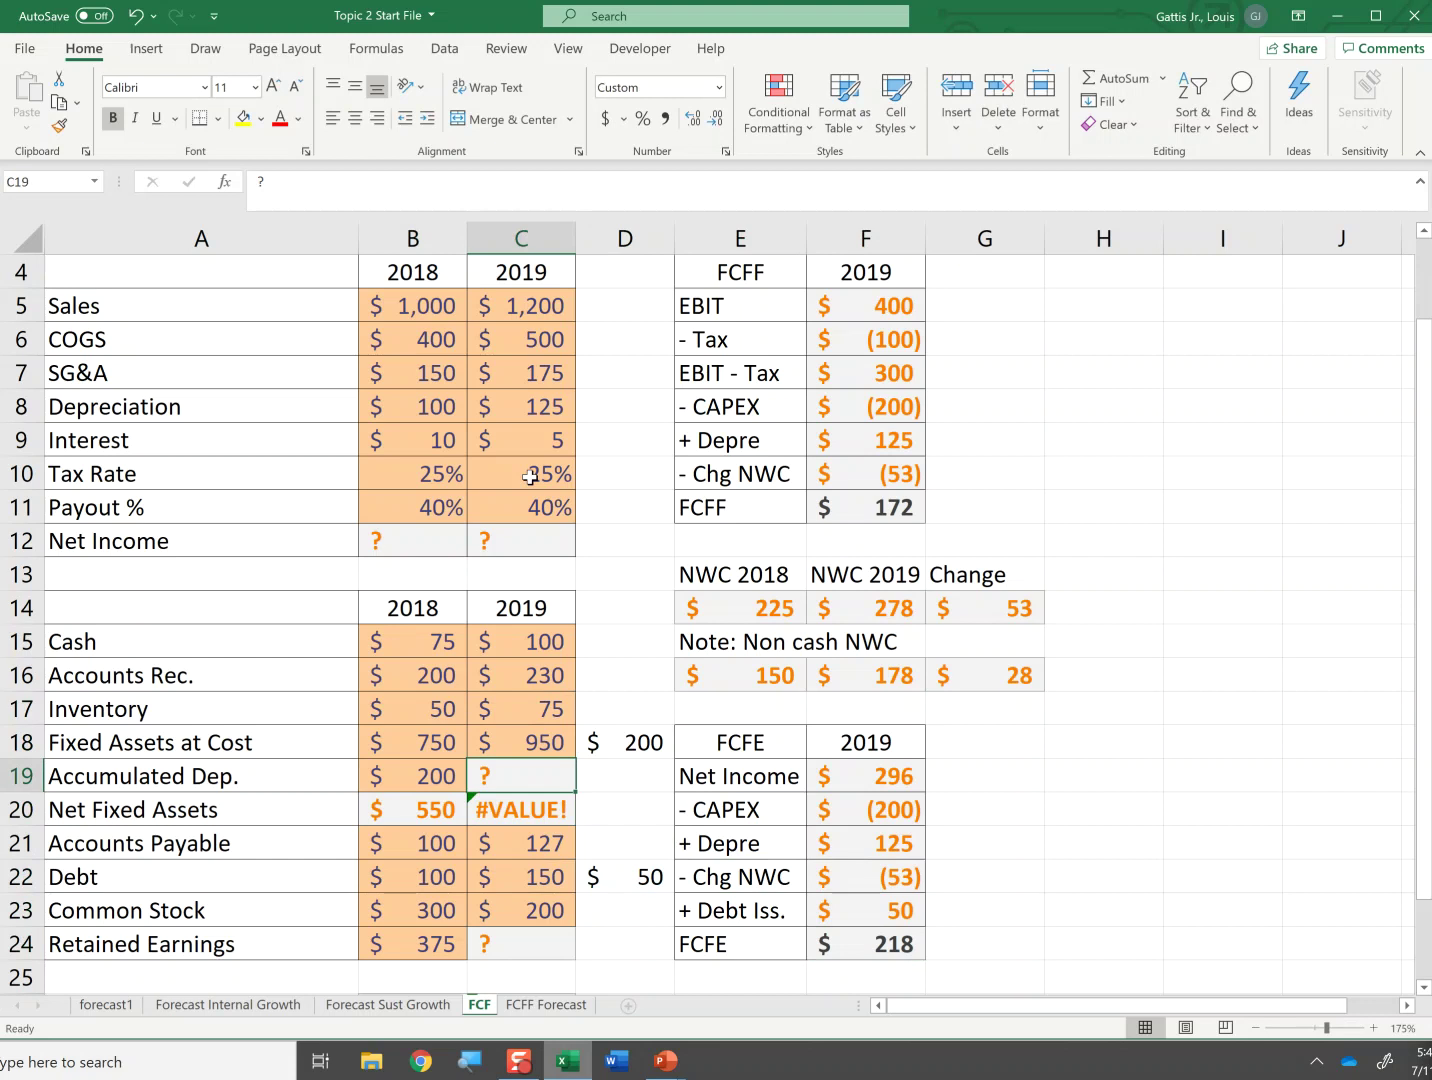
type("=")
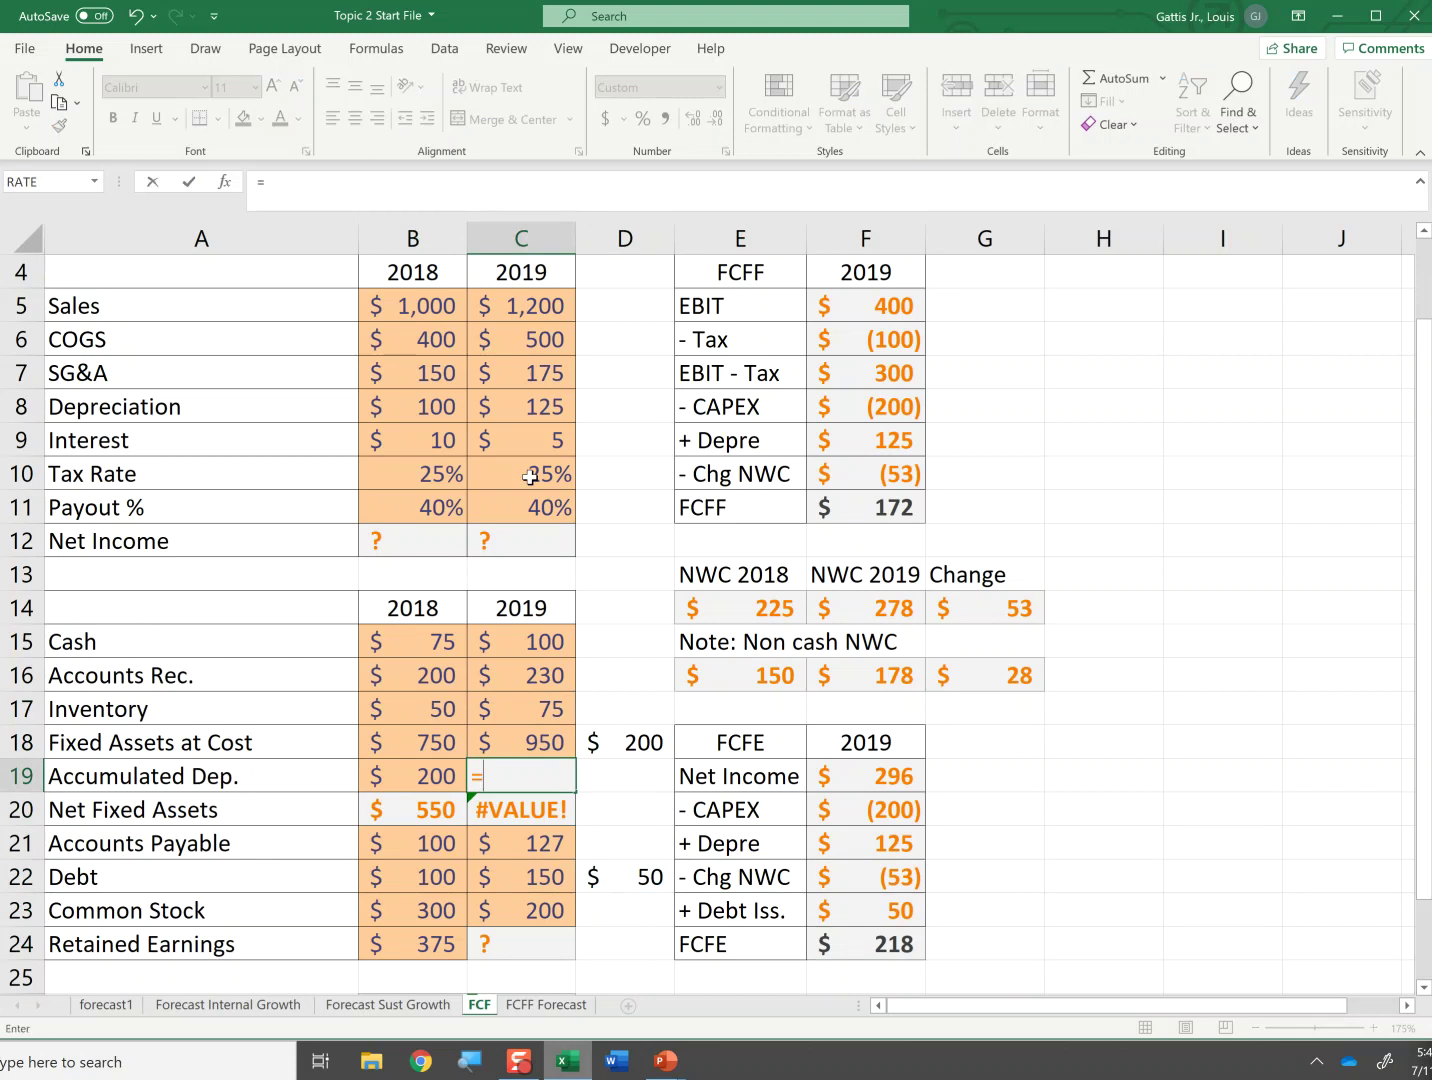
key("Left")
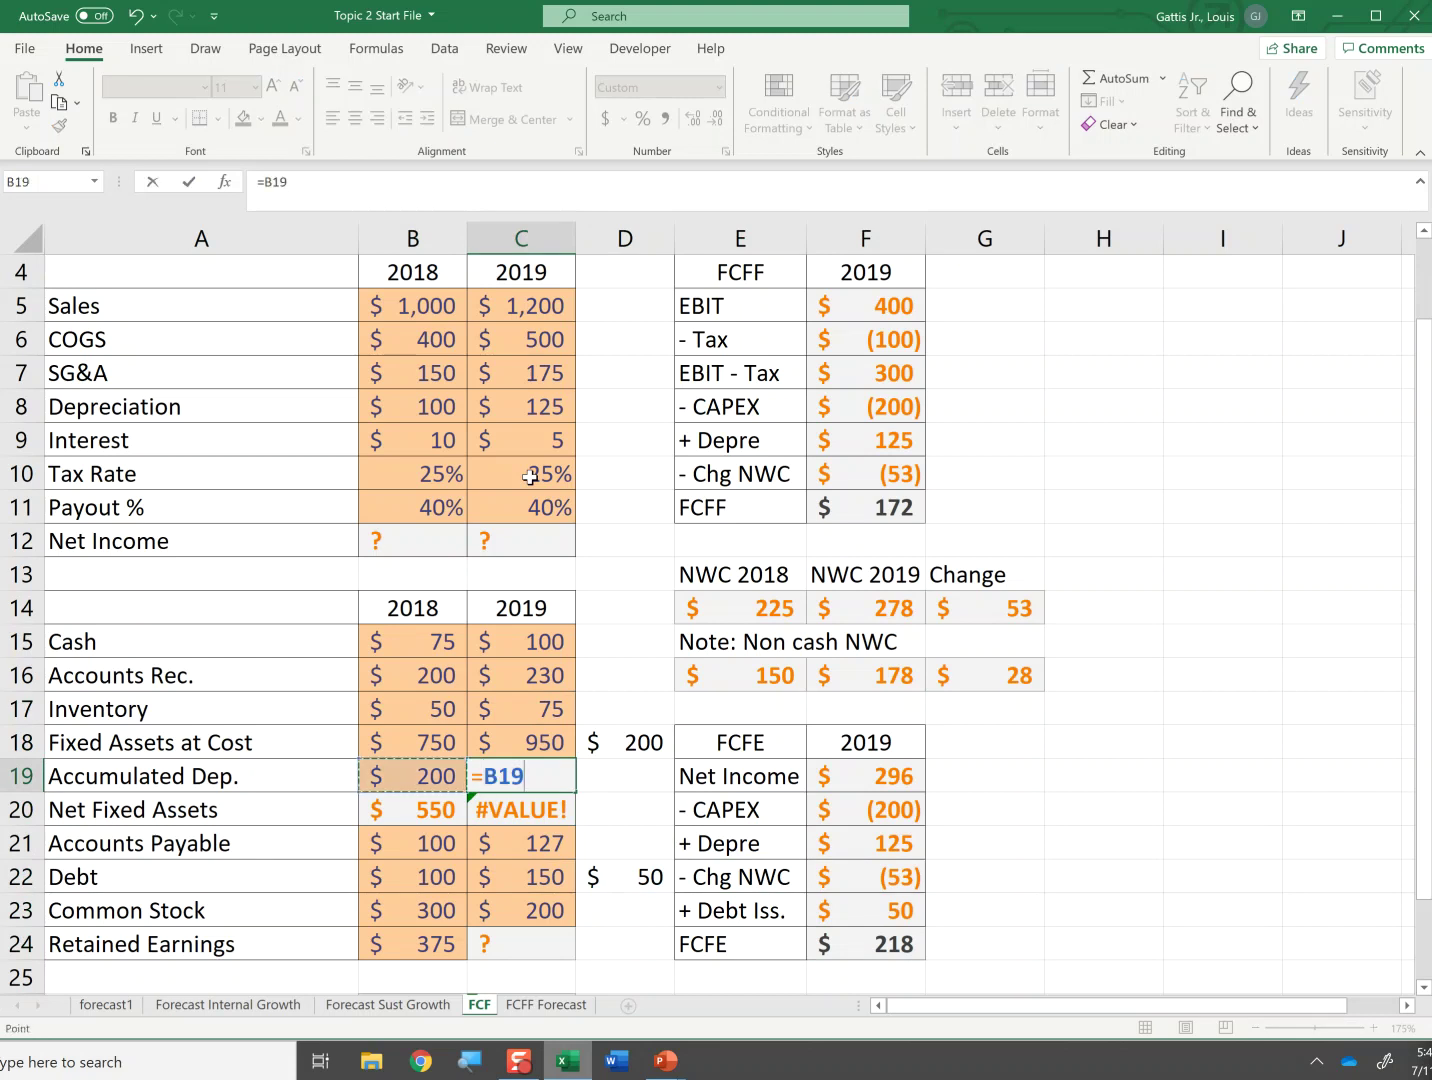
type("+")
key("Up")
key("Up")
key("Up")
key("Up")
key("Up")
key("Up")
key("Up")
key("Up")
key("Up")
key("Up")
key("Up")
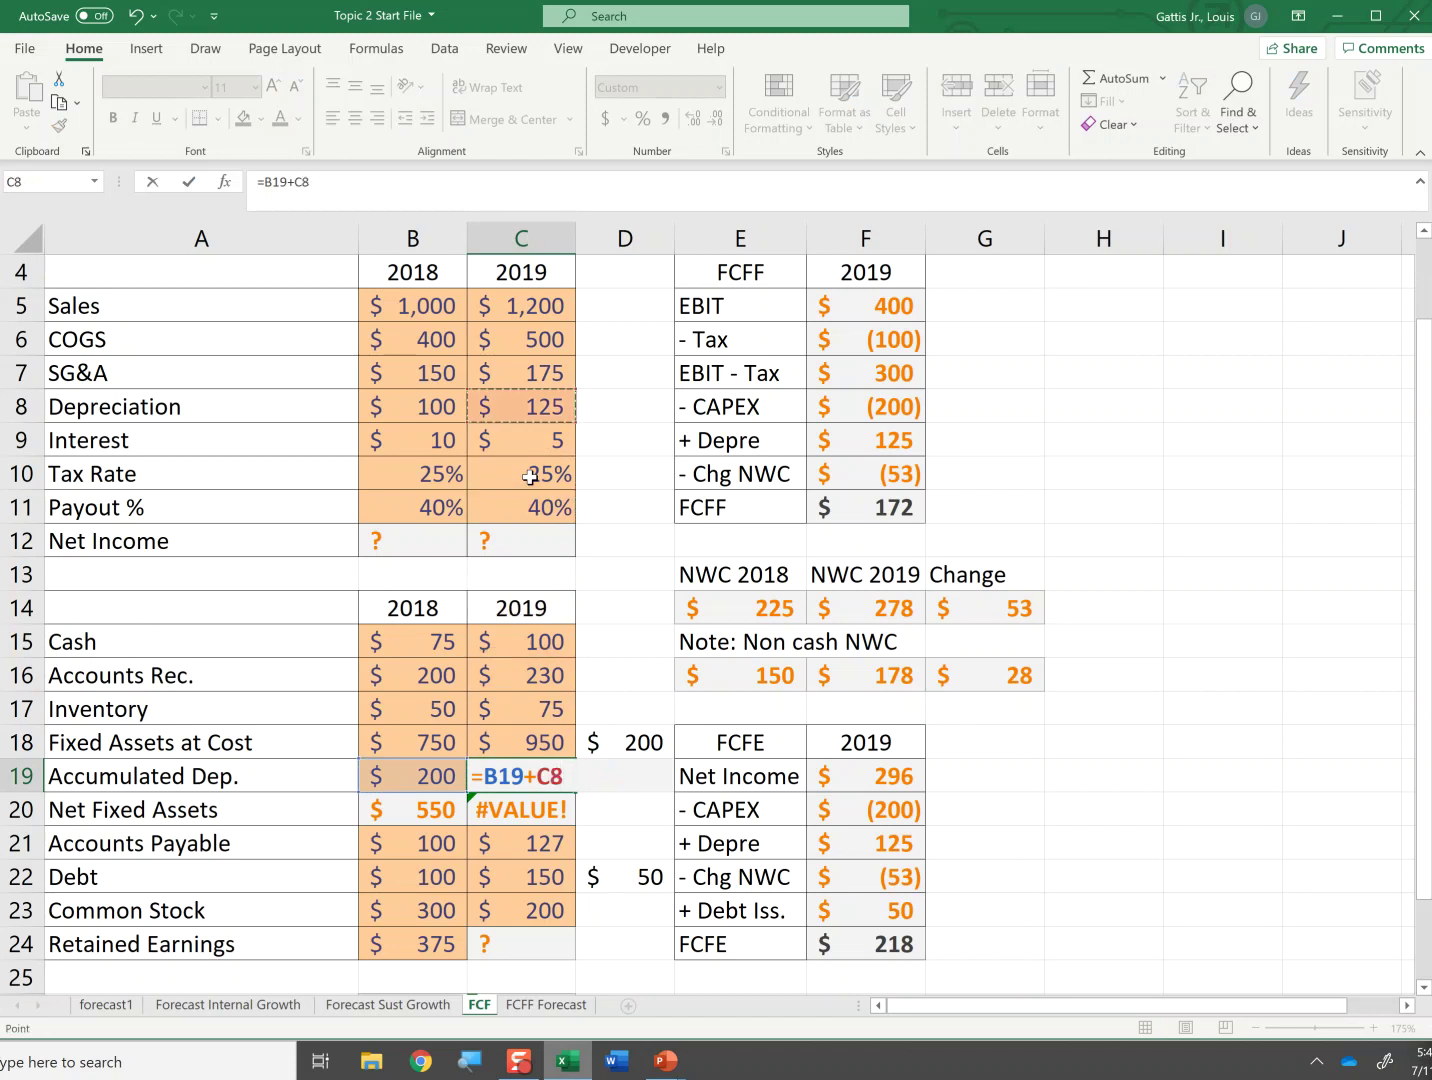
key("Return")
key("Up")
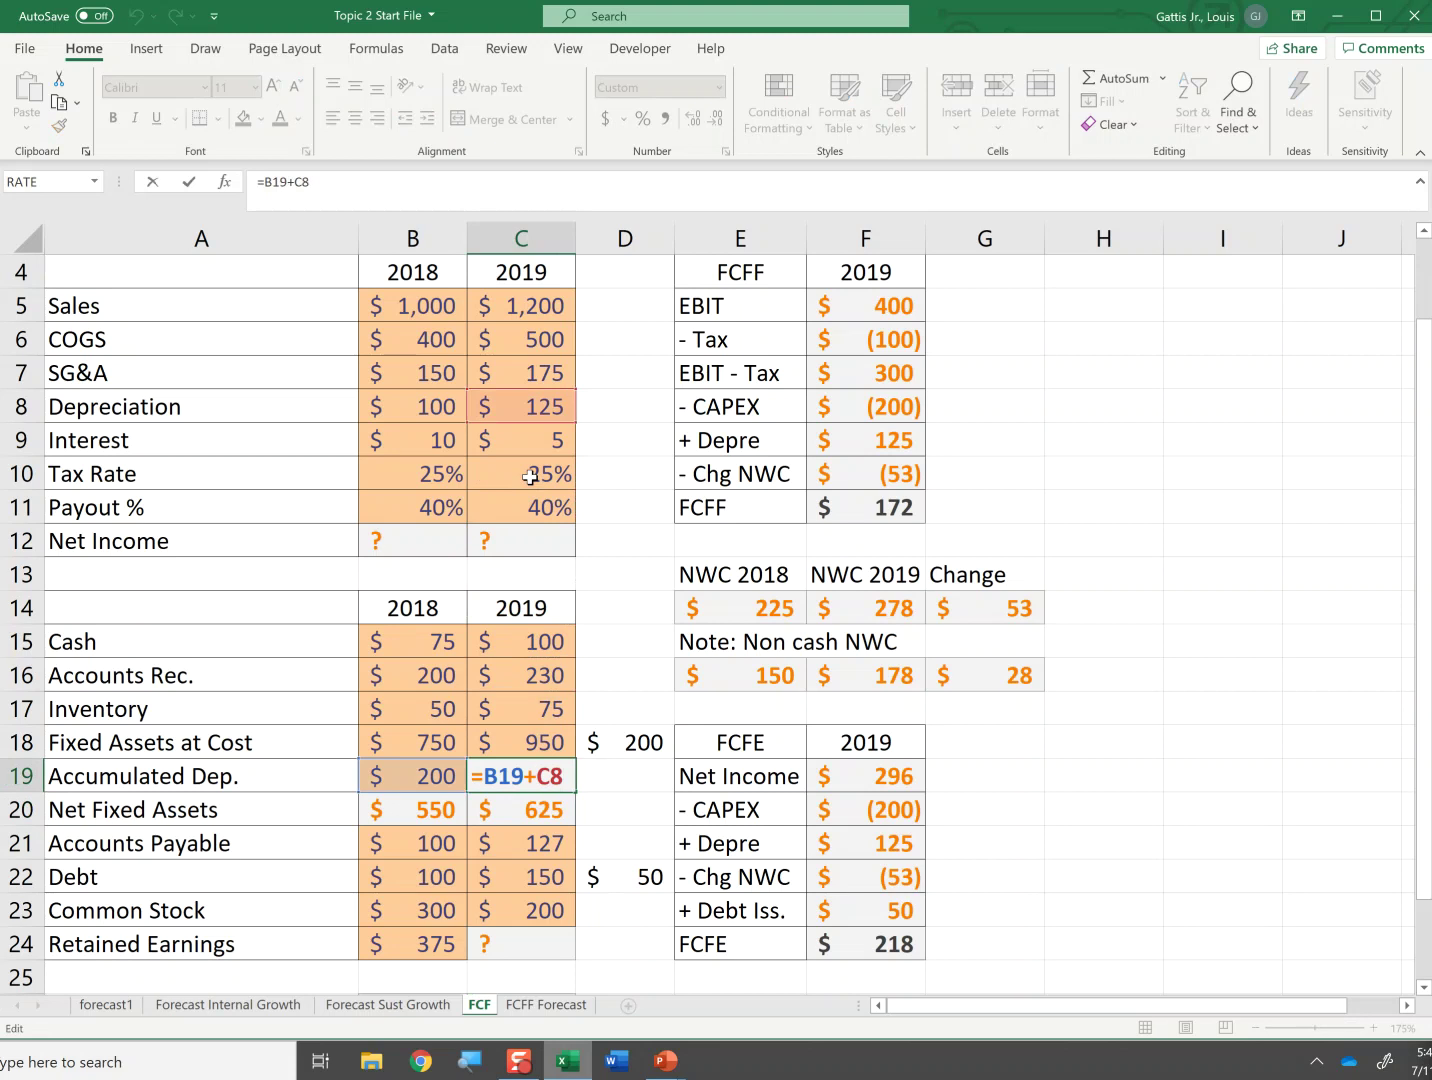
key("ctrl+Return")
- Check the cells still marked as unknown, 2019 Net Income in C12 and 2019 Retained Earnings in C24
key("Up")
key("Up")
key("Up")
key("Up")
key("Up")
key("Up")
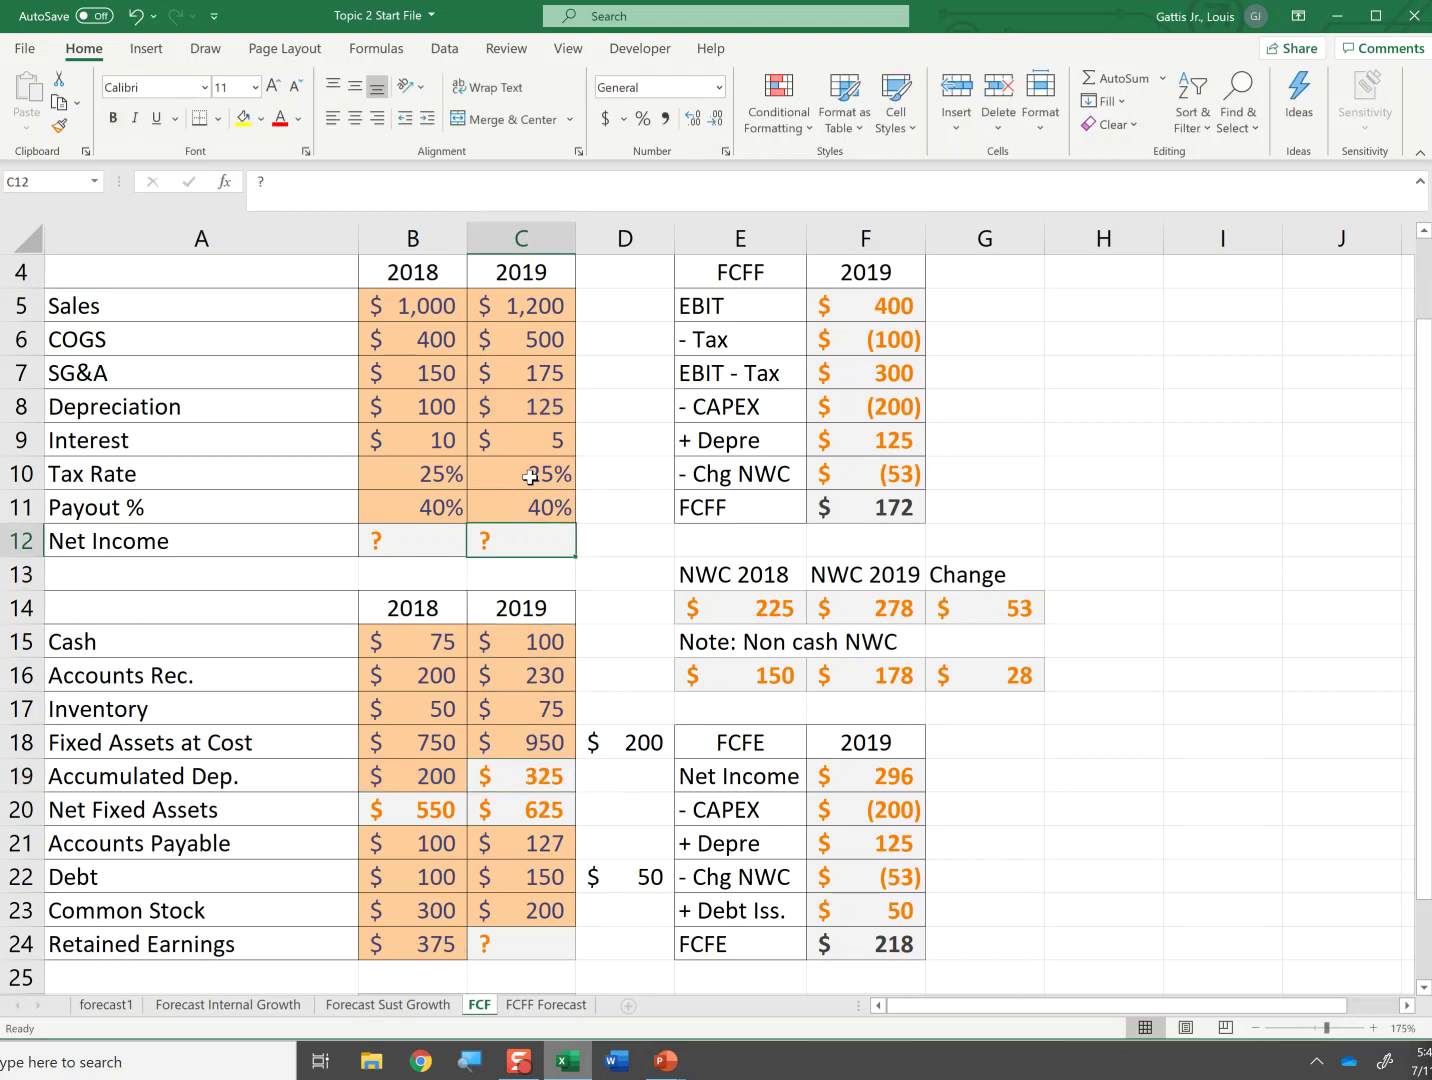
key("Down")
key("Down")
key("Down")
key("Down")
key("Down")
key("Down")
key("Down")
key("Down")
key("Down")
key("Down")
key("Down")
key("Up")
key("Up")
key("Up")
key("Up")
key("Up")
key("Up")
key("Up")
key("Up")
key("Up")
key("Up")
key("Up")
key("Up")
- Calculate 2018 Net Income in B12 with =(B5-B6-B7-B8-B9)*(1-B10)
key("Left")
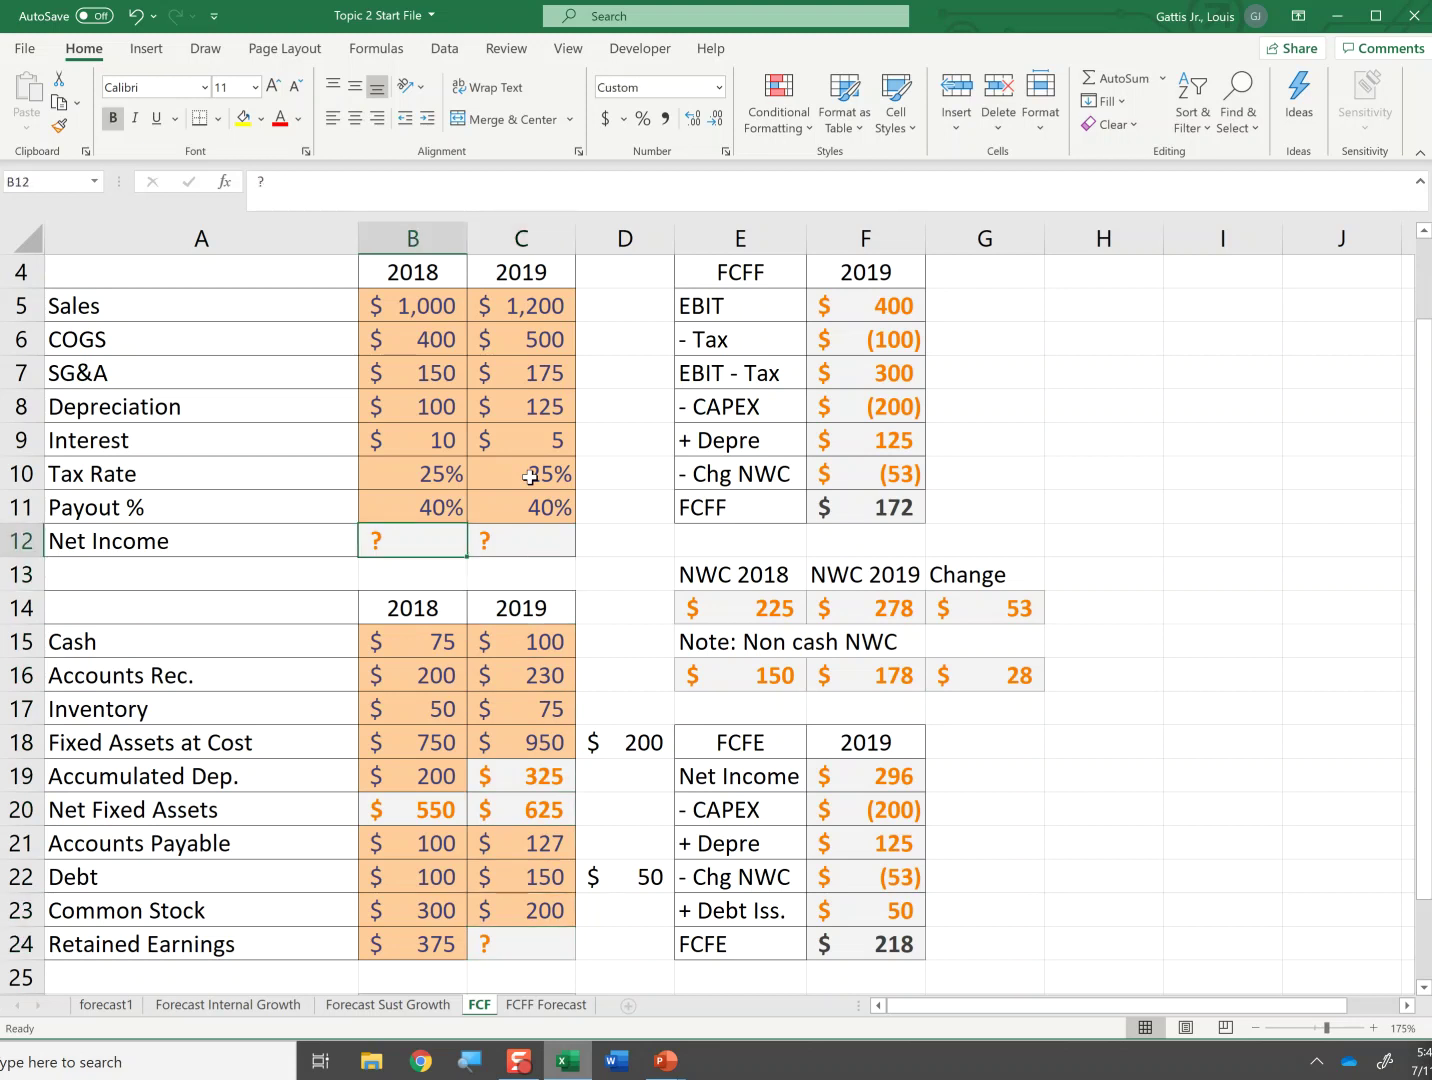
type("=")
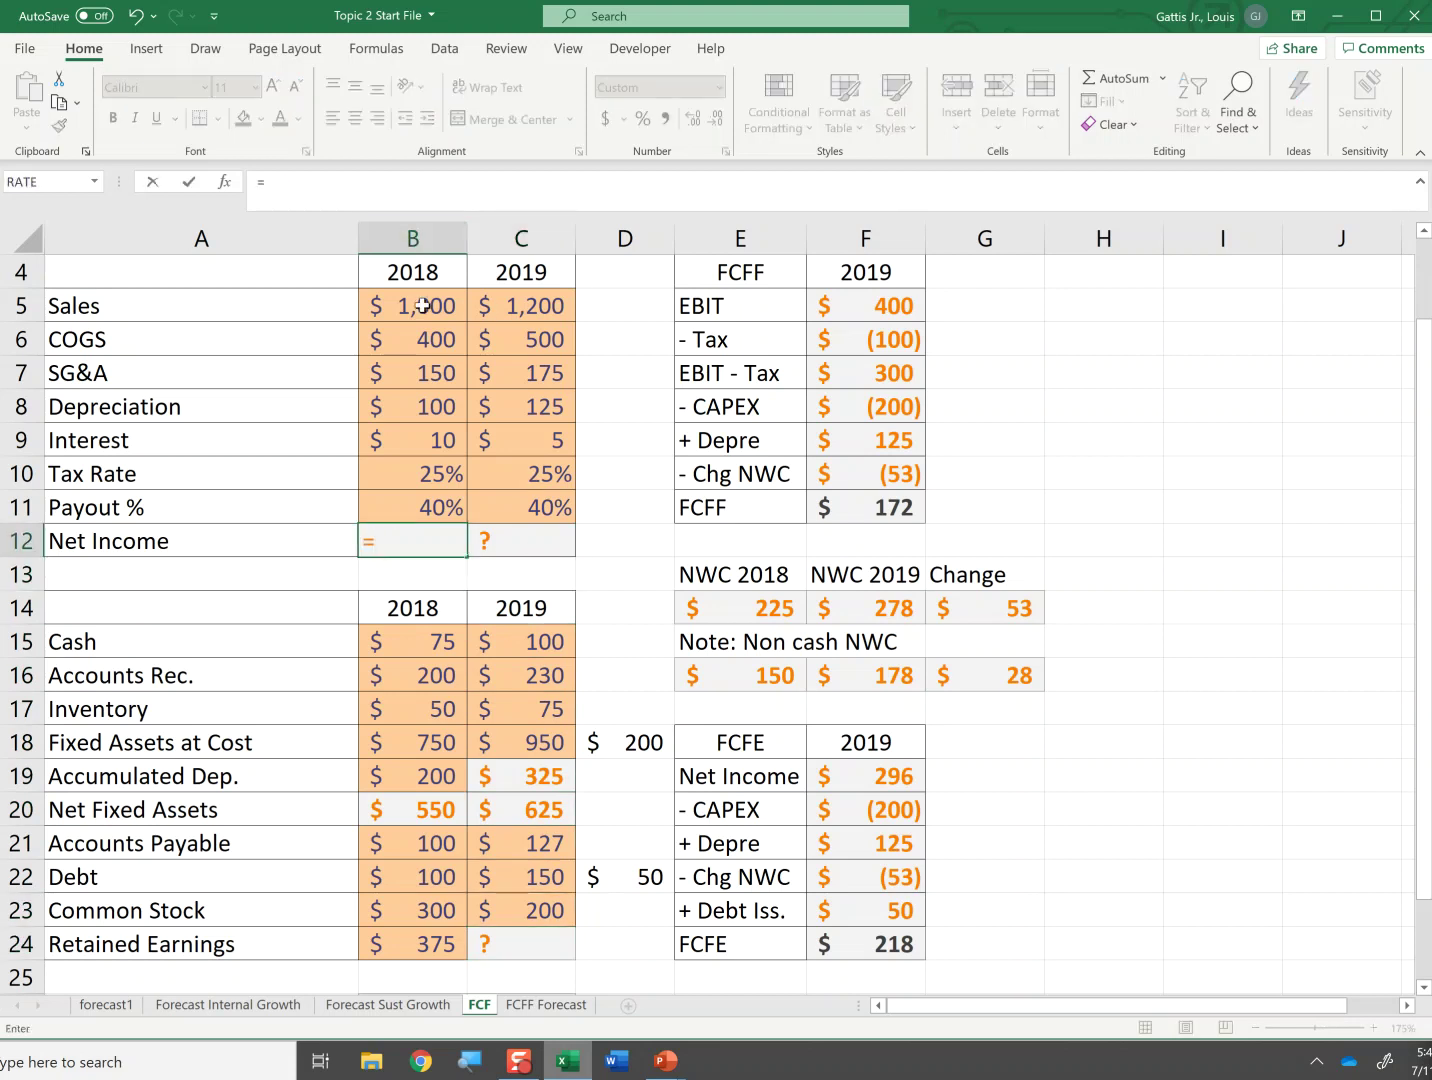
type("(")
left_click(439, 310)
type("-")
left_click(419, 340)
type("-")
left_click(414, 372)
type("-")
left_click(424, 405)
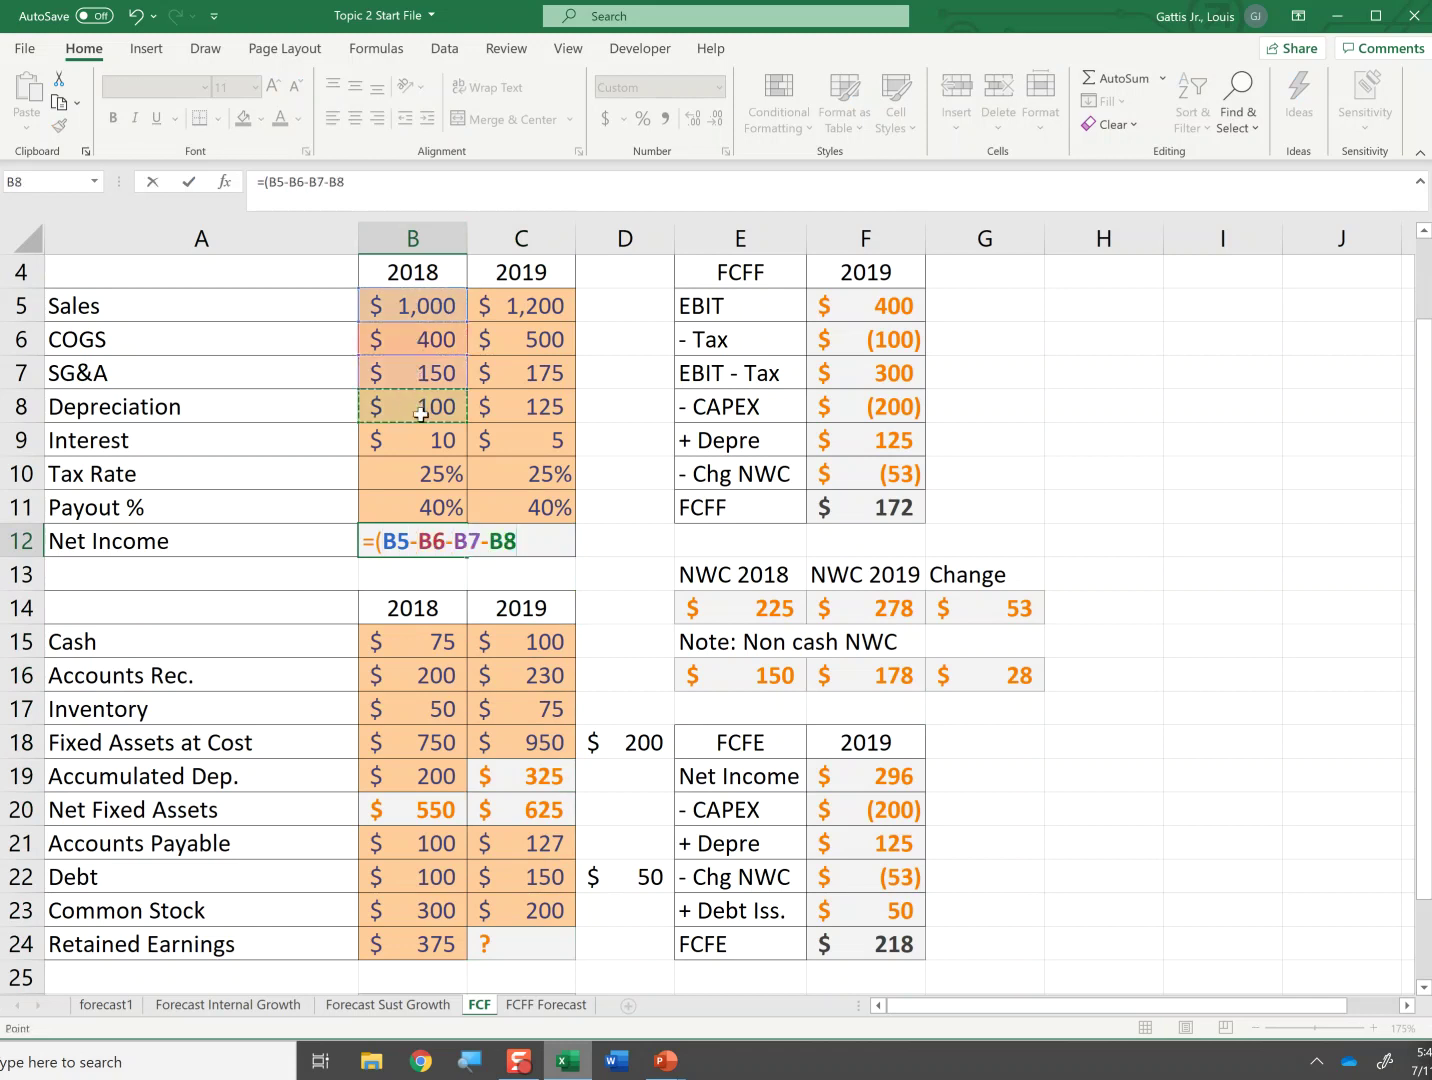
type("-")
left_click(435, 441)
type(")*(1-")
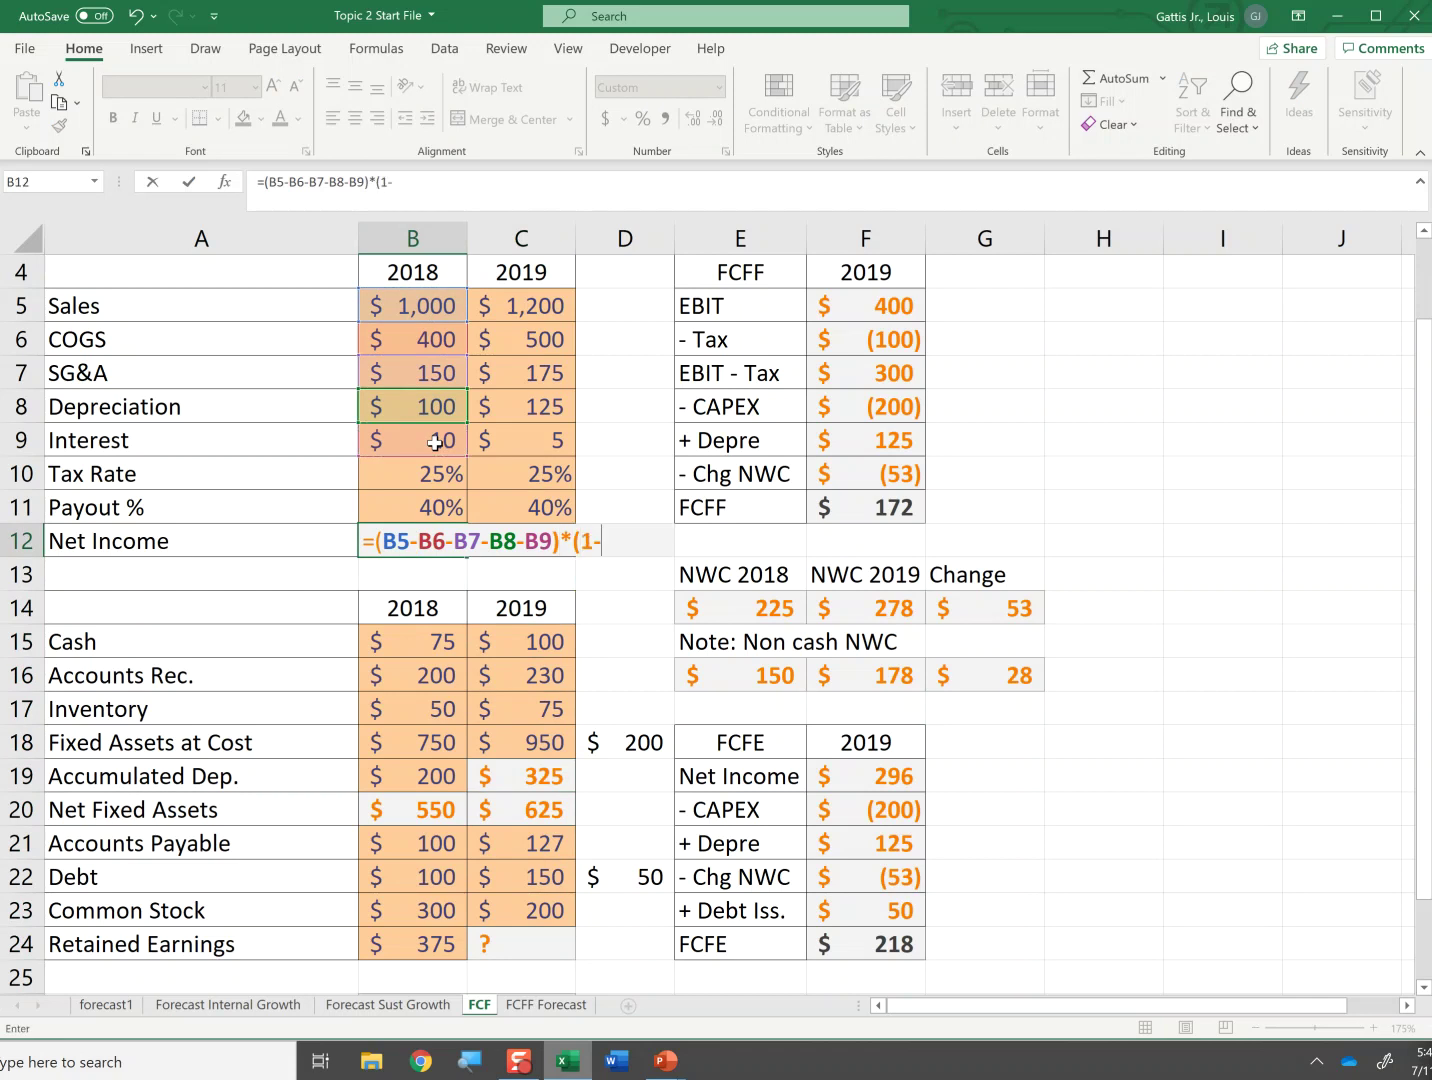
left_click(436, 475)
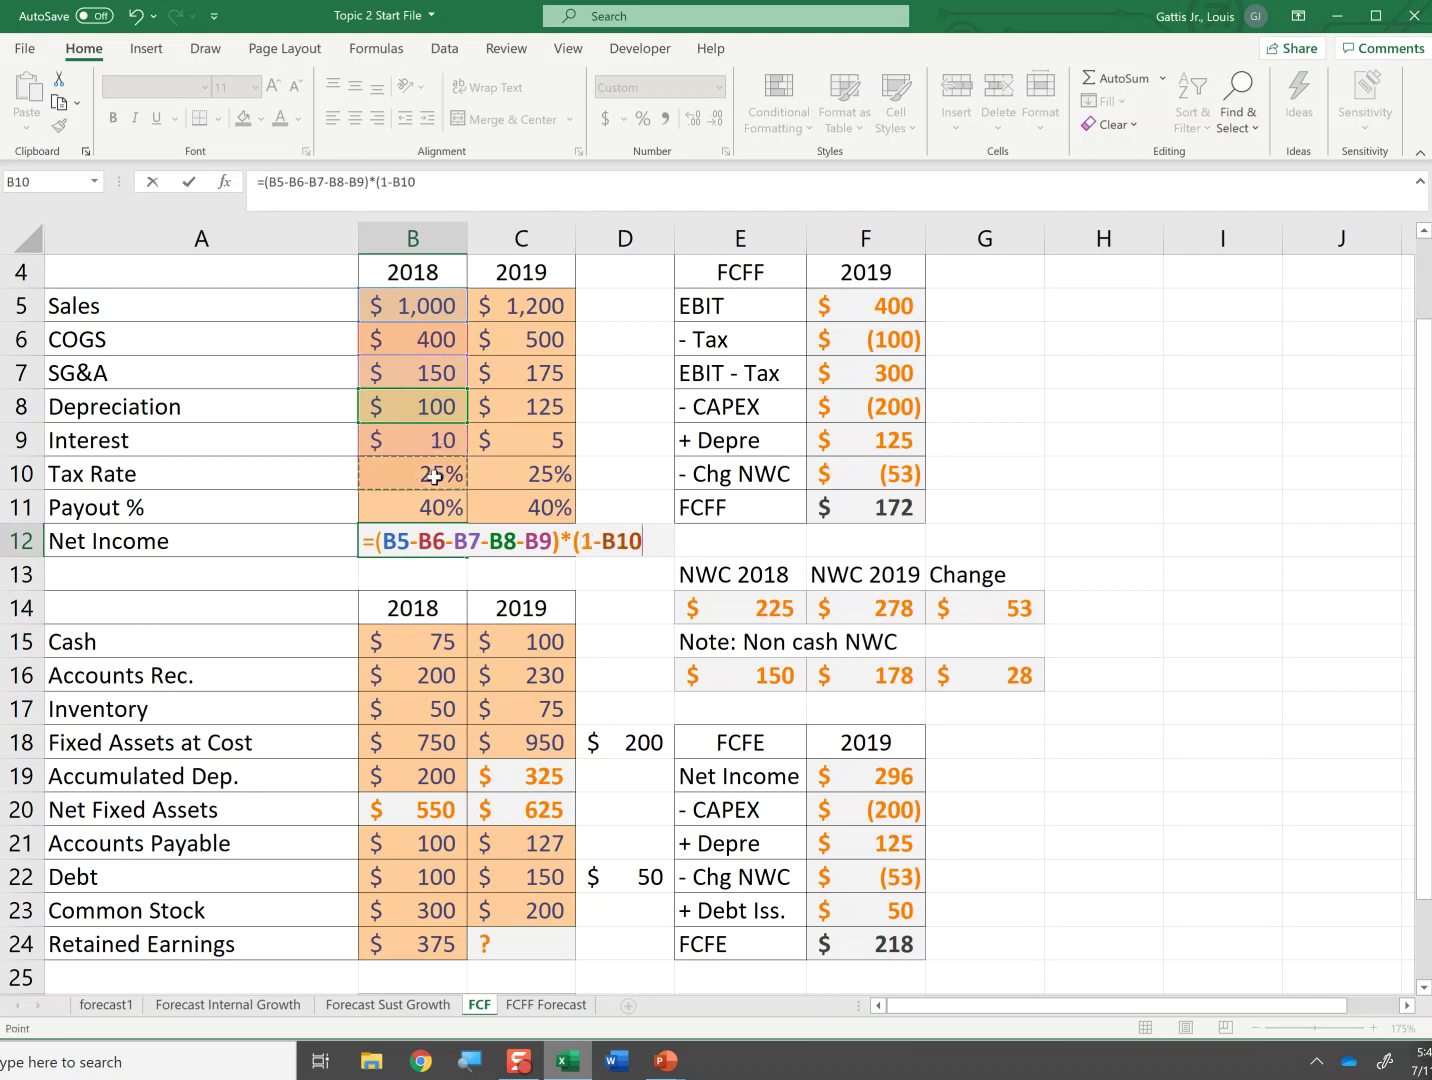
key("Return")
- Copy the 2018 Net Income formula from B12 to C12 for 2019 and compare it with F19
key("Up")
key("ctrl+c")
key("Right")
key("ctrl+v")
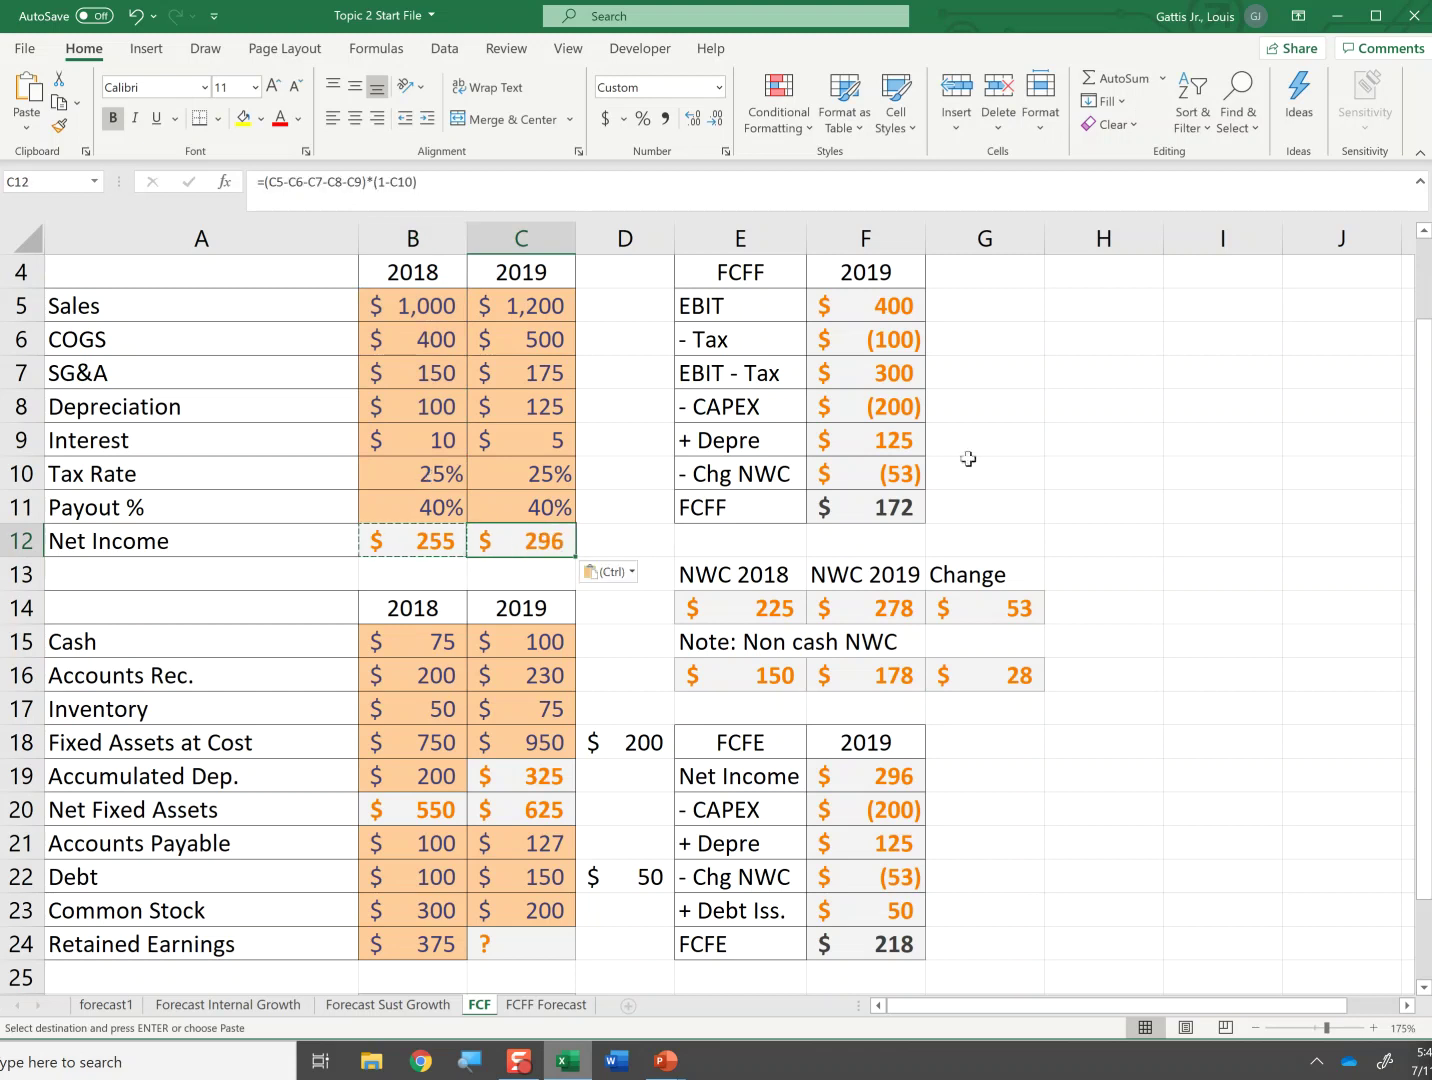
key("Escape")
left_click(906, 776)
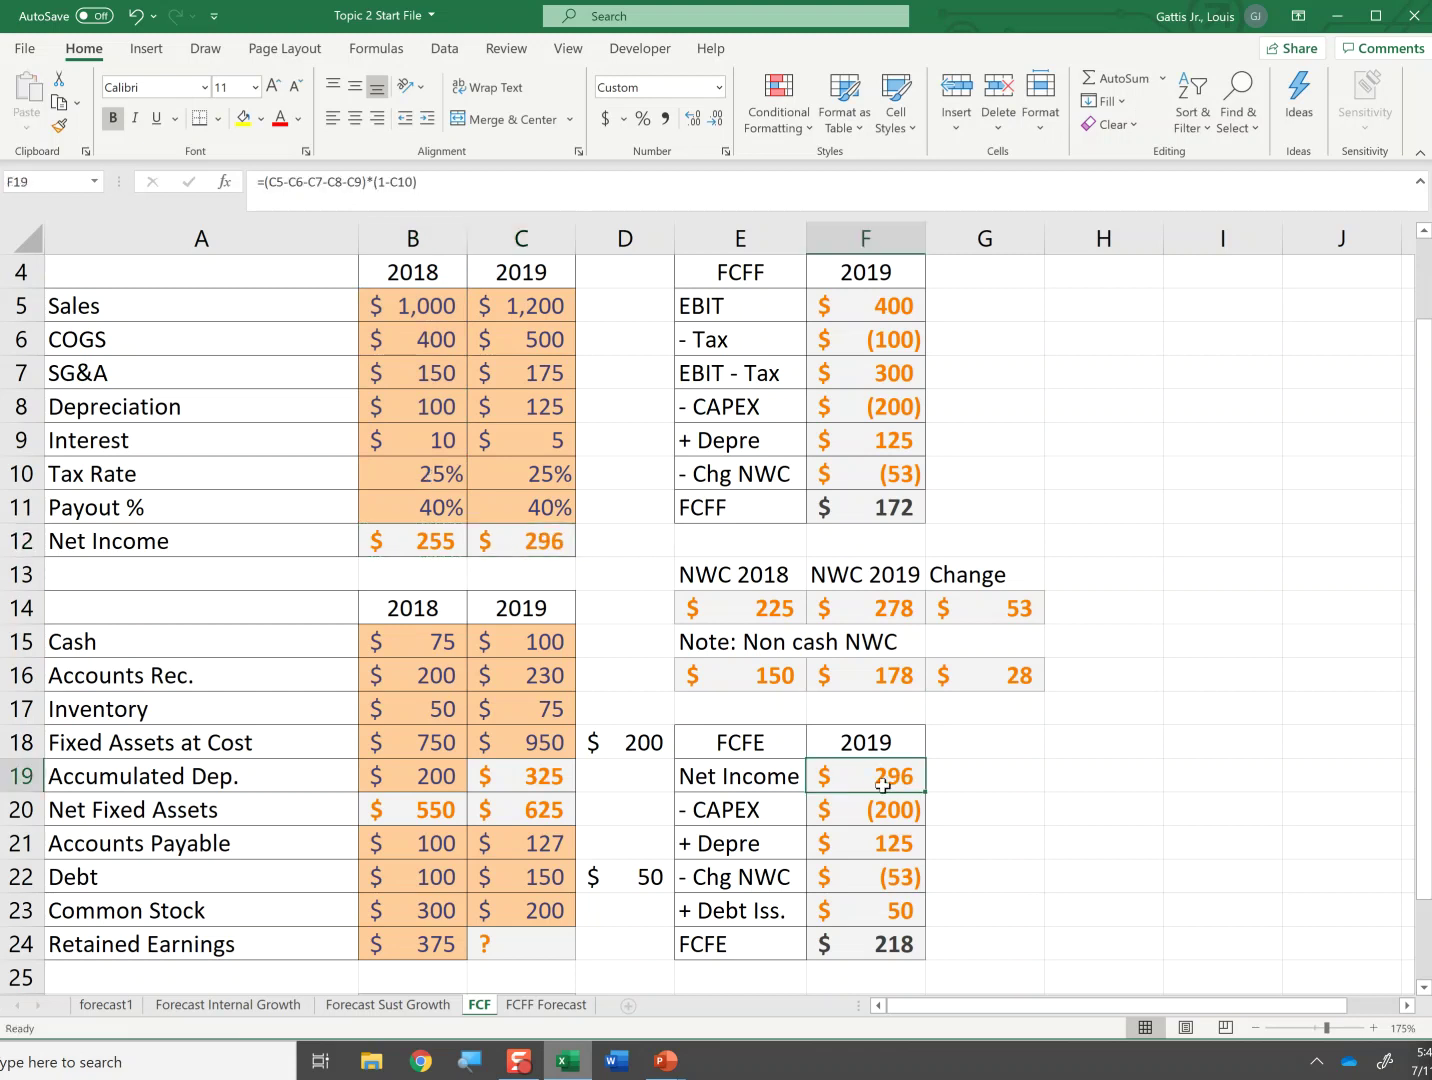
- Calculate the 2019 addition to Retained Earnings in C24 with =C12*(1-C11), net income times one minus the payout ratio
left_click(504, 952)
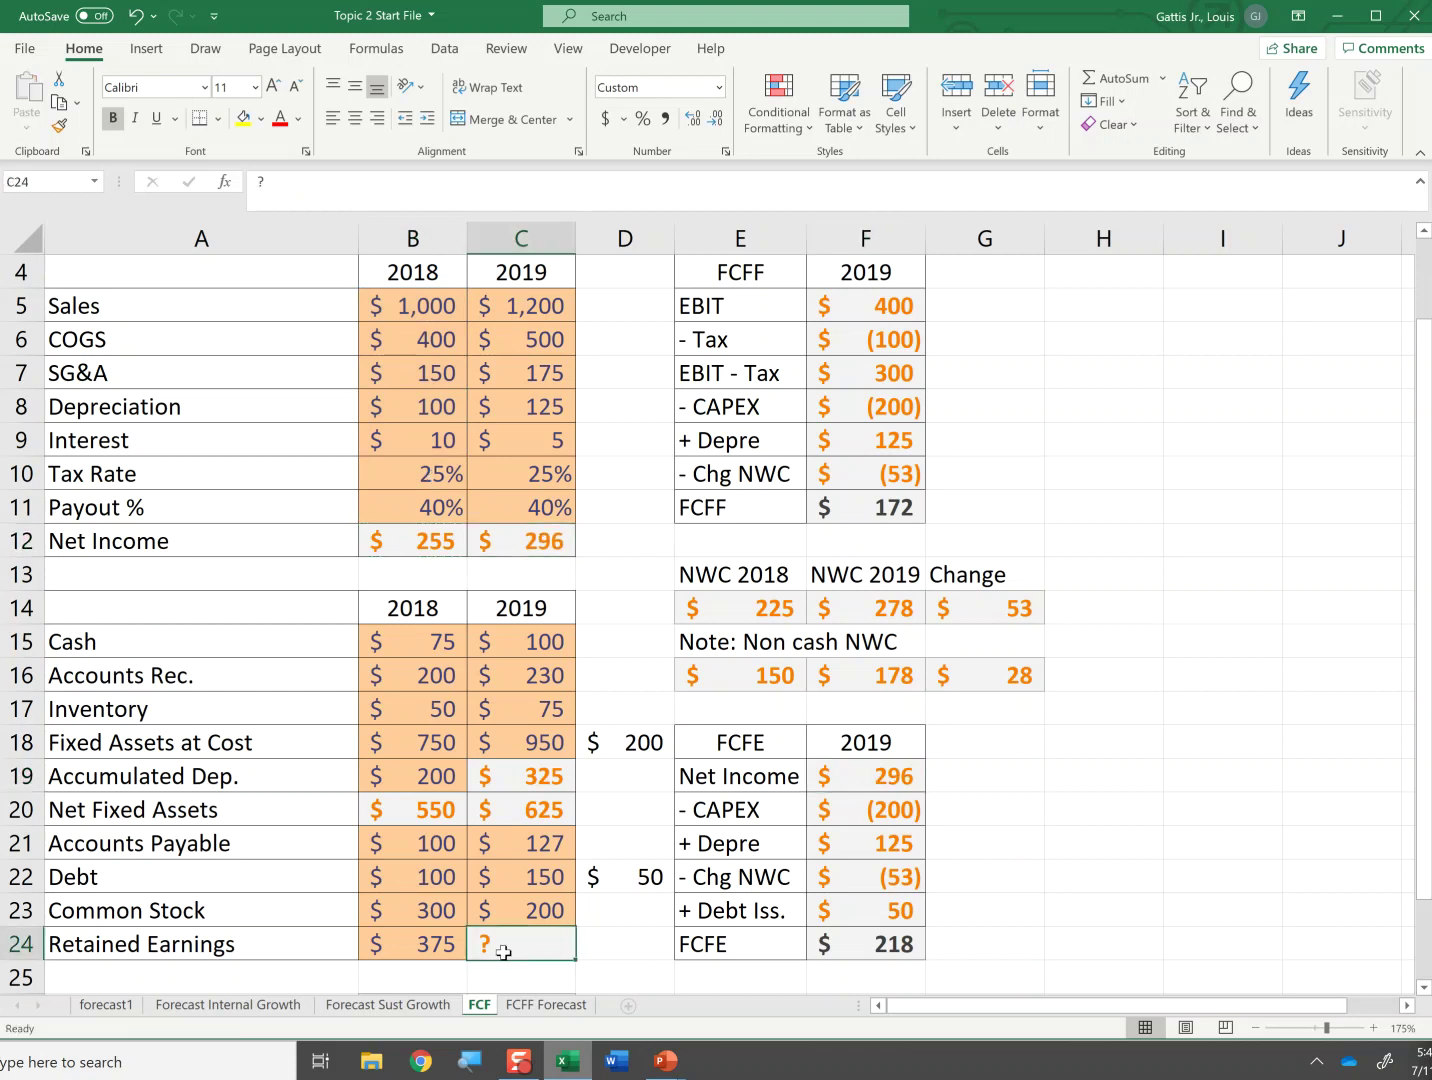
type("=")
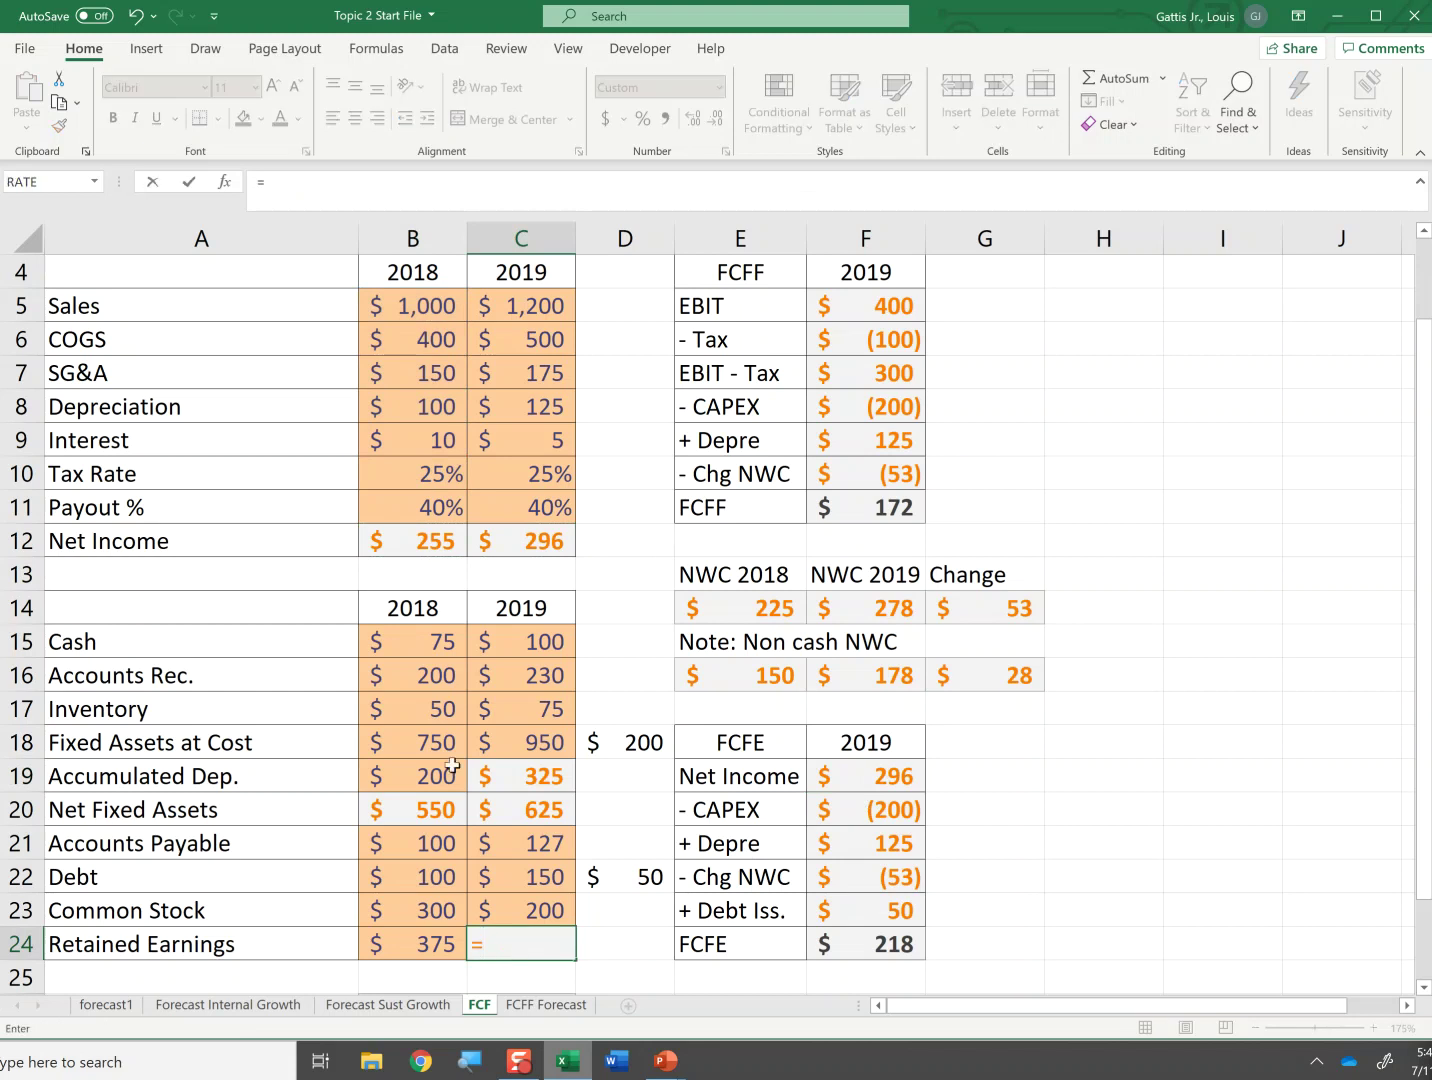
left_click(534, 540)
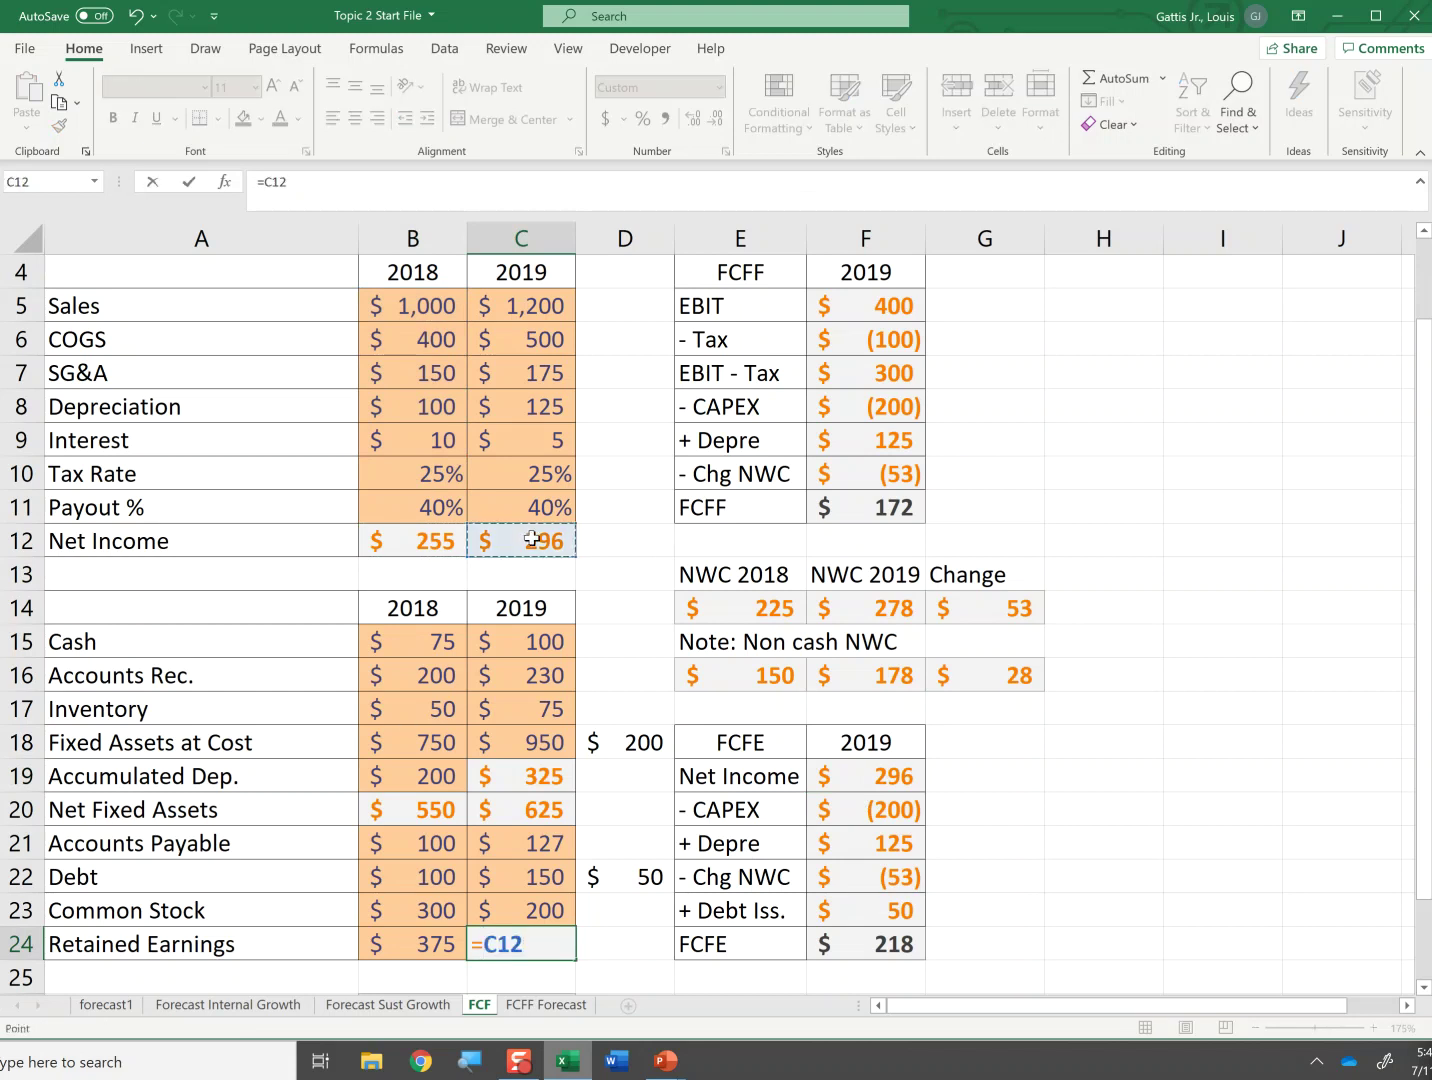
type("*(1-")
left_click(540, 506)
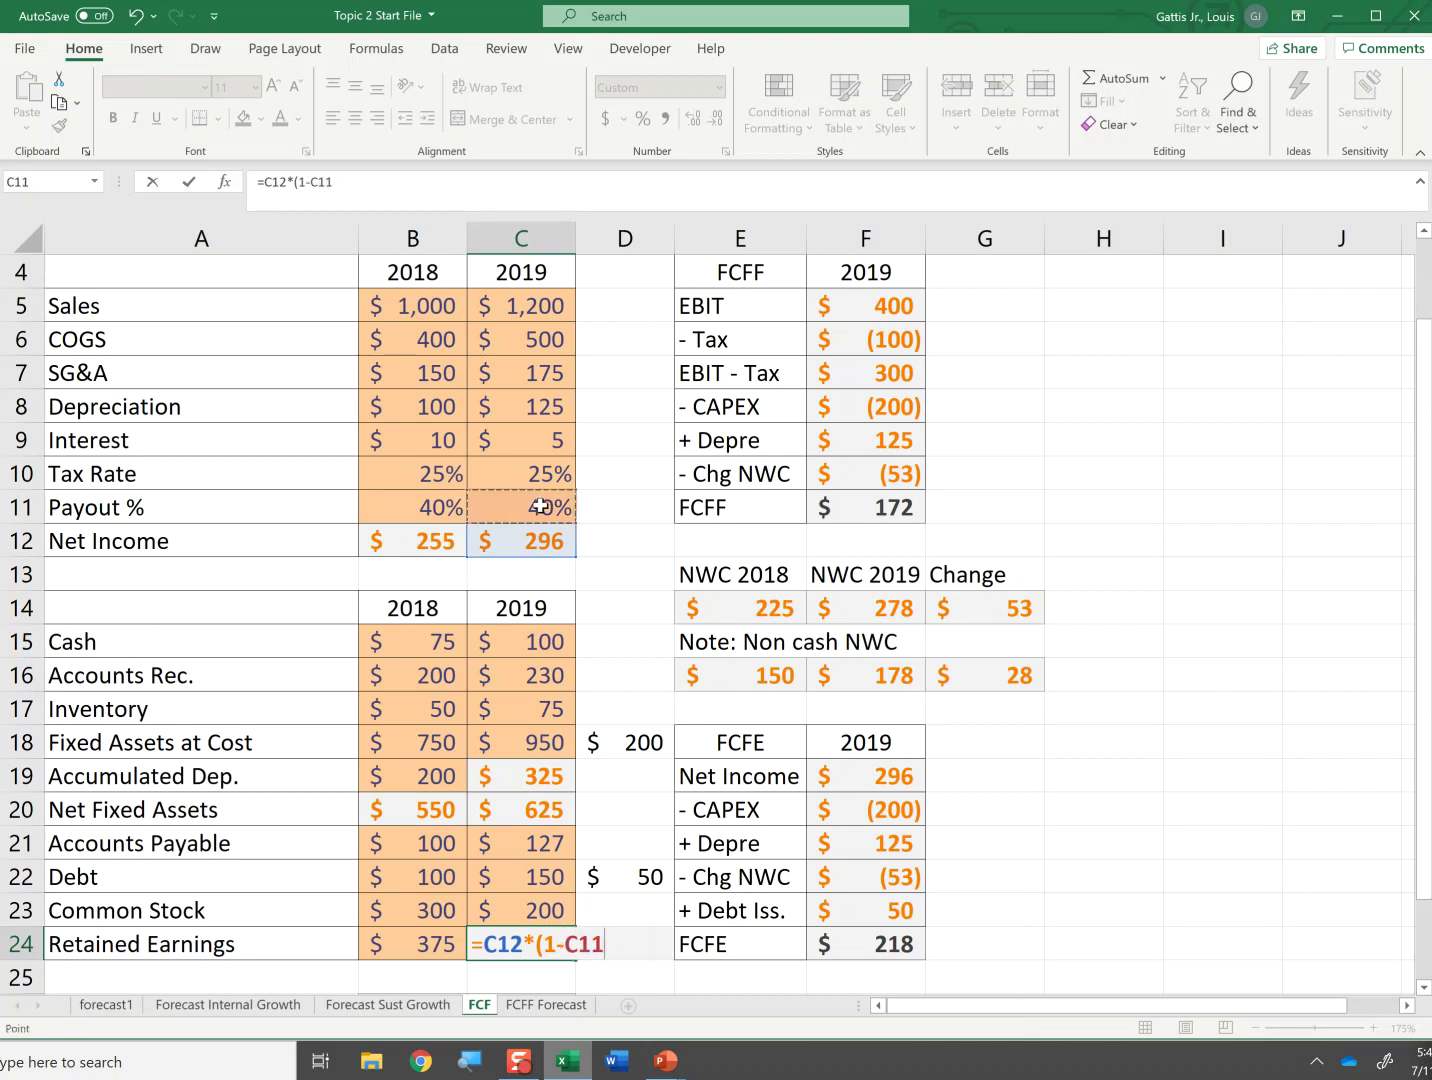
type(")")
key("Return")
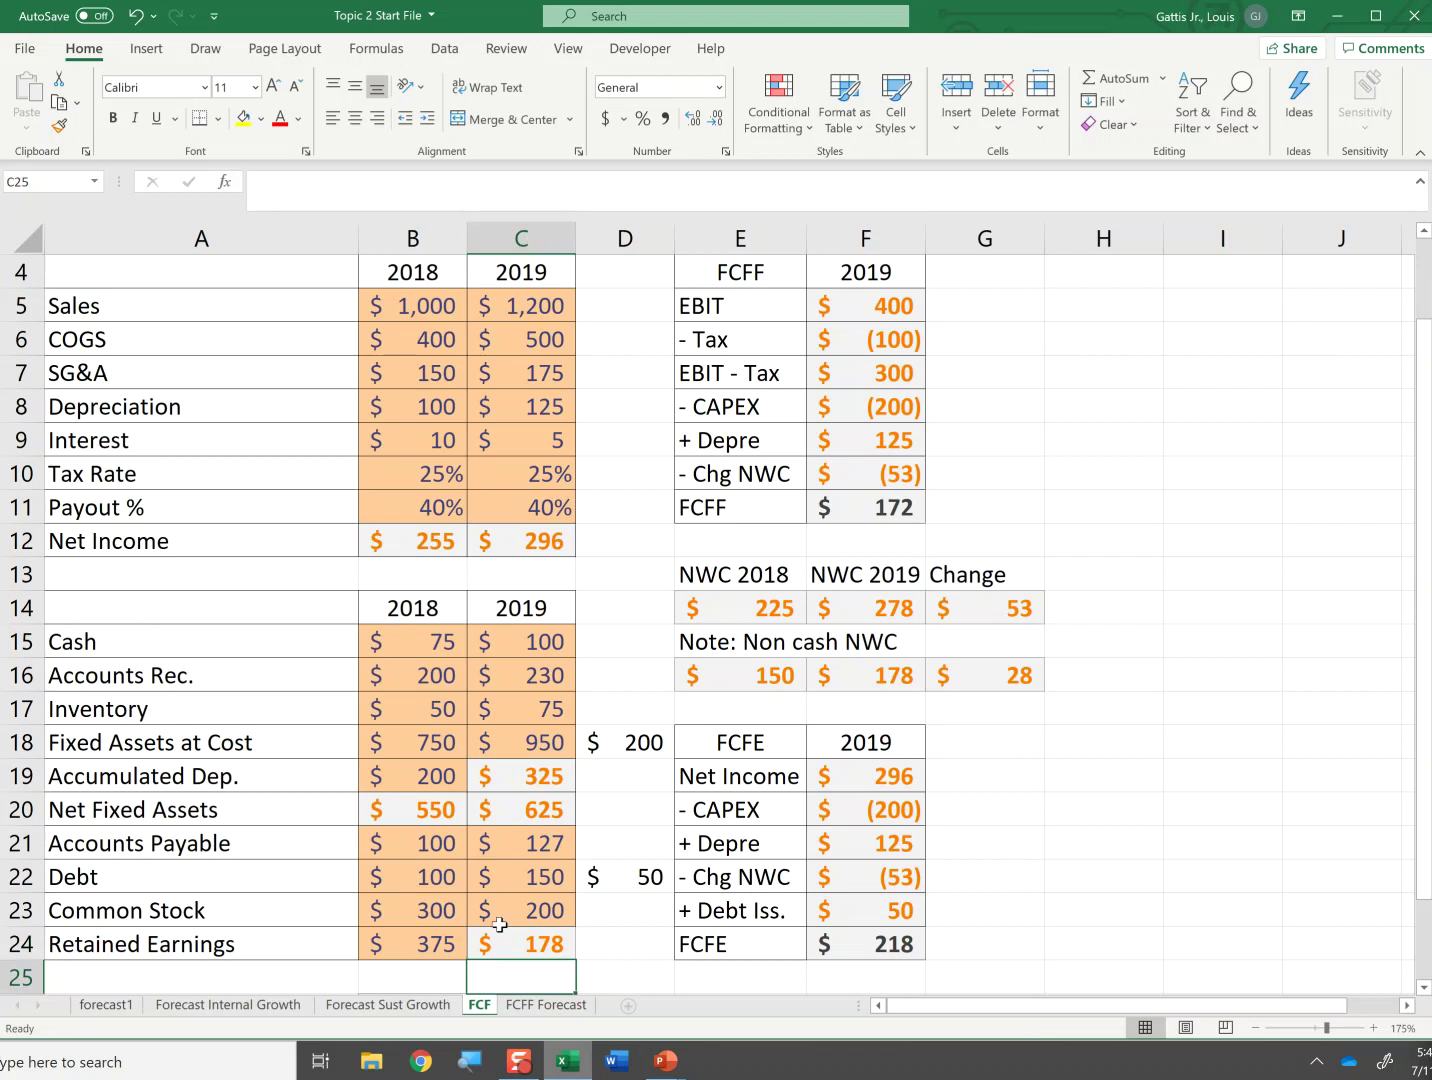
- Extend the C24 formula to =C12*(1-C11)+B24 so it adds the 2018 Retained Earnings balance
double_click(545, 950)
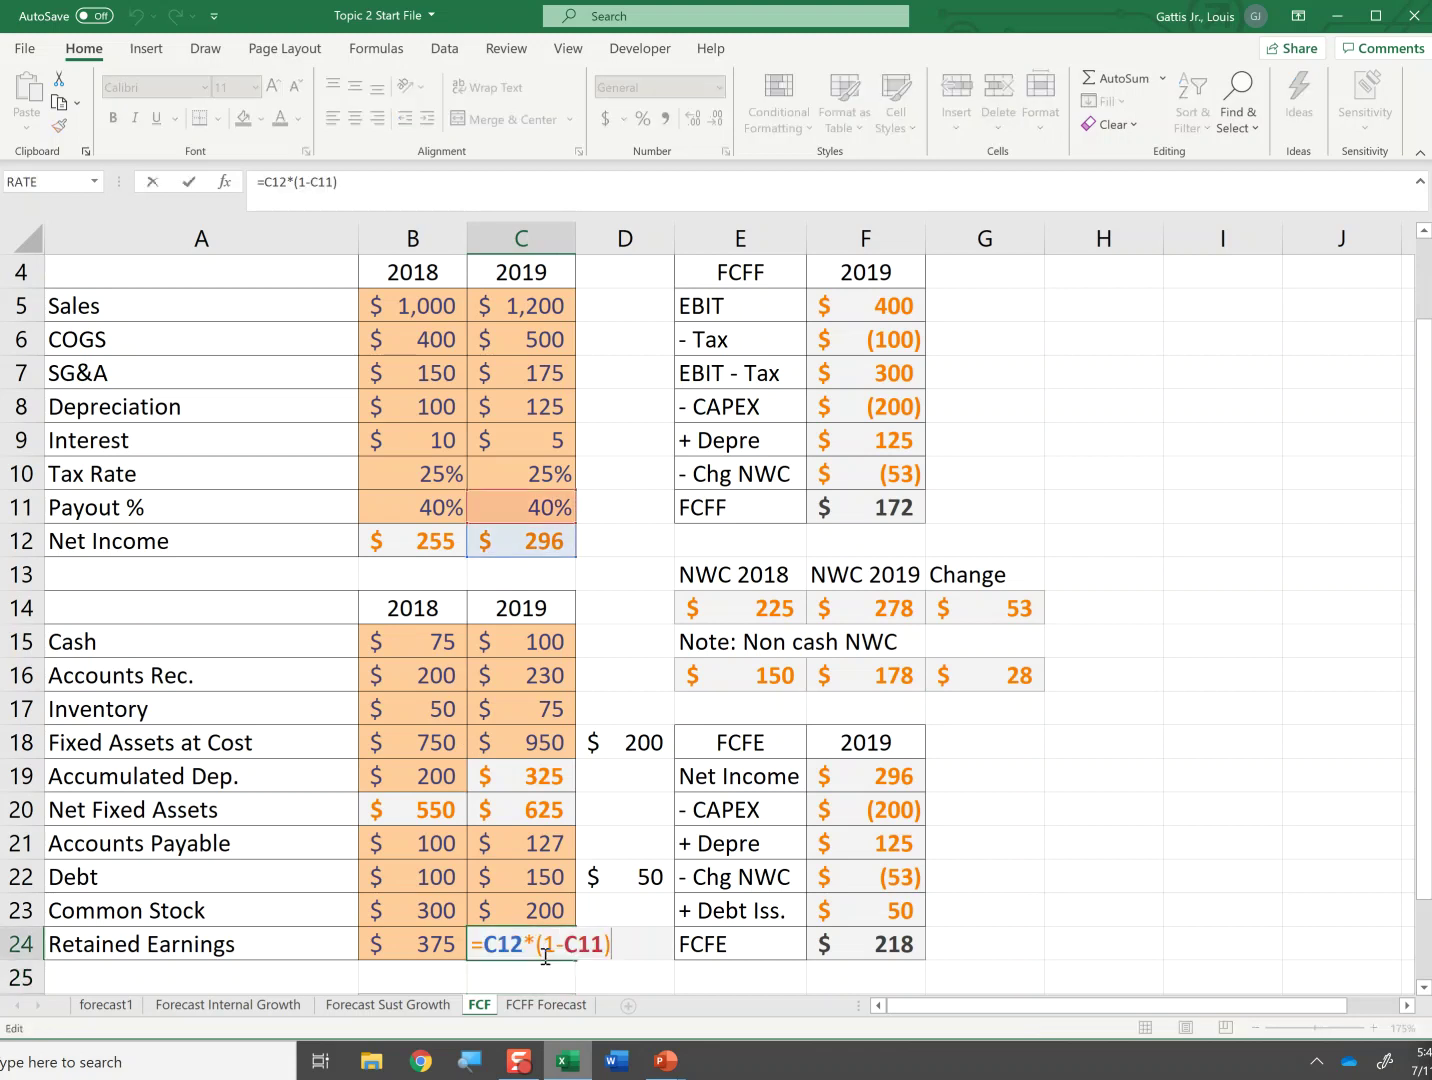
type("+")
left_click(416, 943)
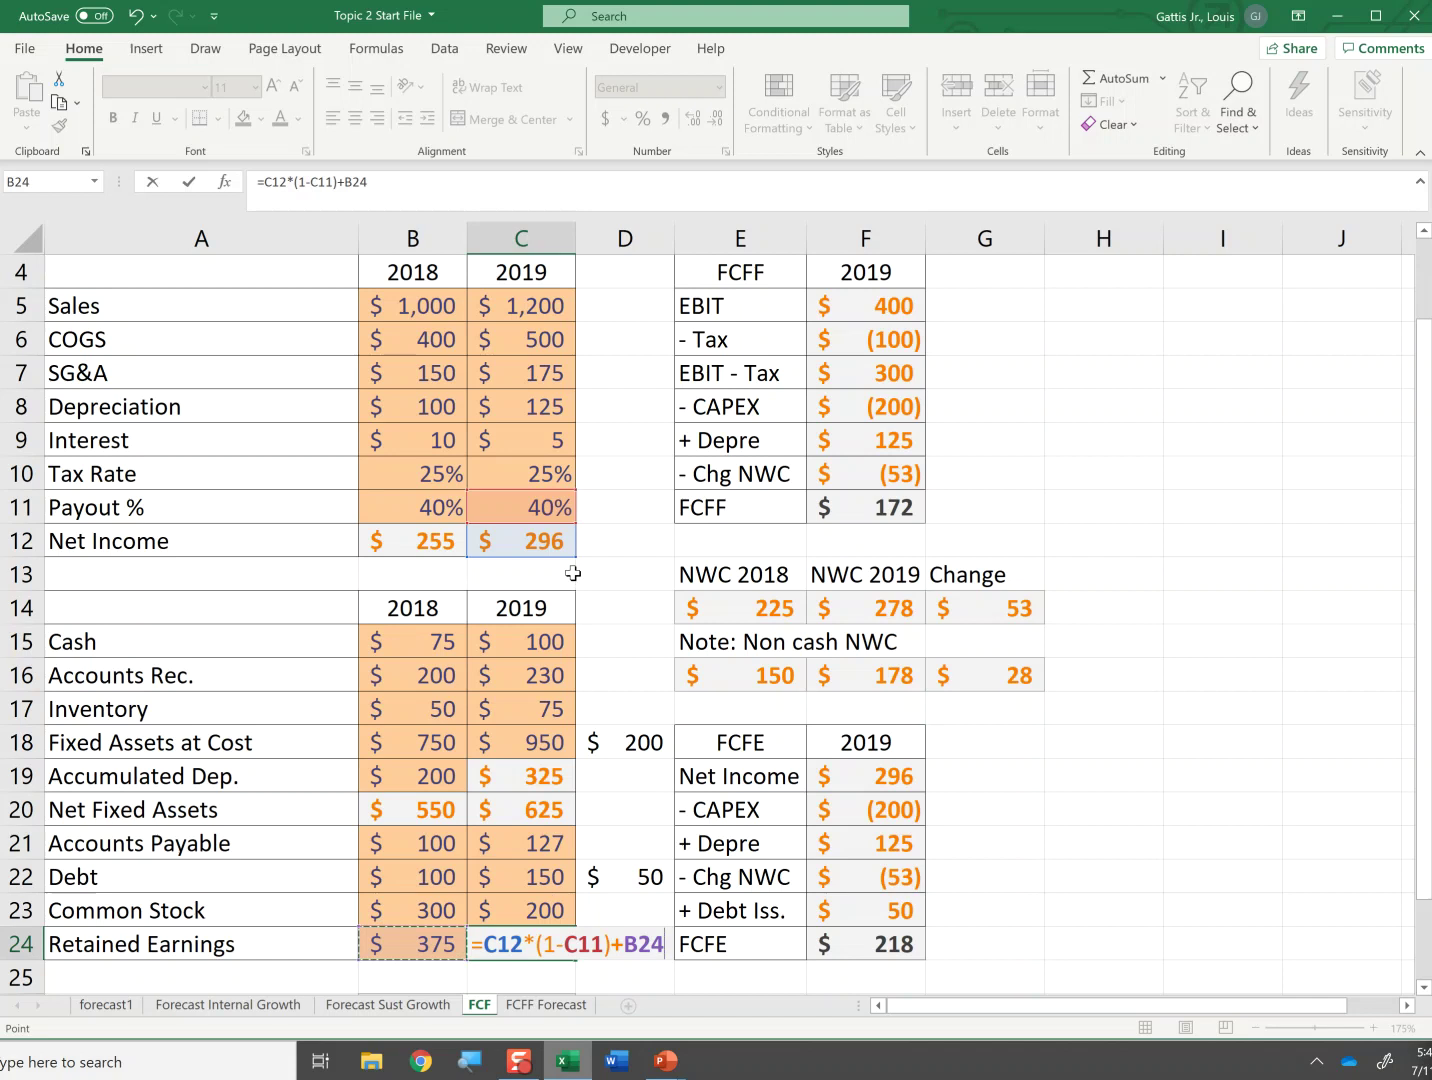
key("Return")
- Compare the finished sheet with the Exercise 1 solution slide, including the Assets and L&E totals in rows 26 and 27
key("alt+Tab")
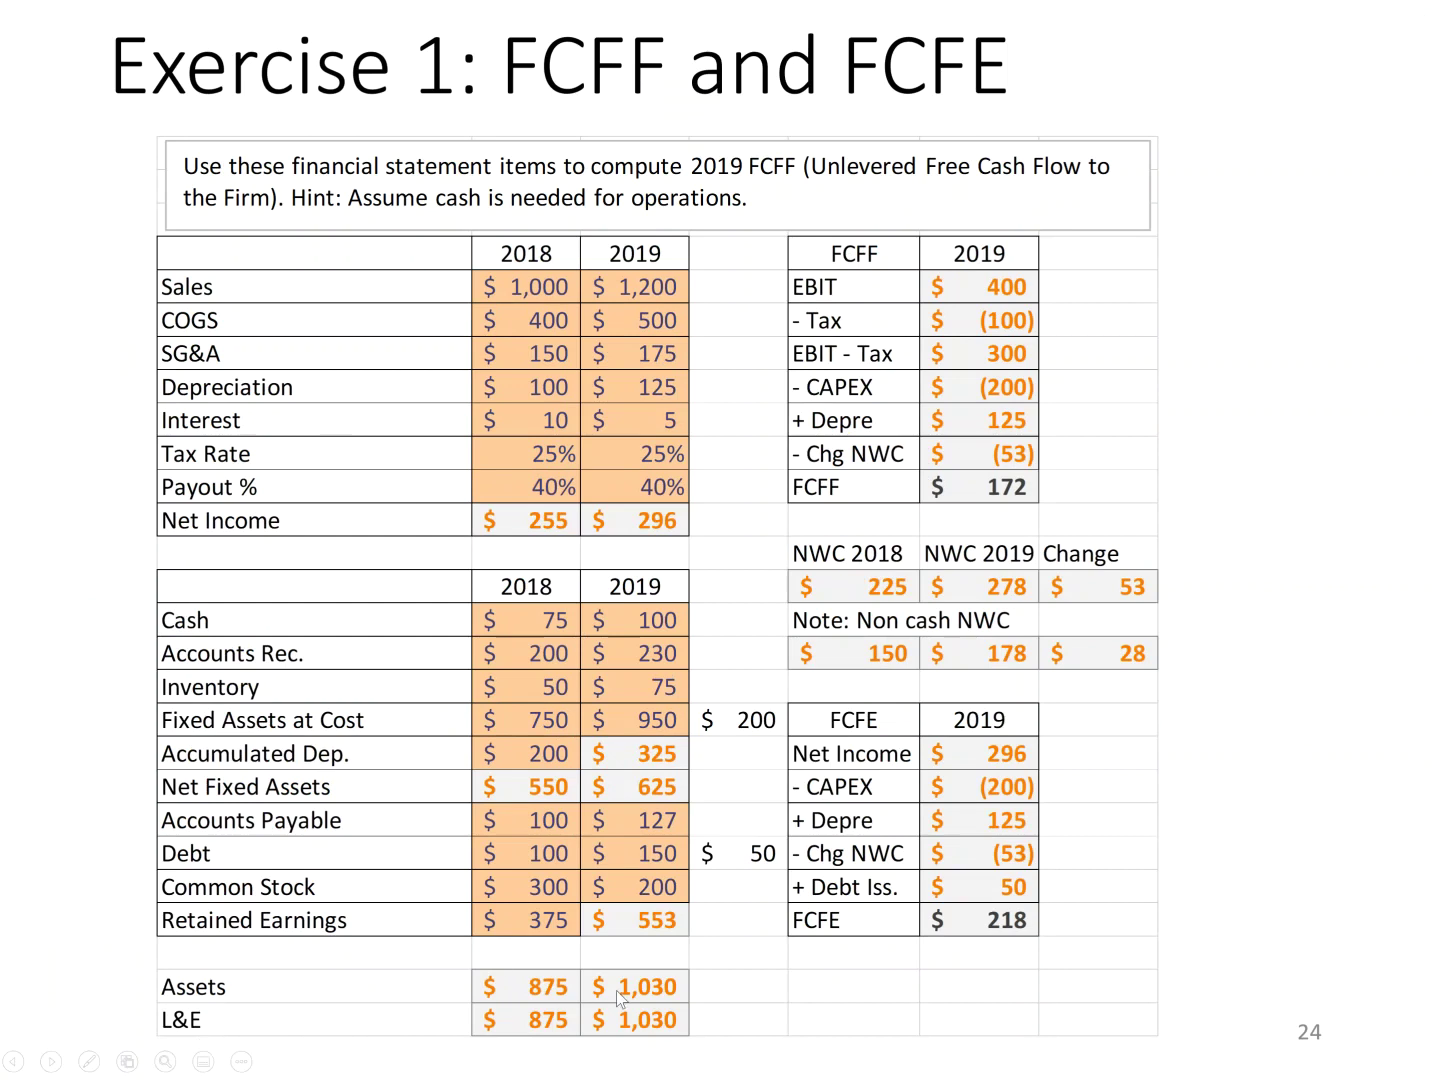
key("alt+Tab")
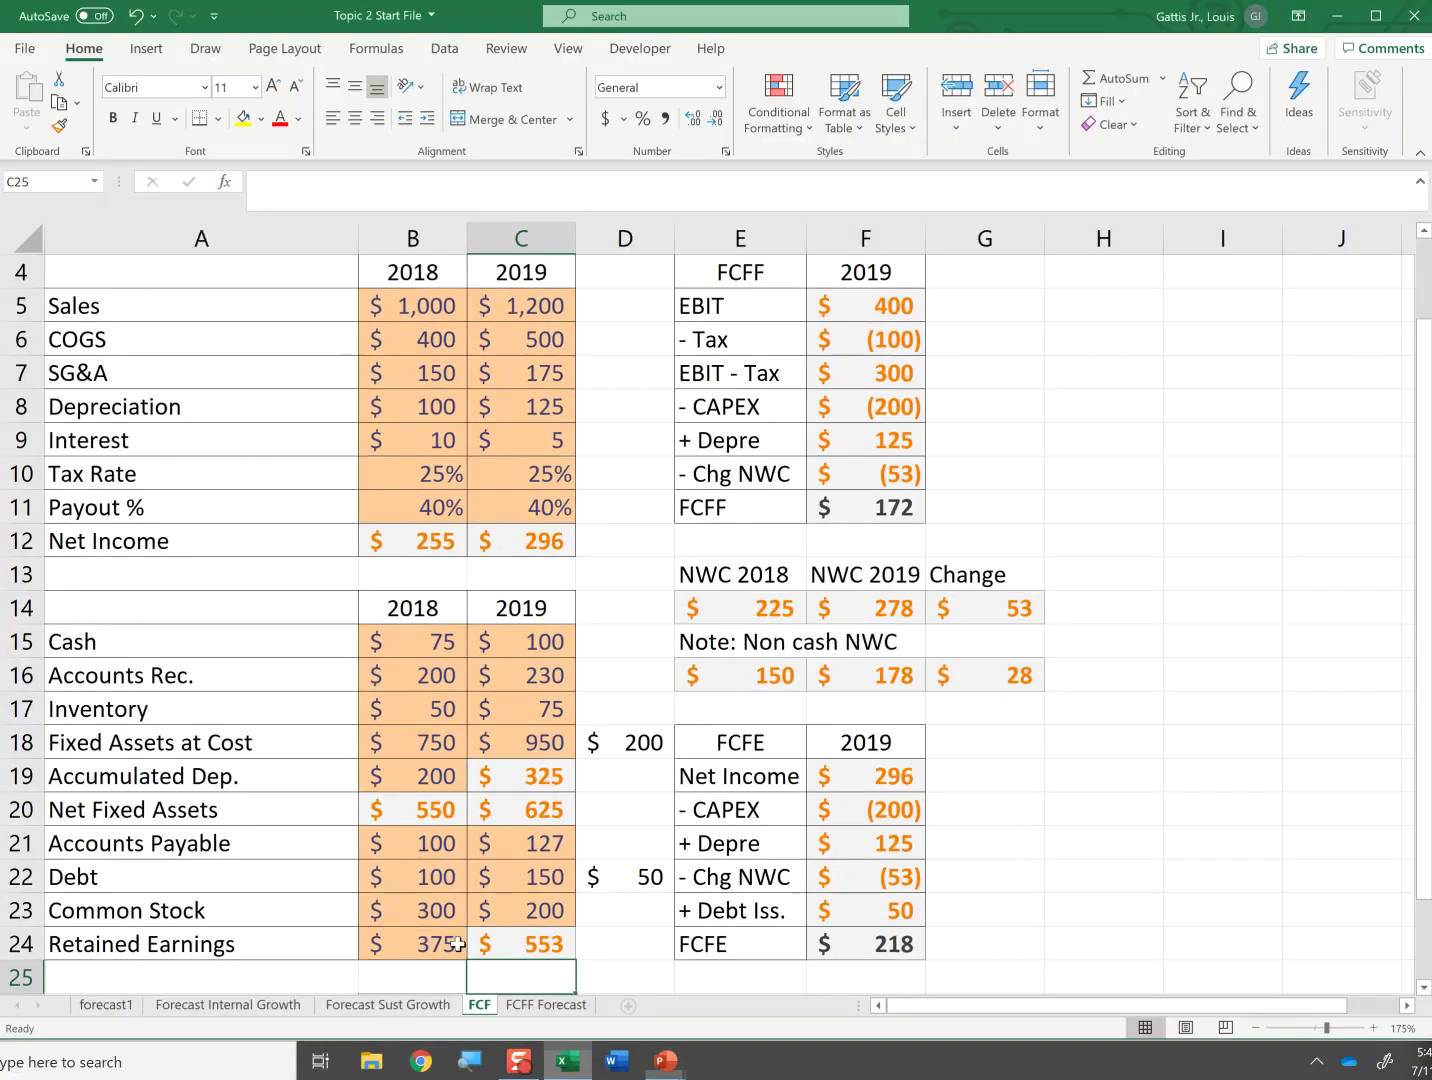
scroll(463, 946, "down", 1)
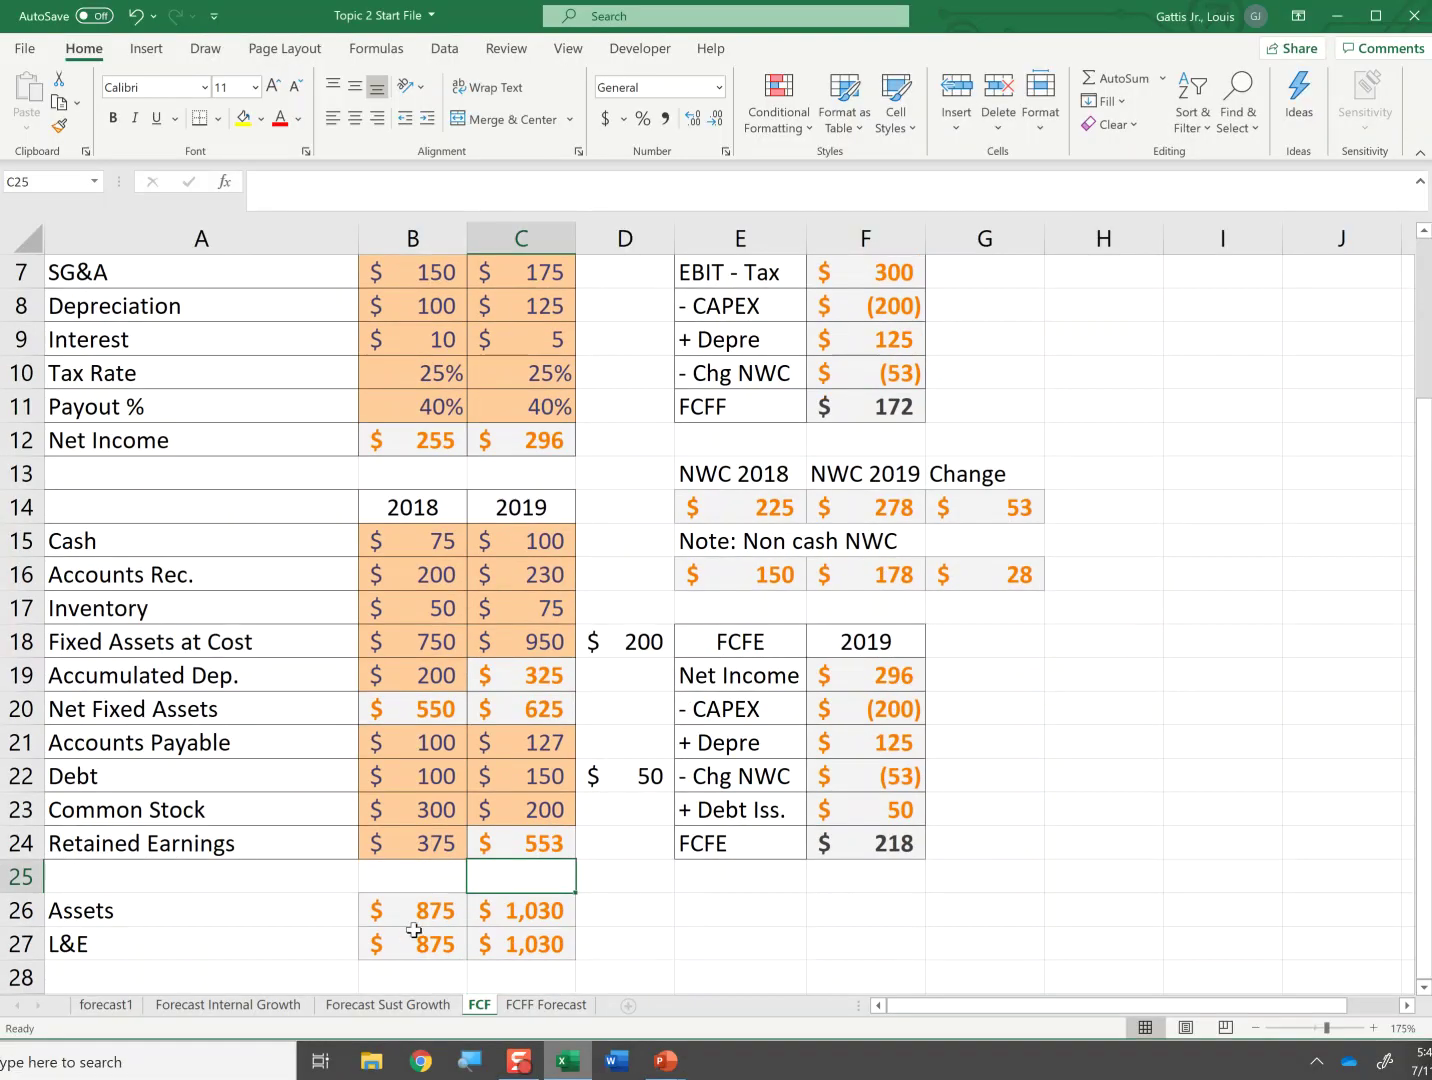
scroll(612, 871, "up", 1)
scroll(612, 868, "down", 2)
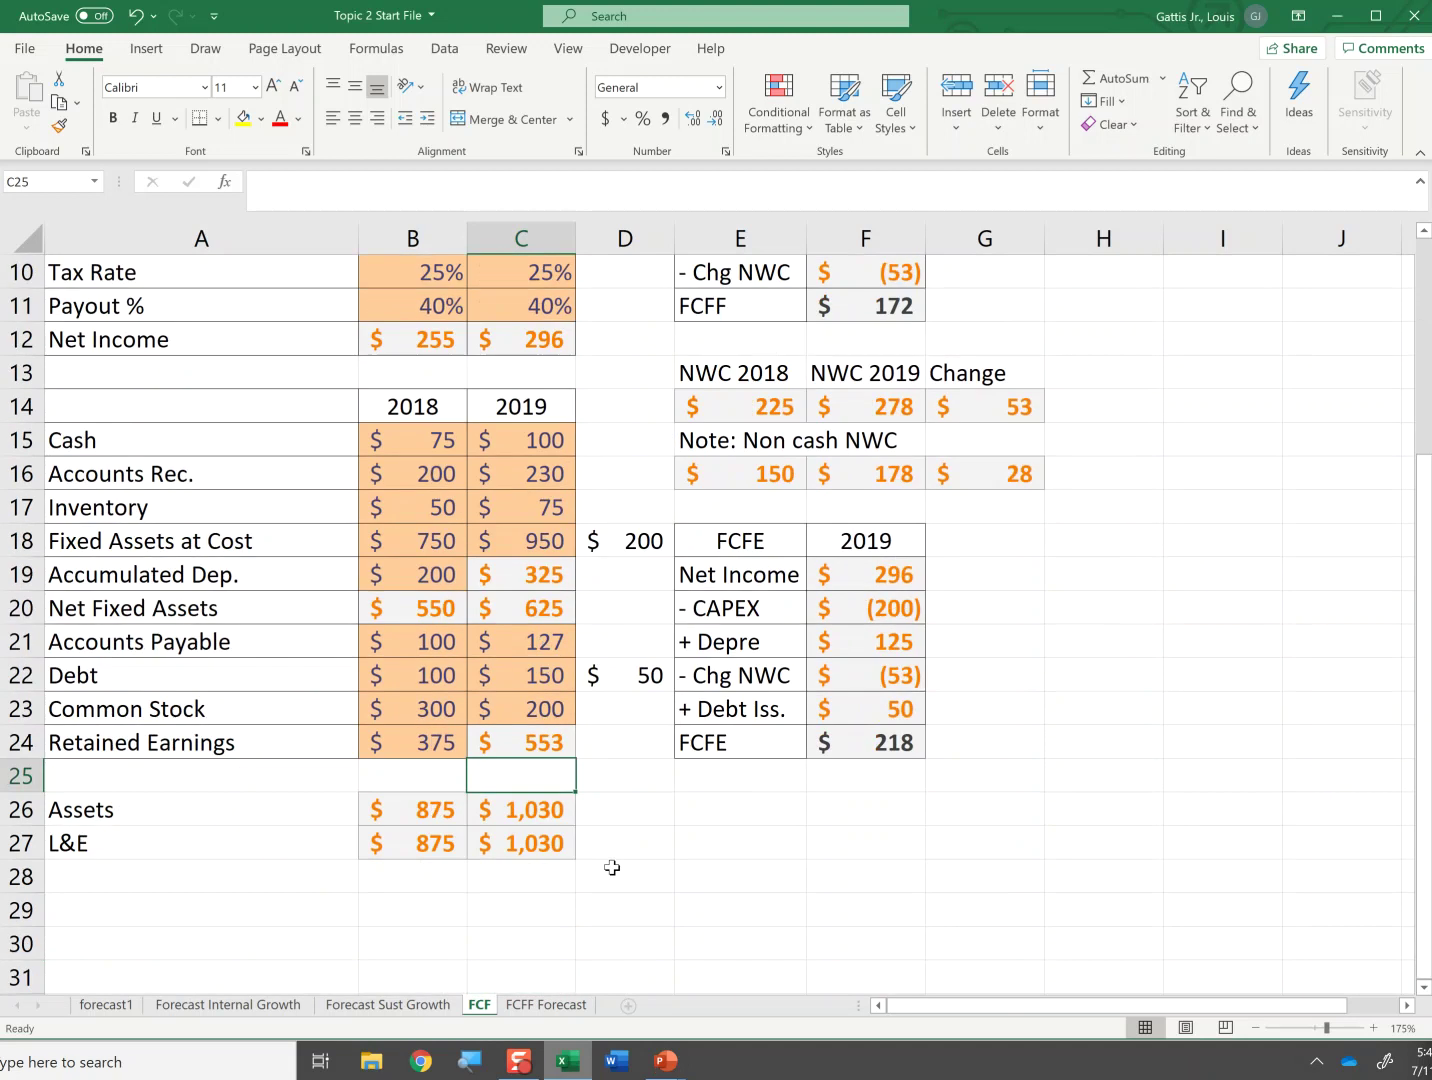
scroll(612, 868, "up", 2)
- Advance the PowerPoint slides to Exercise 2: FCFF, and open the FCFF Forecast sheet in Excel
key("alt+Tab")
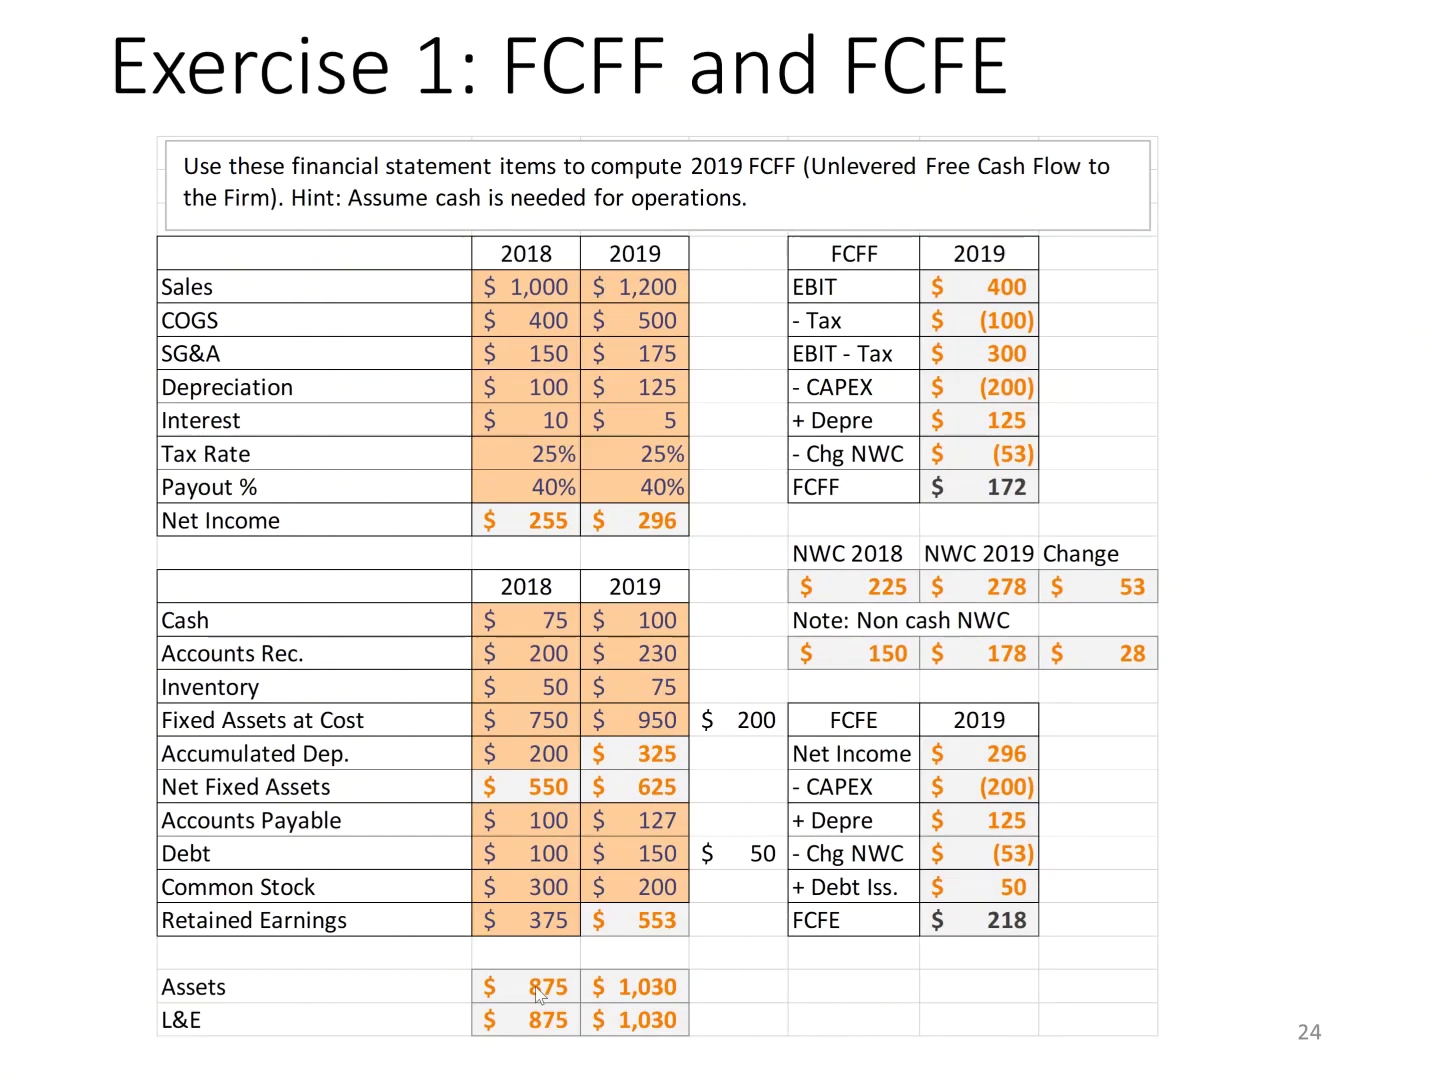
key("Right")
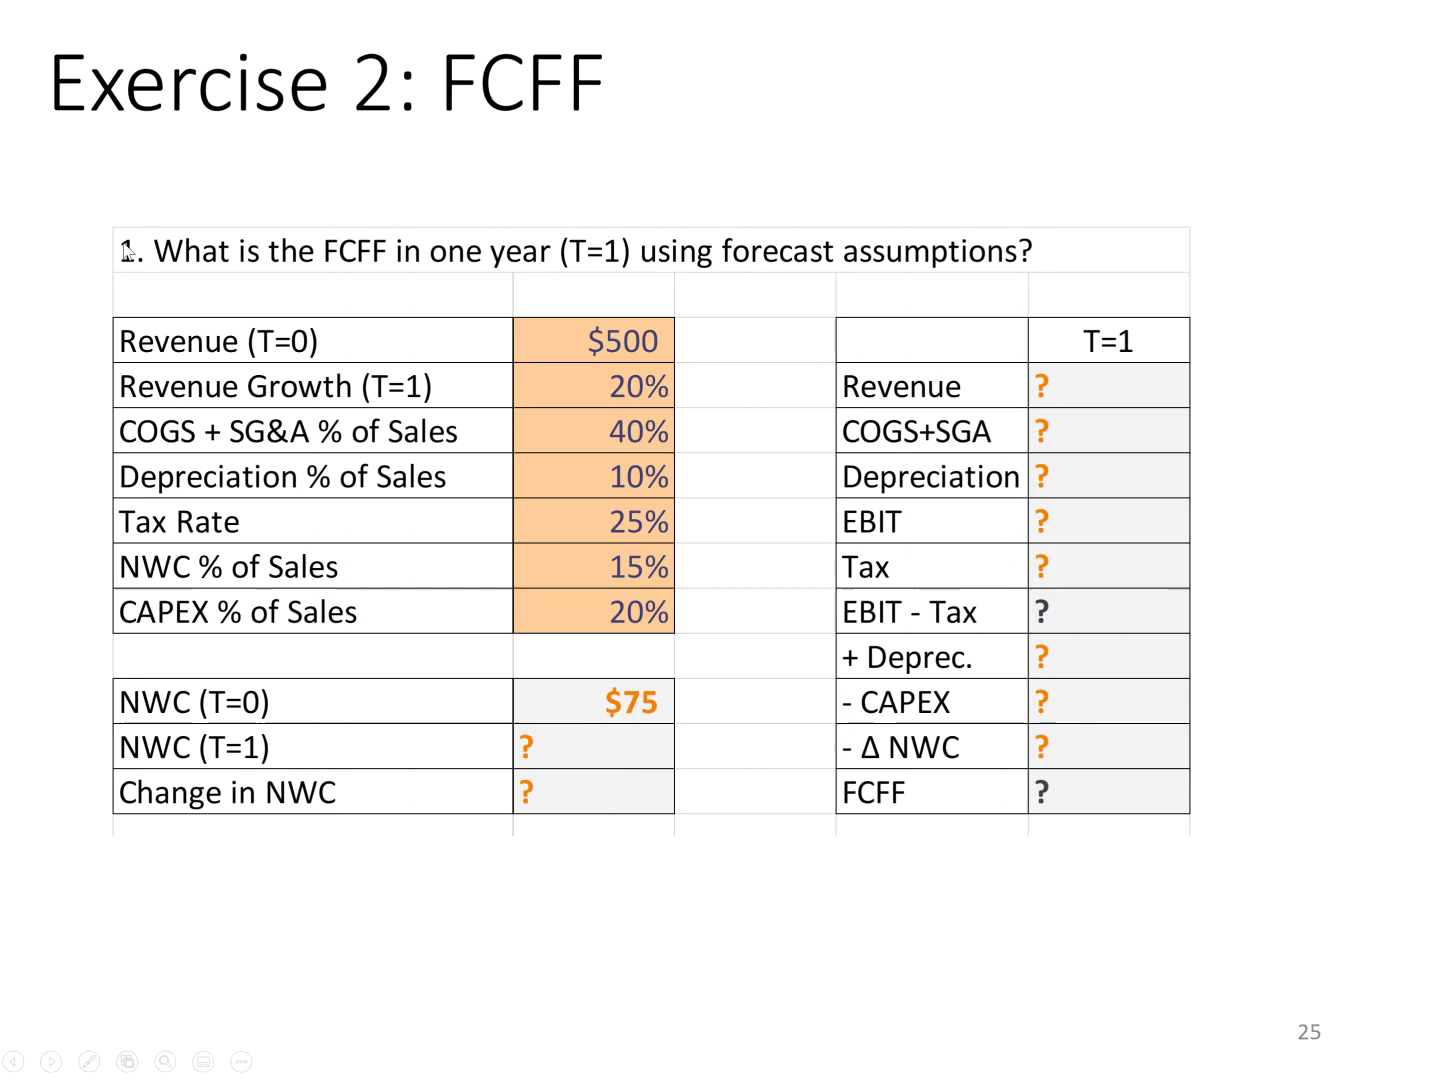
key("alt+Tab")
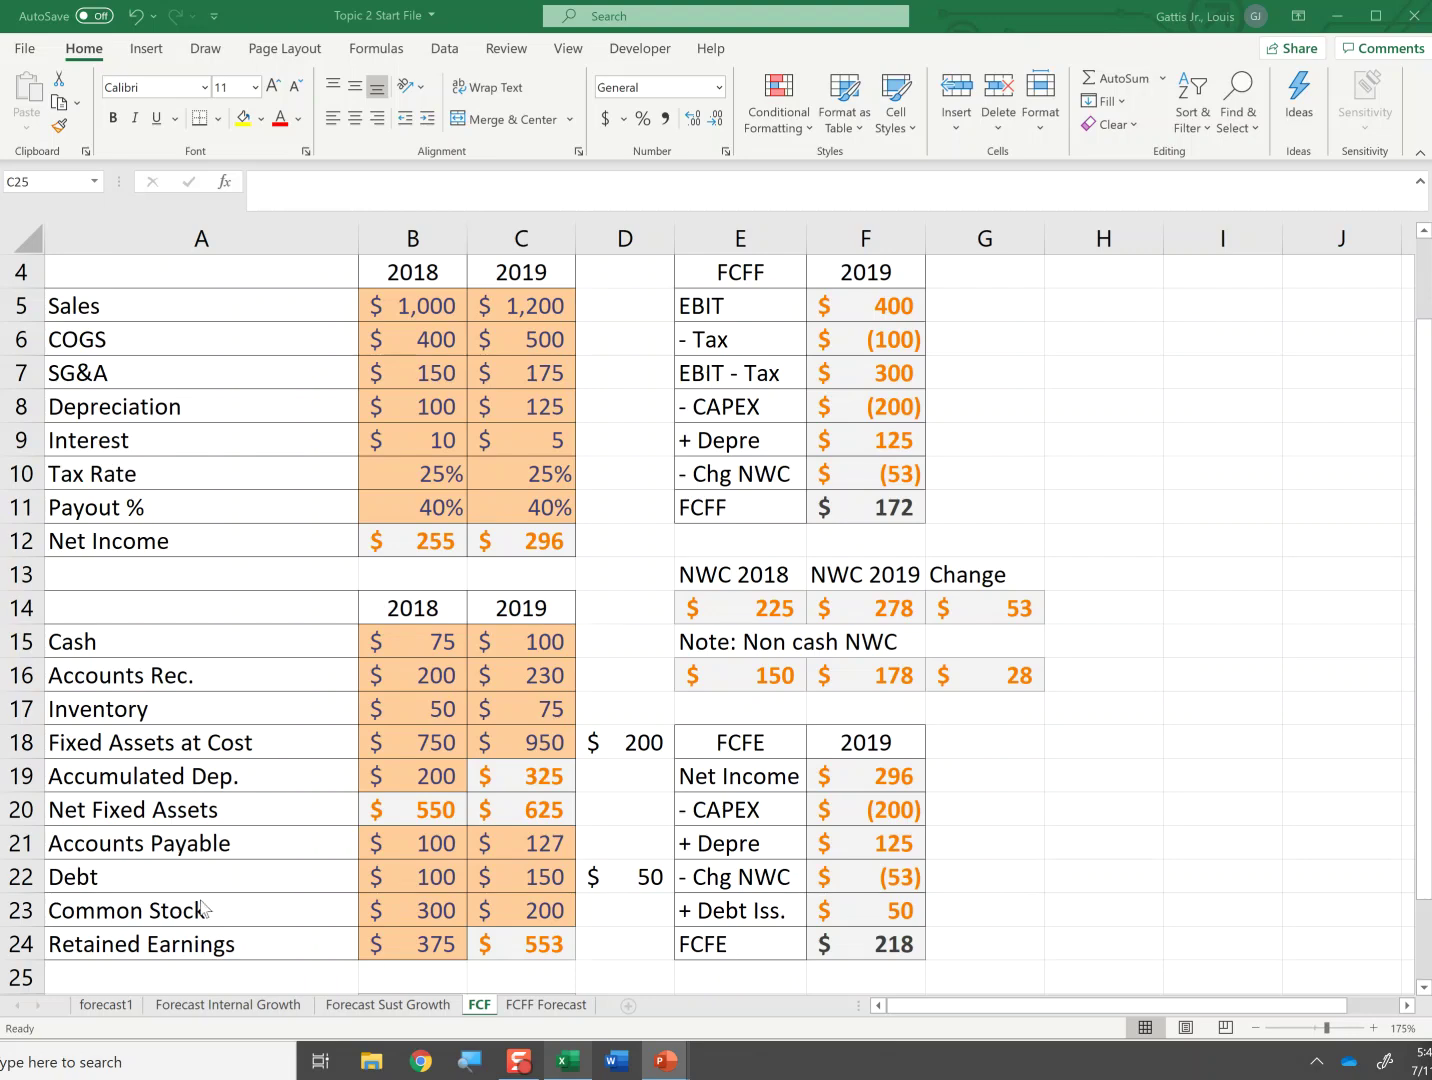
left_click(558, 1008)
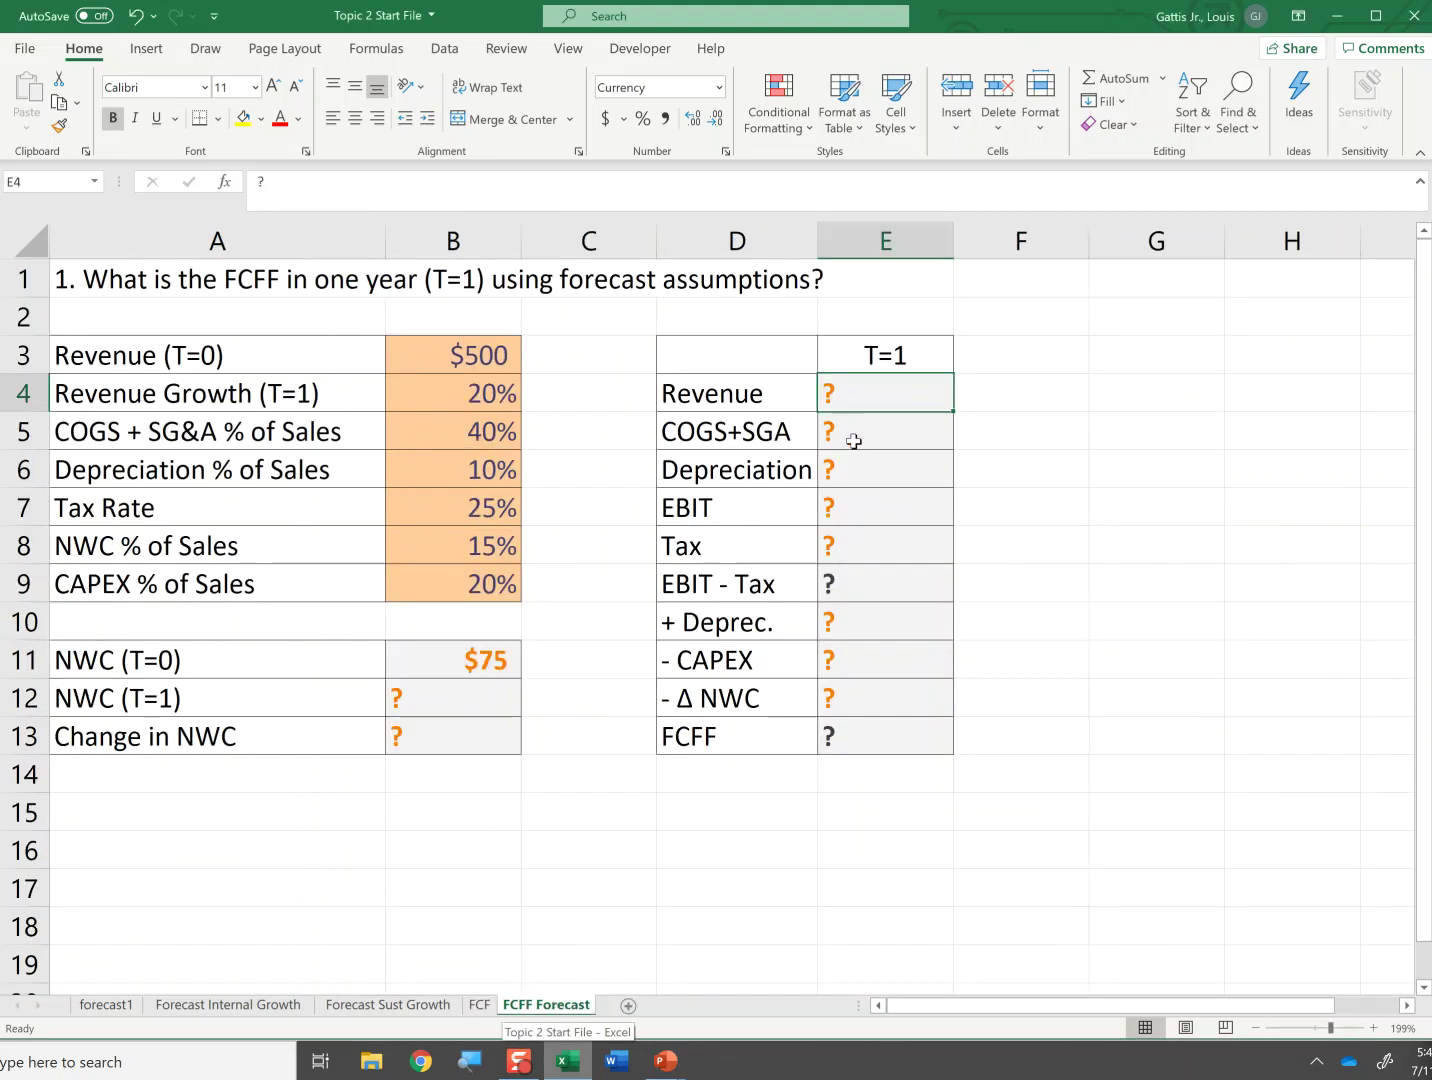
- Examine the forecast assumptions in B3:B9 and the T=1 column of unknown items in E4:E13
key("Left")
key("Left")
key("Left")
key("Left")
key("Right")
key("Right")
key("Right")
key("Down")
key("Down")
key("Down")
key("Down")
key("Down")
key("Right")
key("Down")
key("Down")
key("Down")
key("Down")
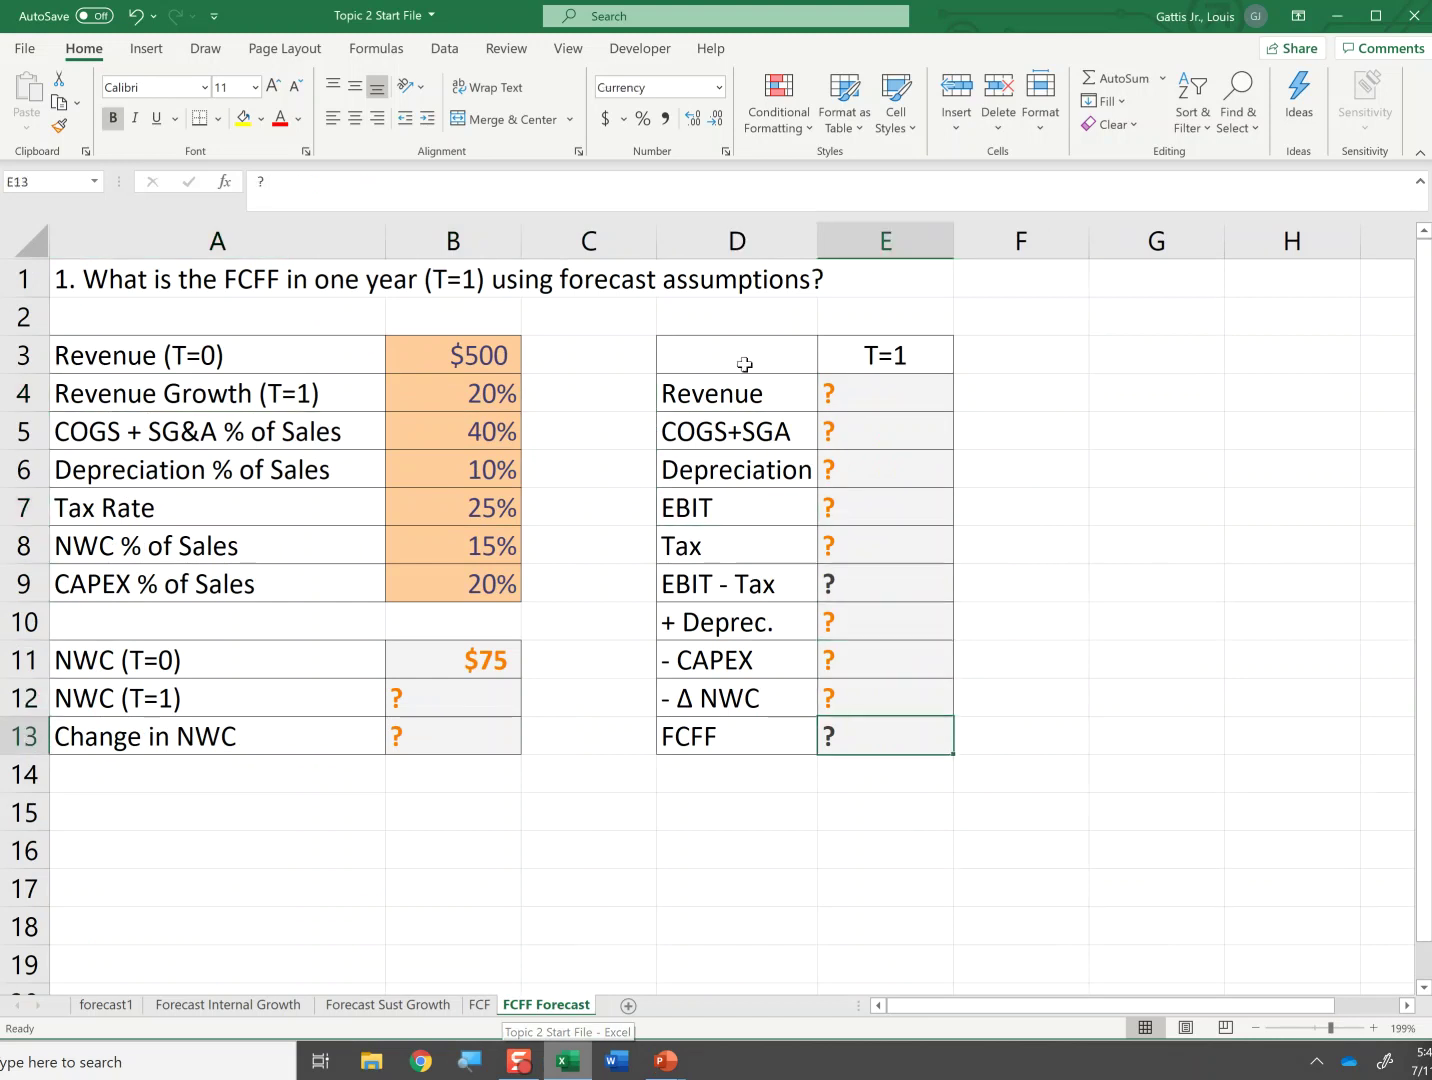
left_click(904, 390)
left_click(888, 355)
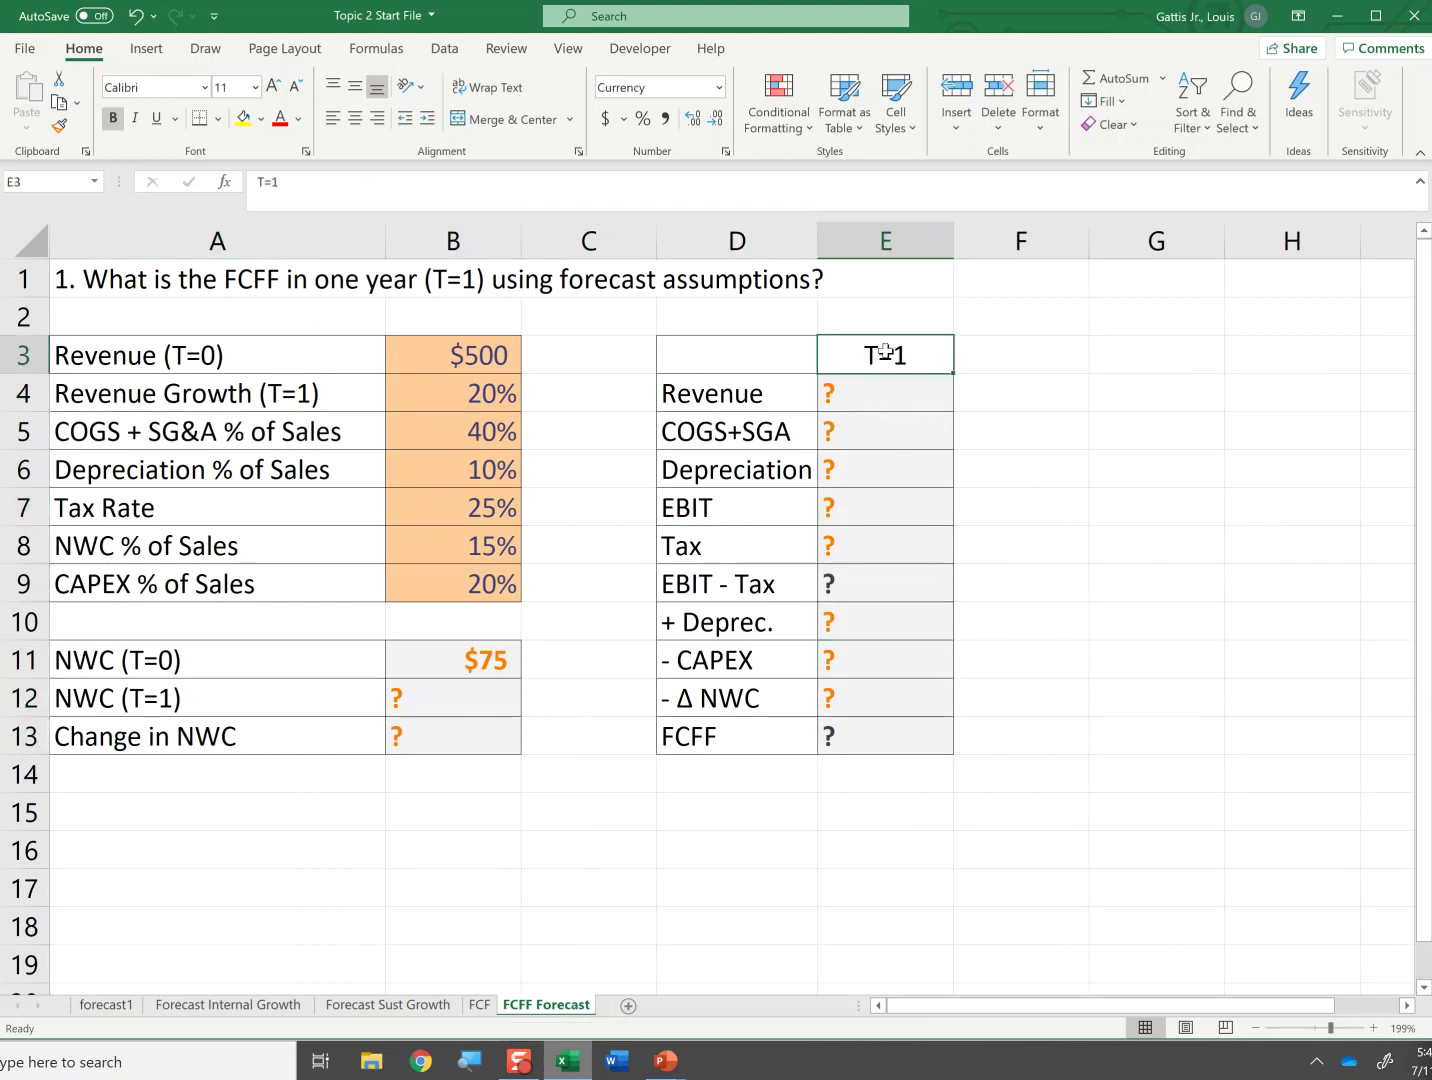
left_click_drag(903, 345, 895, 884)
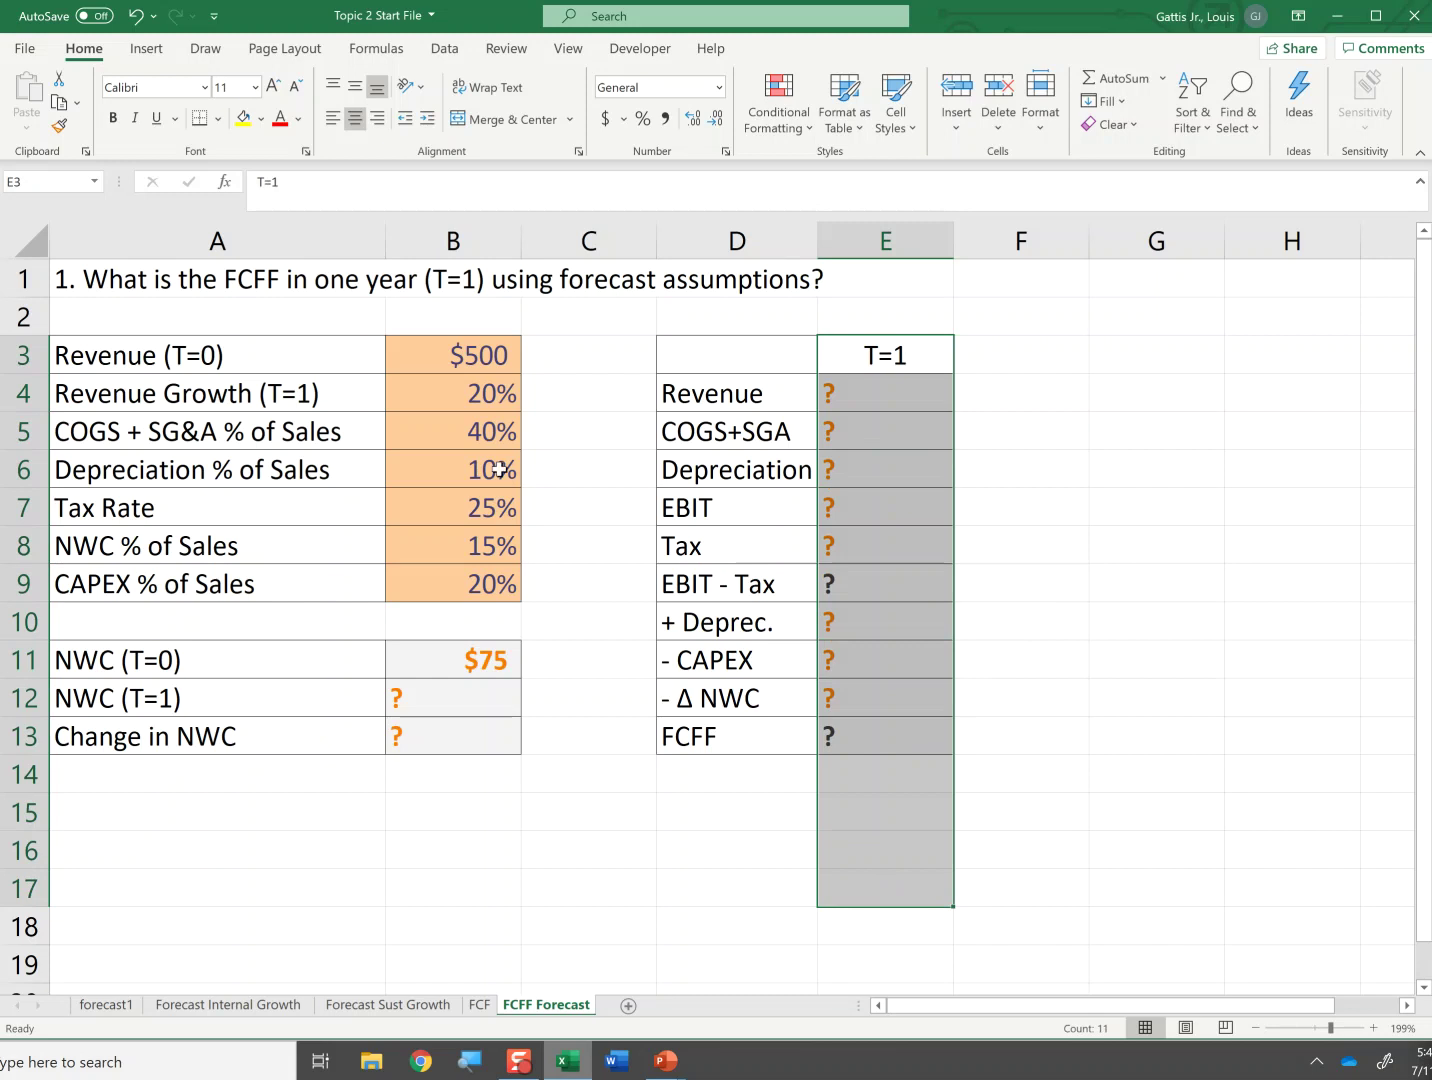
left_click(478, 345)
left_click_drag(478, 344, 464, 587)
- Calculate T=1 Revenue in E4 with =B3*(1+B4) and review the formula's references
left_click(890, 408)
type("=")
key("Left")
key("Left")
key("Up")
key("Left")
type("*(1+")
left_click(474, 391)
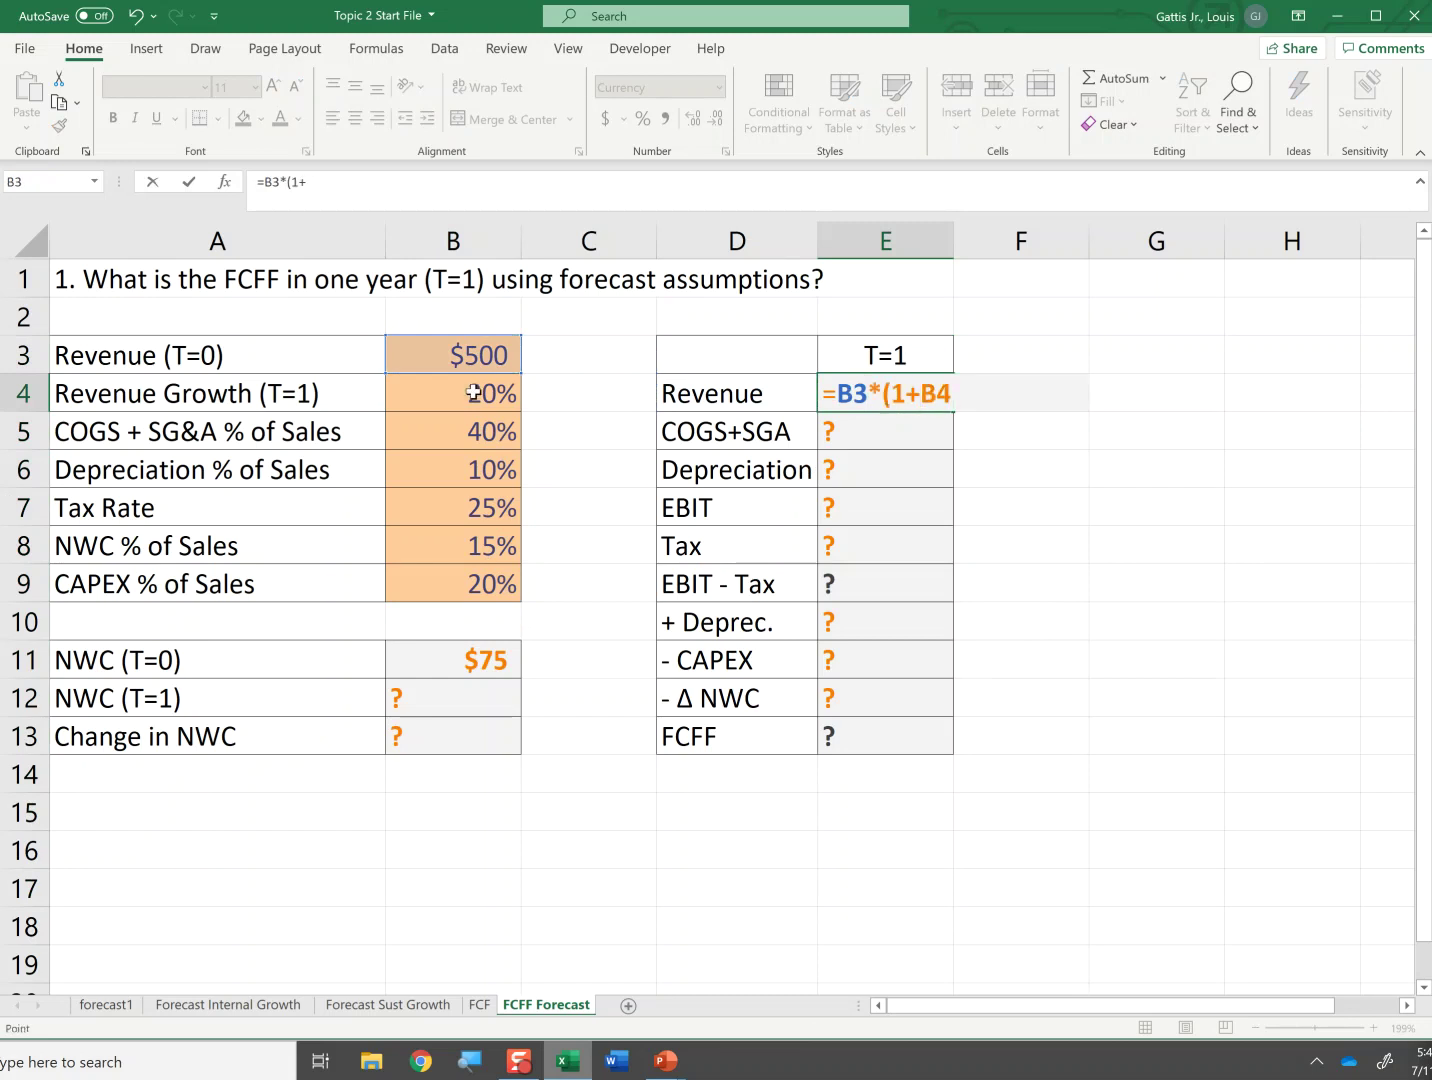
type(")")
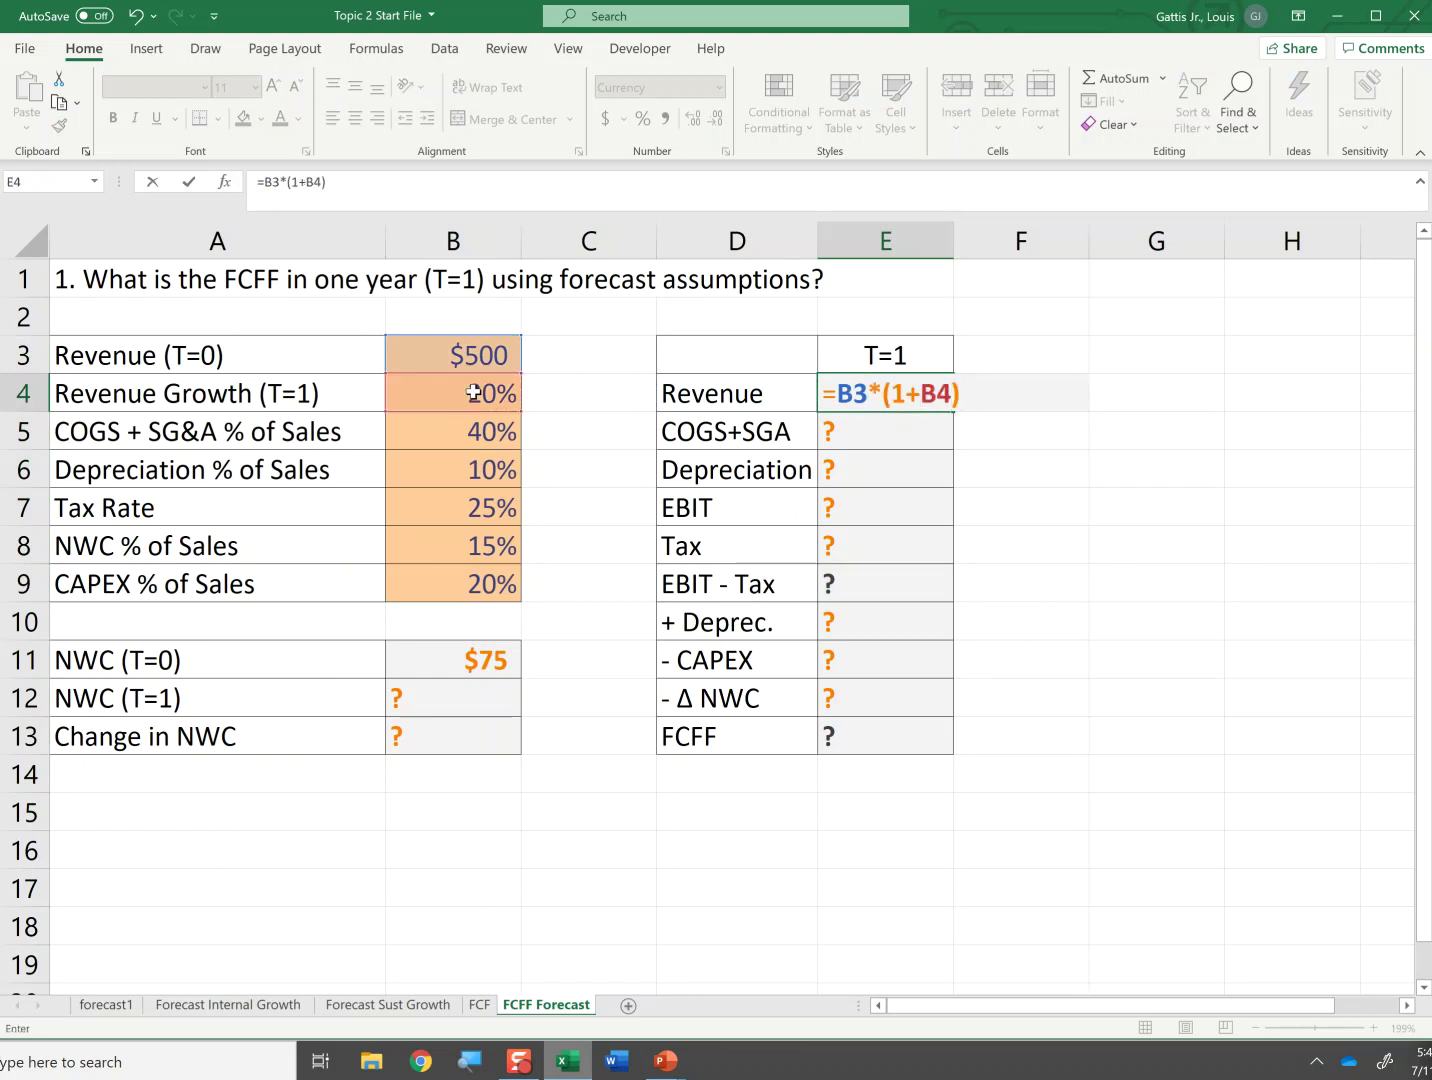
key("Return")
key("Up")
key("F2")
key("Escape")
key("Down")
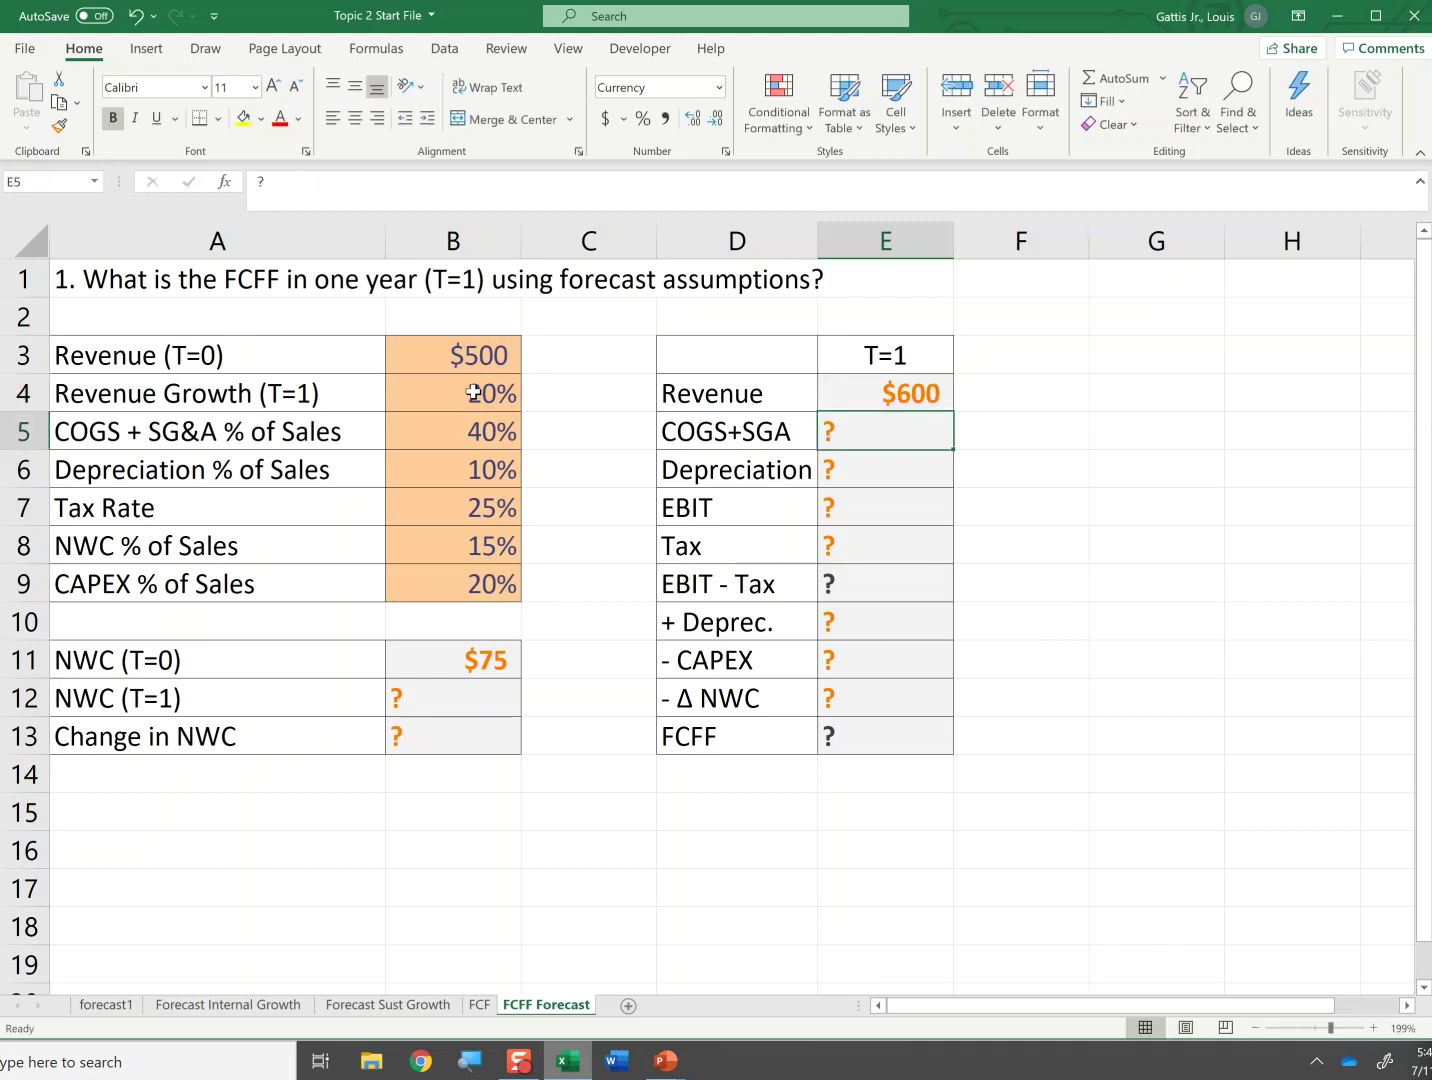
- Calculate T=1 COGS+SGA in E5 as a percentage of revenue with =B5*E4
type("=")
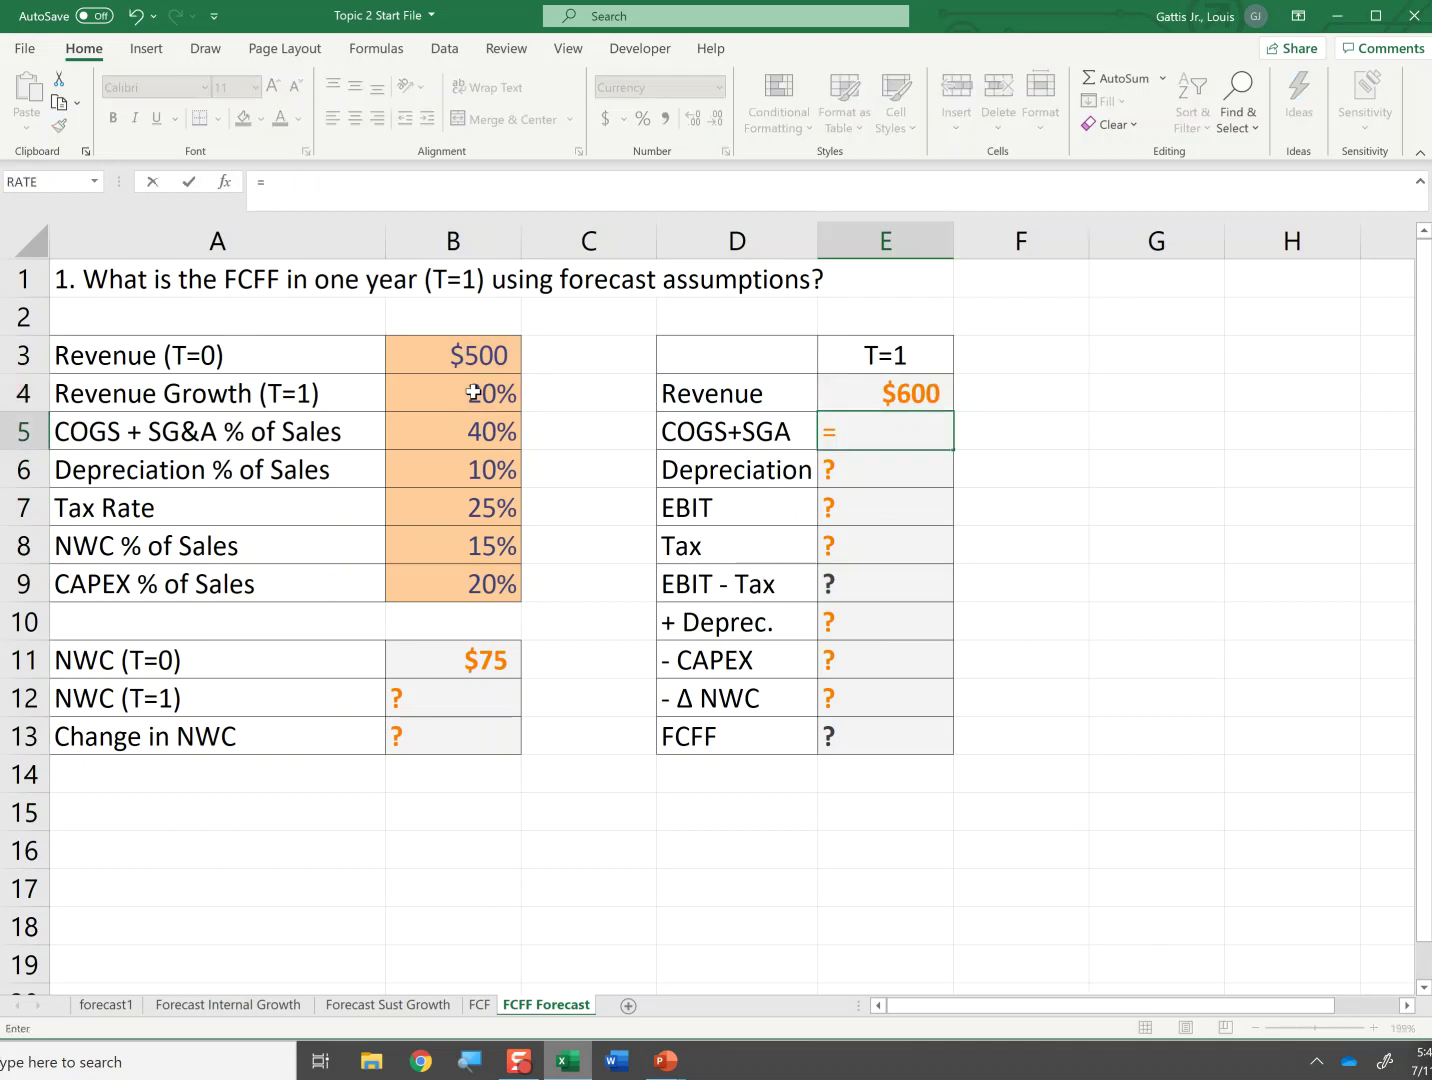
key("Left")
key("Left")
key("Left")
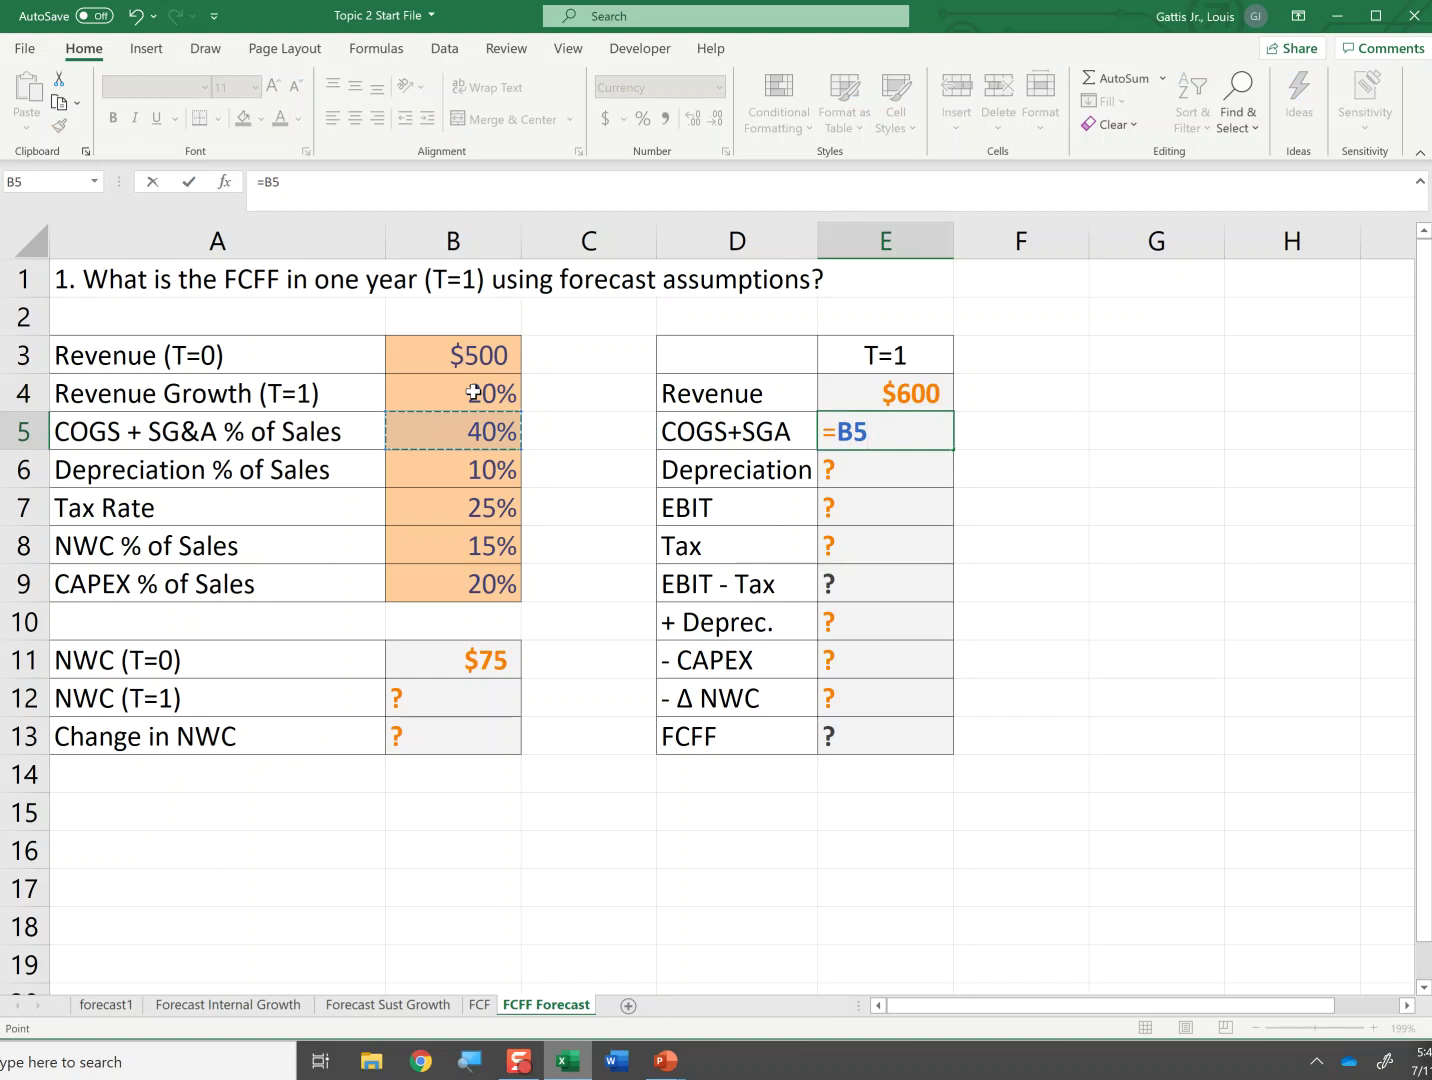
type("*E4")
key("Return")
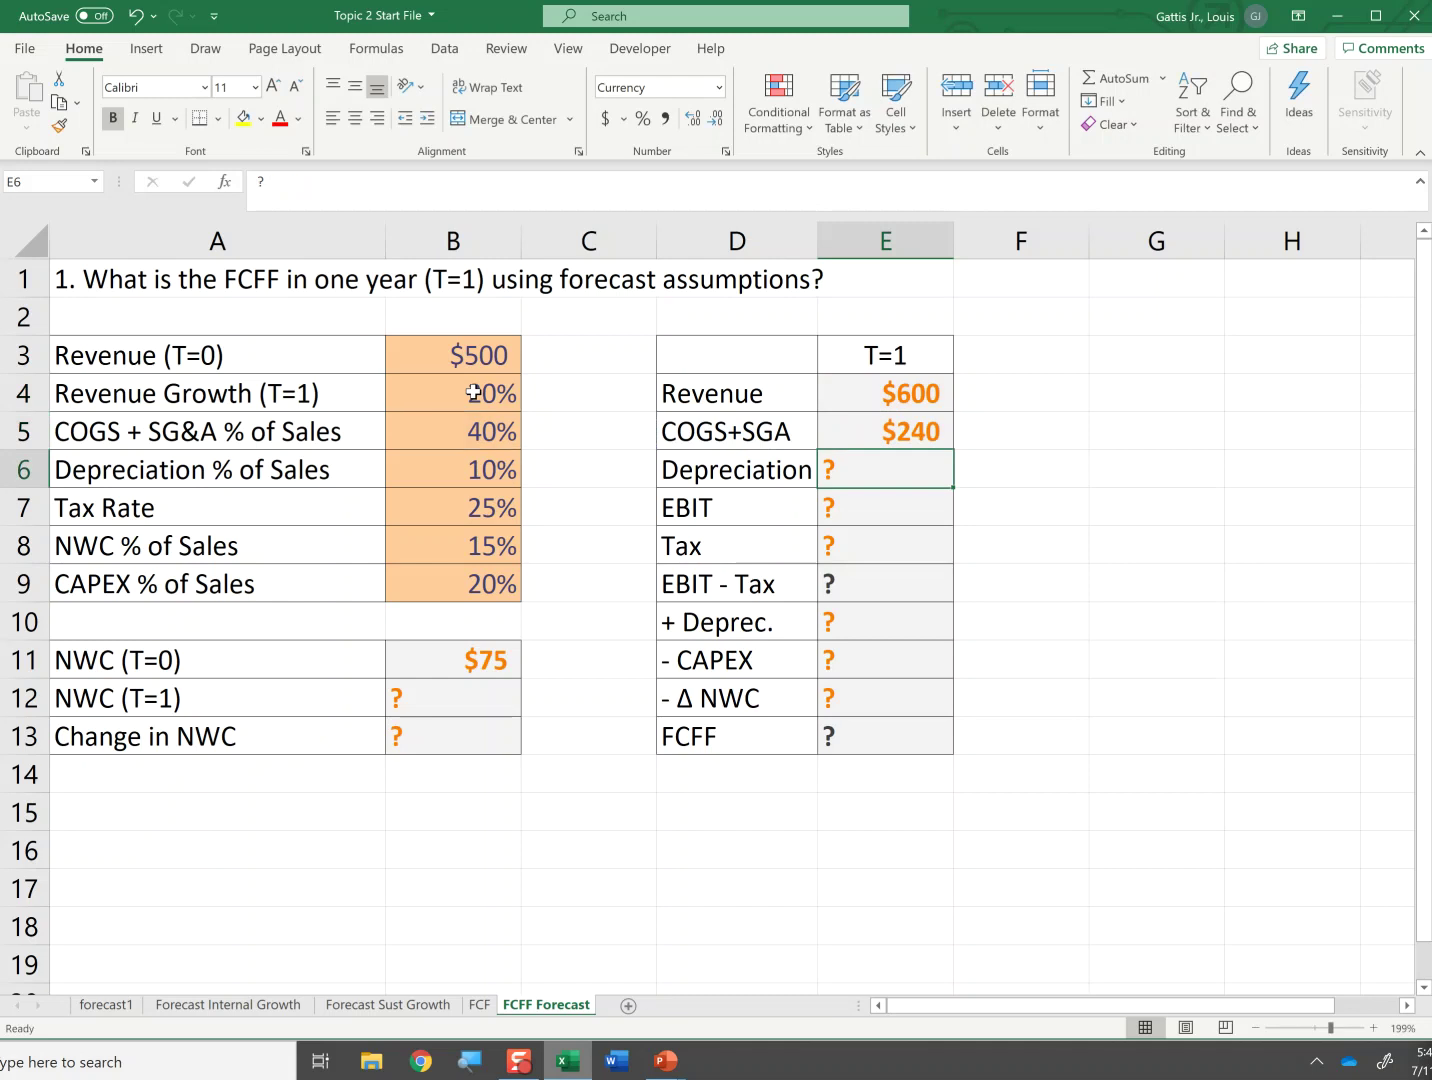
- Calculate T=1 Depreciation in E6 as a percentage of revenue with =B6*E4
type("=")
key("Left")
key("Left")
key("Left")
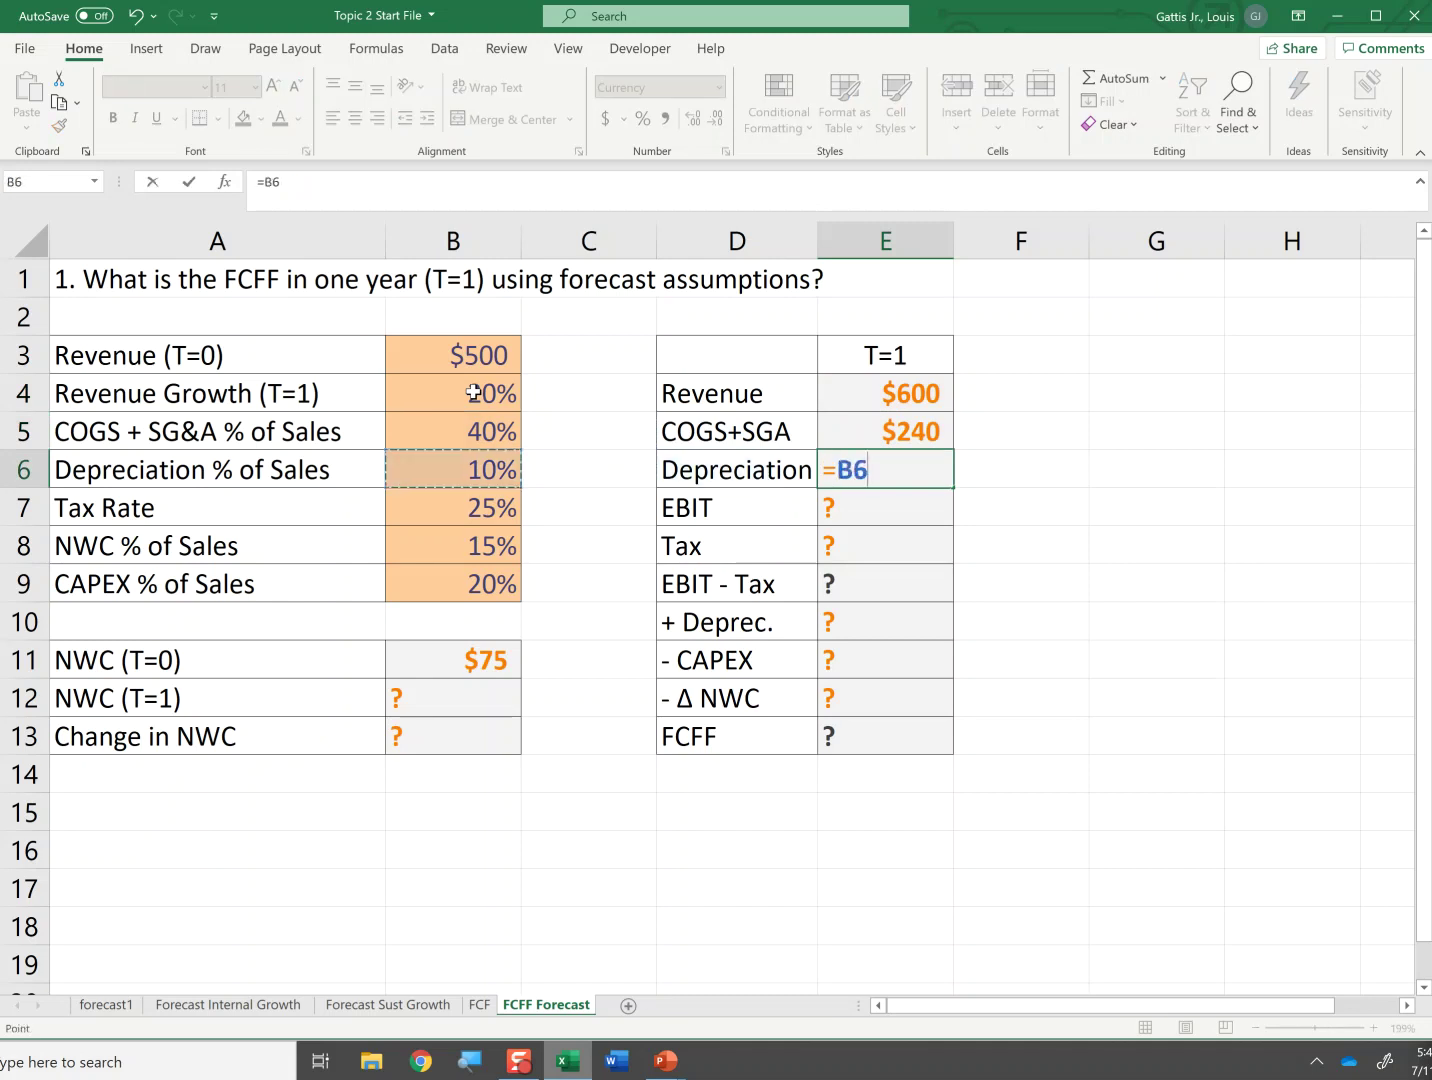
type("*")
key("Up")
key("Up")
key("Return")
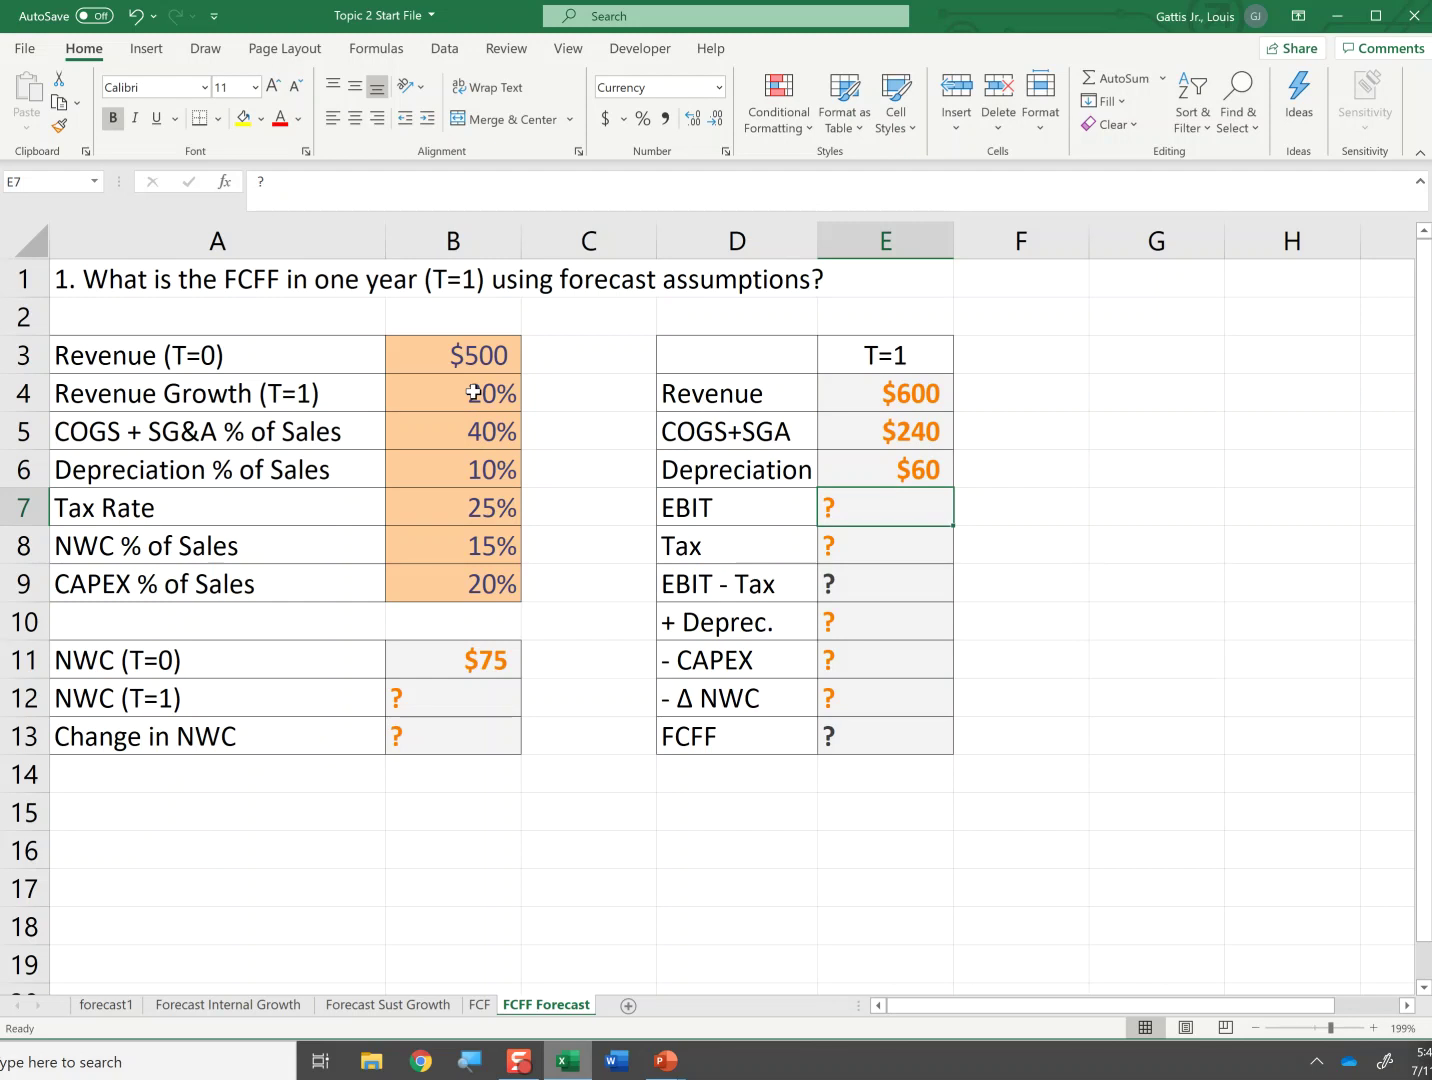
- Calculate T=1 EBIT in E7 by subtracting costs and depreciation from revenue with =E4-E5-E6
type("=")
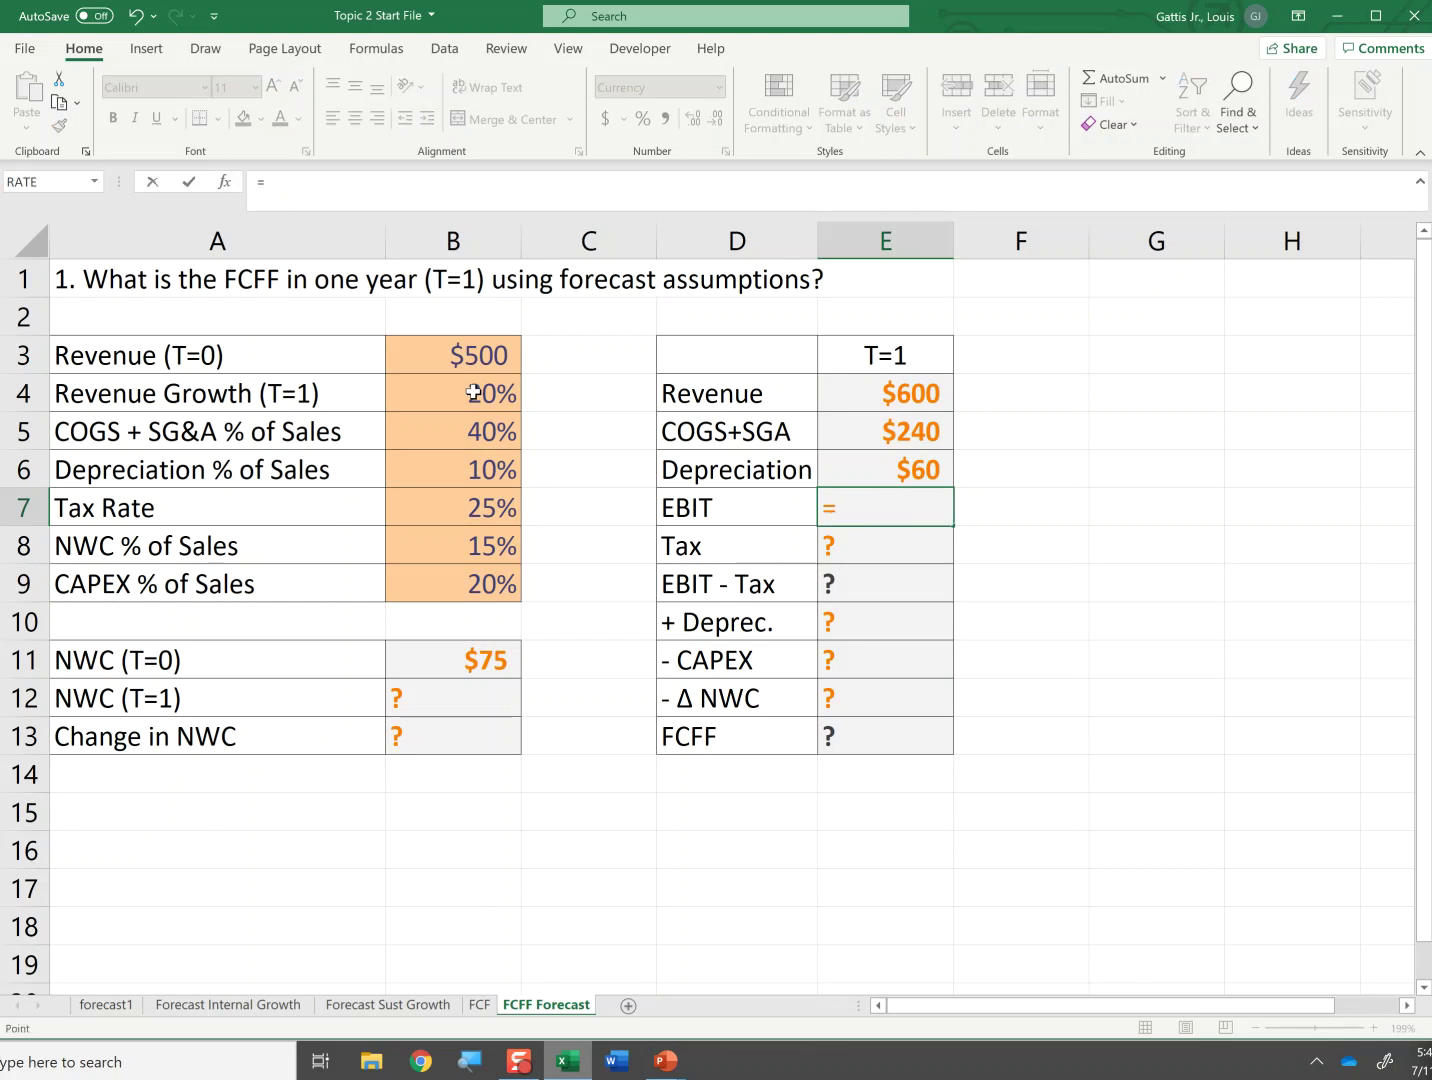
key("Up")
key("Up")
key("Up")
type("-")
key("Up")
key("Up")
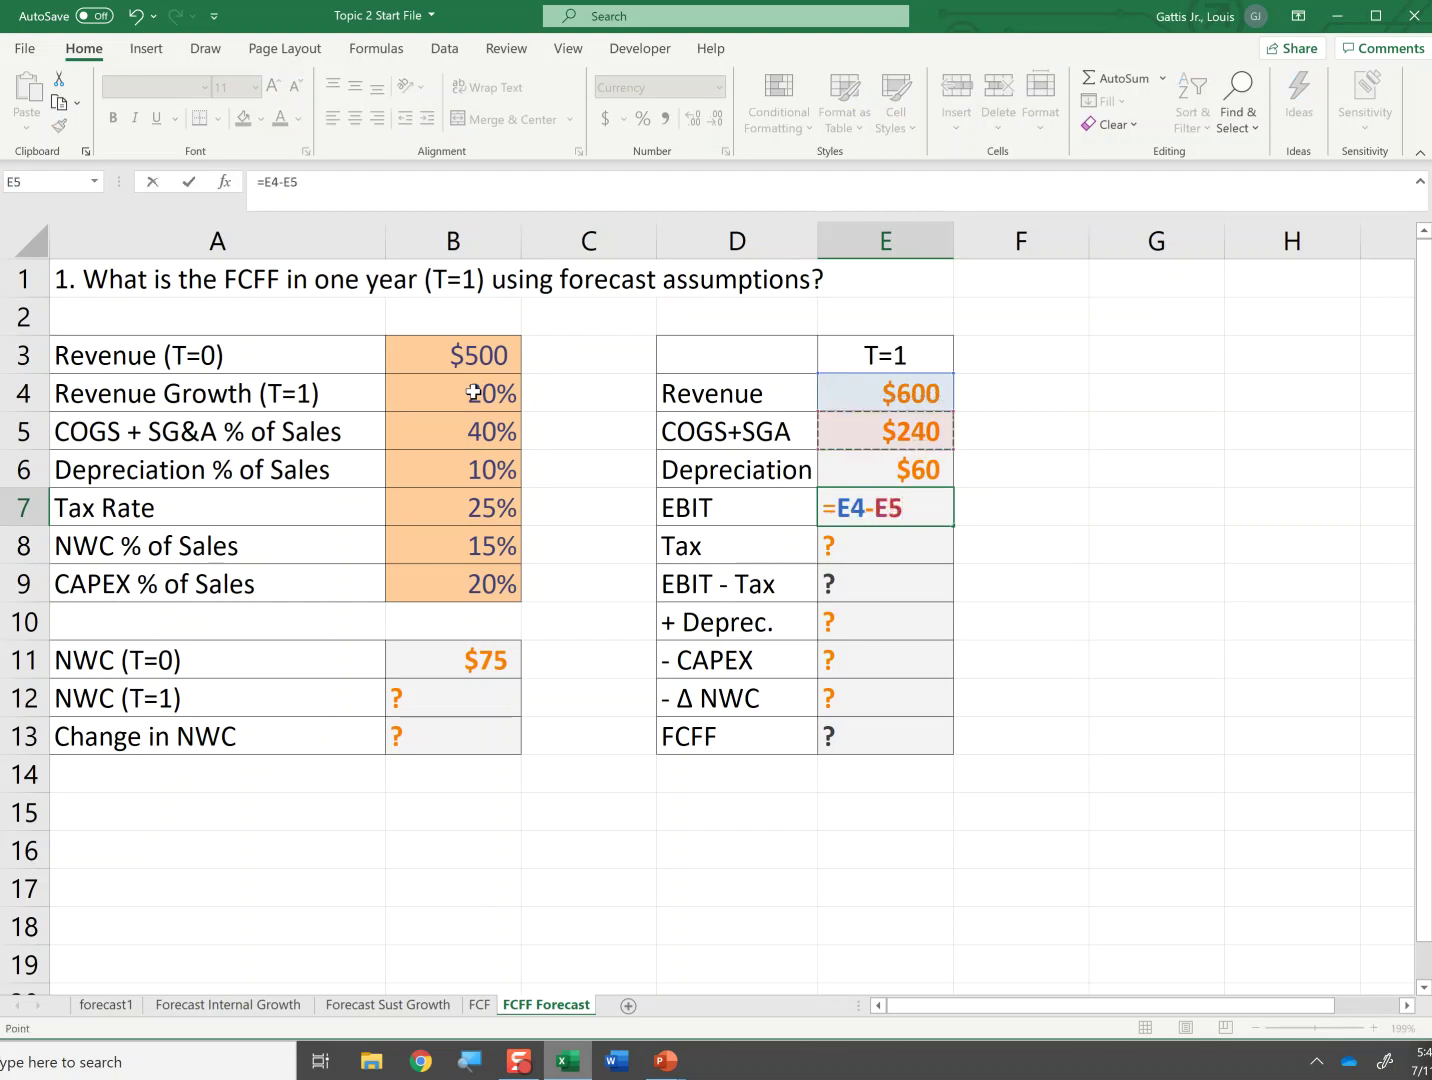
type("-")
key("Up")
key("Return")
key("Up")
key("Down")
- Calculate T=1 Tax in E8 by multiplying EBIT by the tax rate with =E7*B7
type("=")
key("Up")
type("*")
key("Left")
key("Left")
key("Left")
key("Up")
key("Return")
- Calculate EBIT - Tax in E9 with =E7-E8 and review the formula's references
type("=")
key("Up")
key("Up")
type("-")
key("Up")
key("Return")
key("Up")
key("F2")
key("Escape")
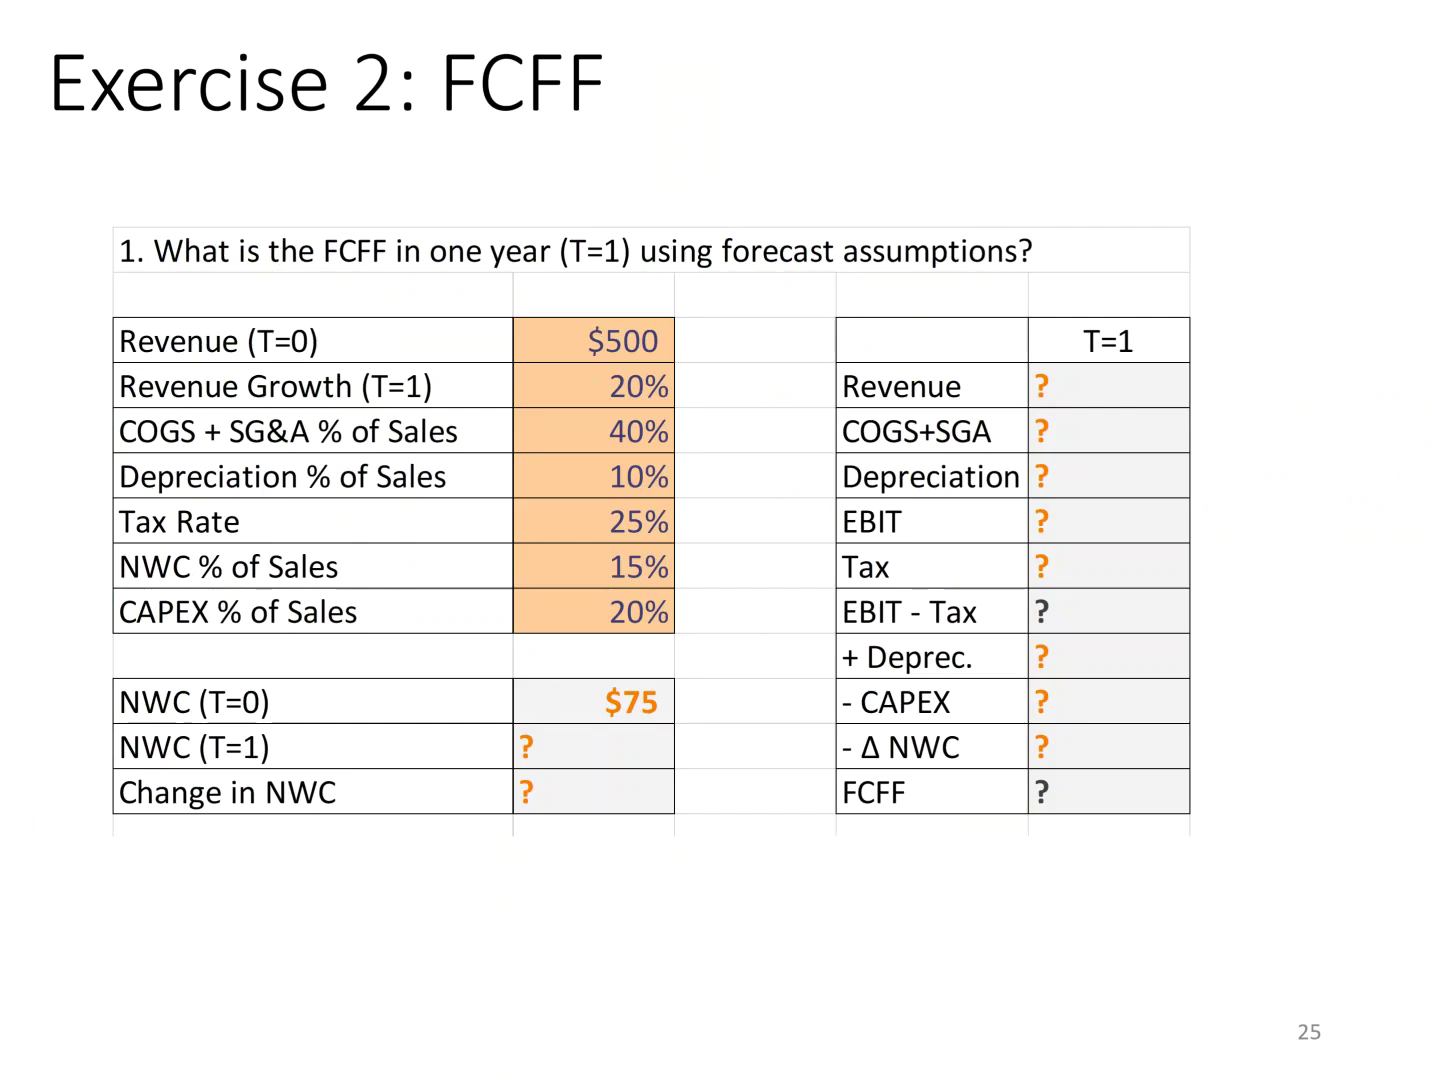
- Advance the PowerPoint slide, return to Excel and link + Deprec. in E10 to the depreciation amount with +E6
key("Right")
key("alt+Tab")
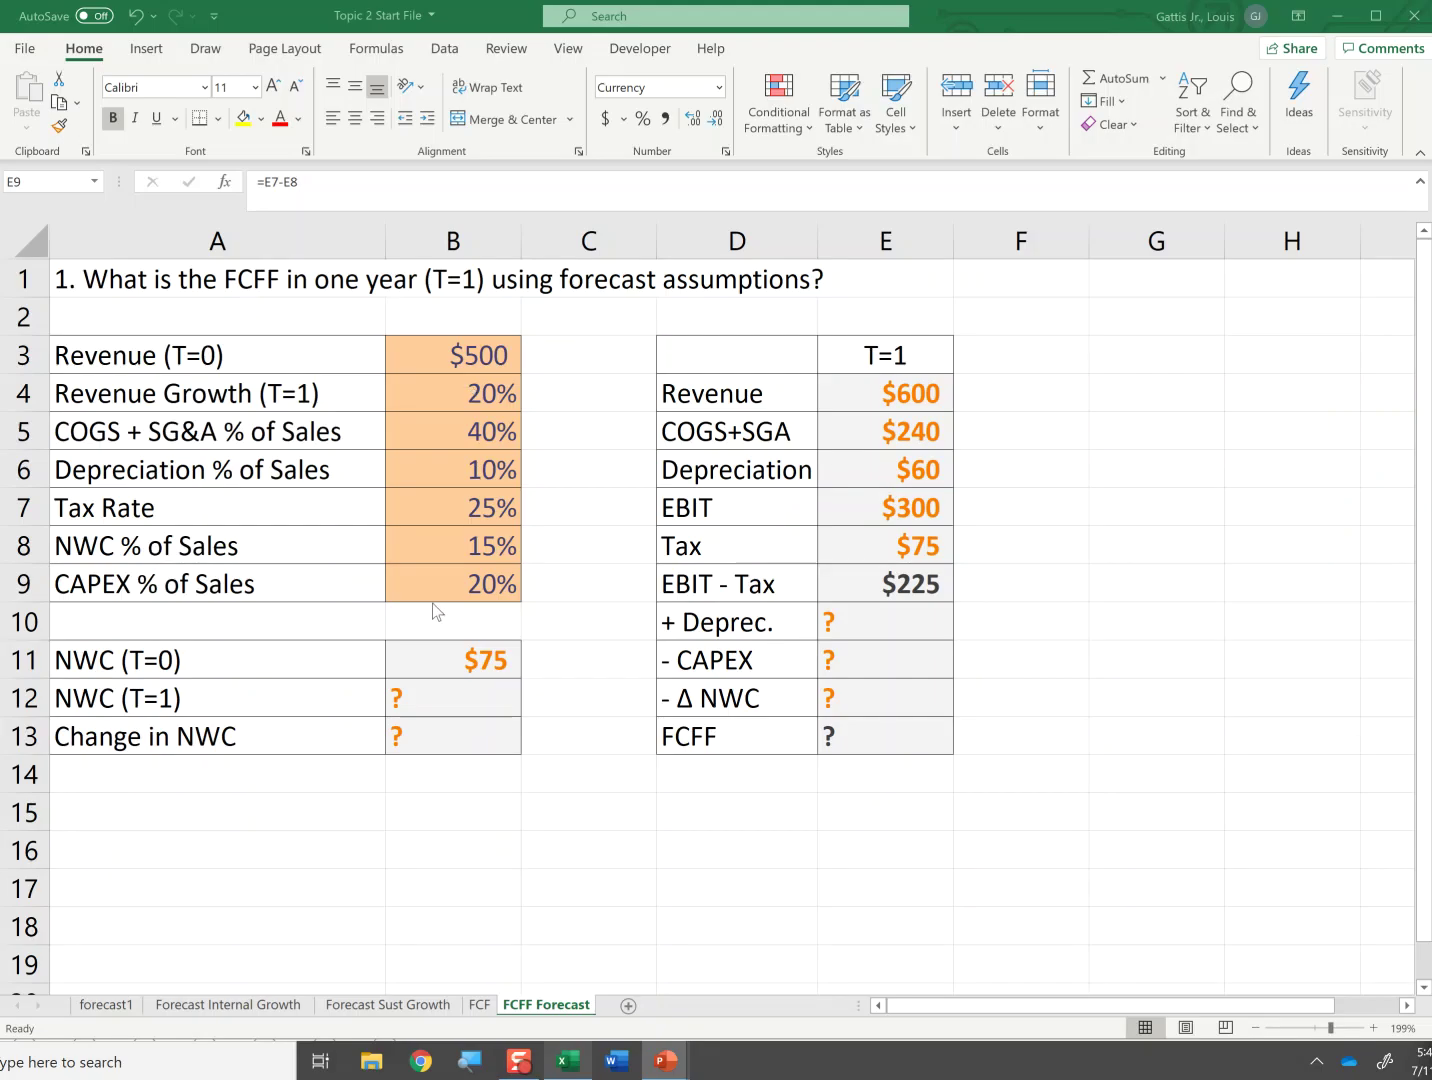
left_click(897, 625)
type("+")
key("Up")
key("Up")
key("Up")
key("Up")
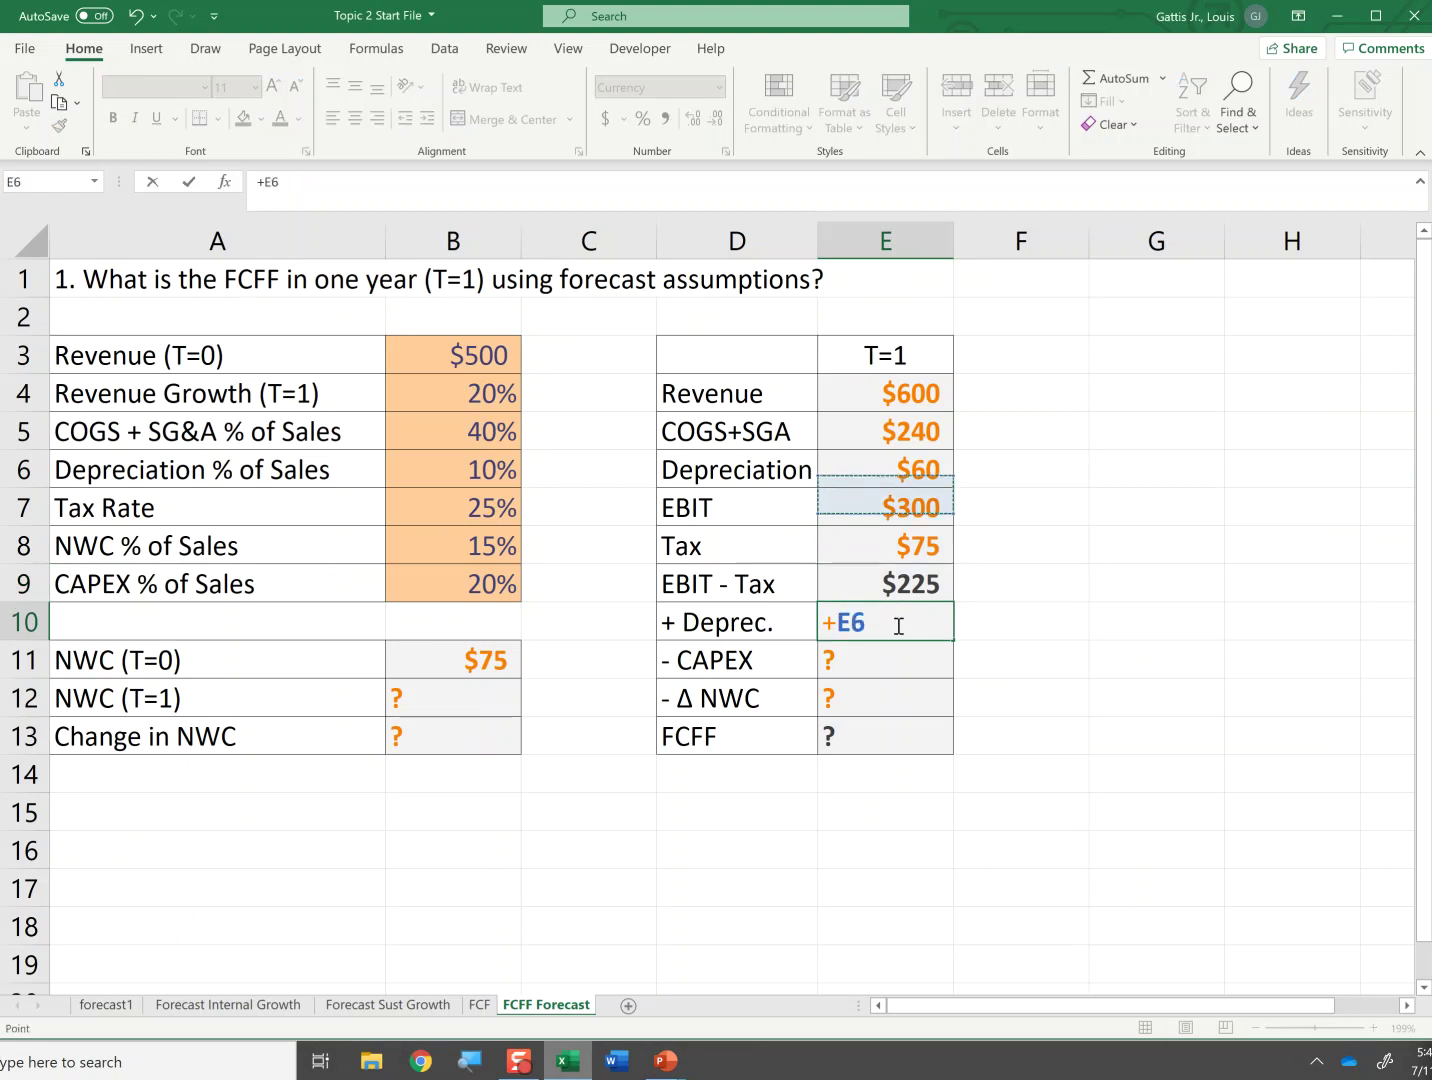
key("Return")
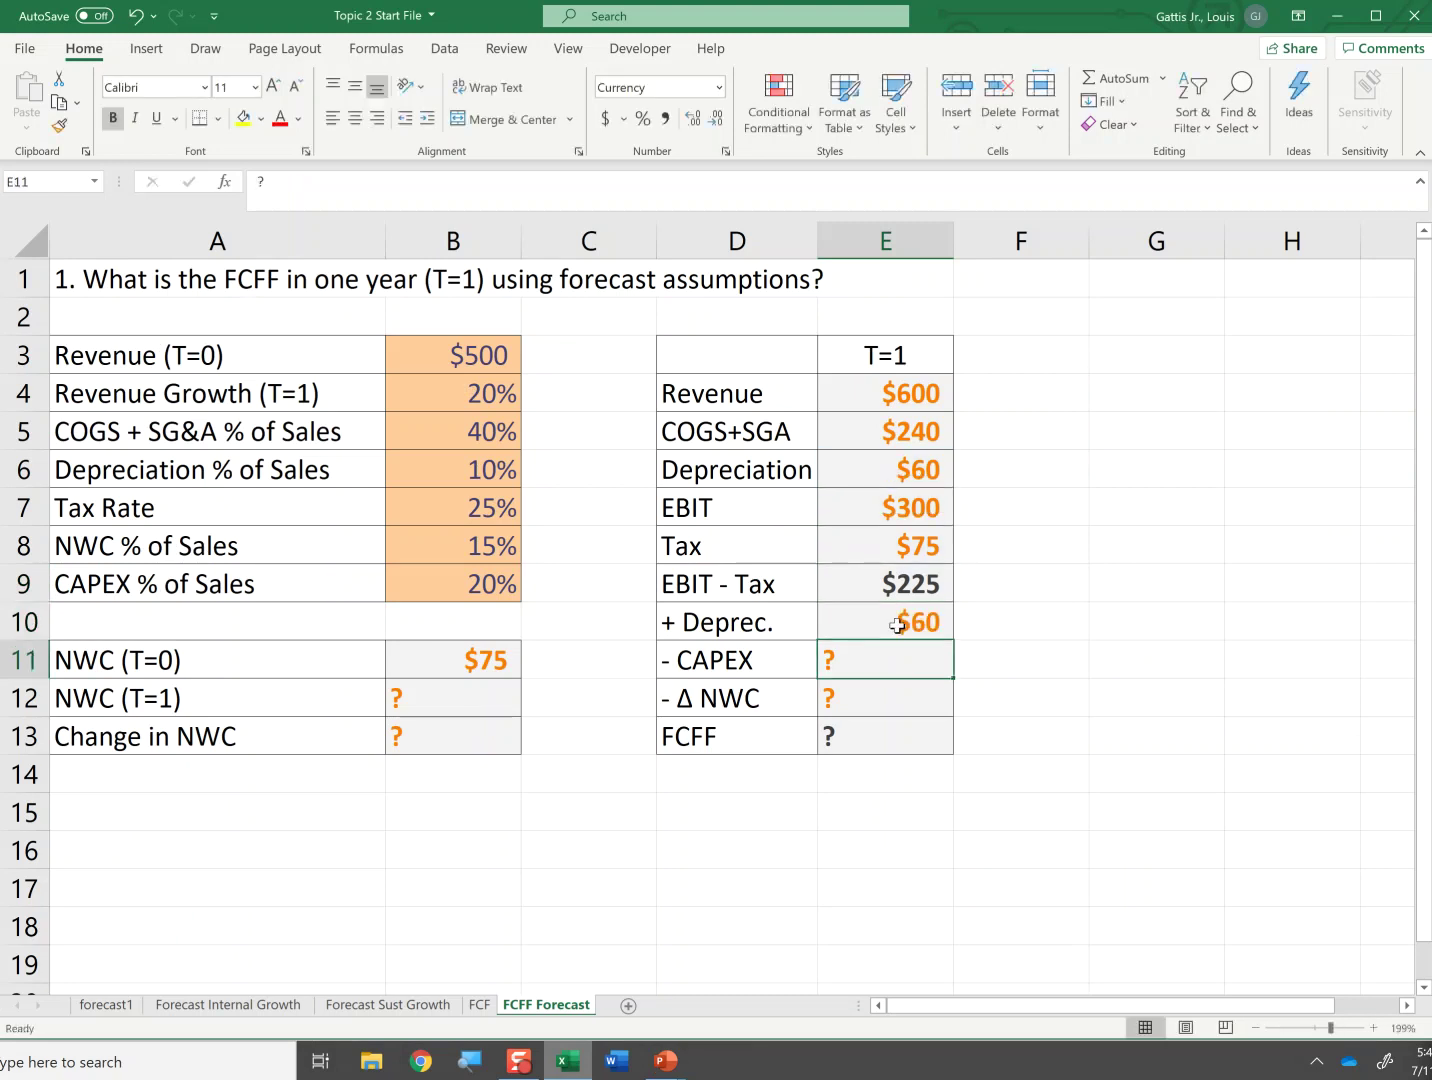
- Examine the CAPEX % of Sales assumption in B9 needed for the - CAPEX line in E11
key("Left")
key("Left")
key("Left")
key("Up")
key("Up")
key("Up")
key("Left")
key("Down")
key("Right")
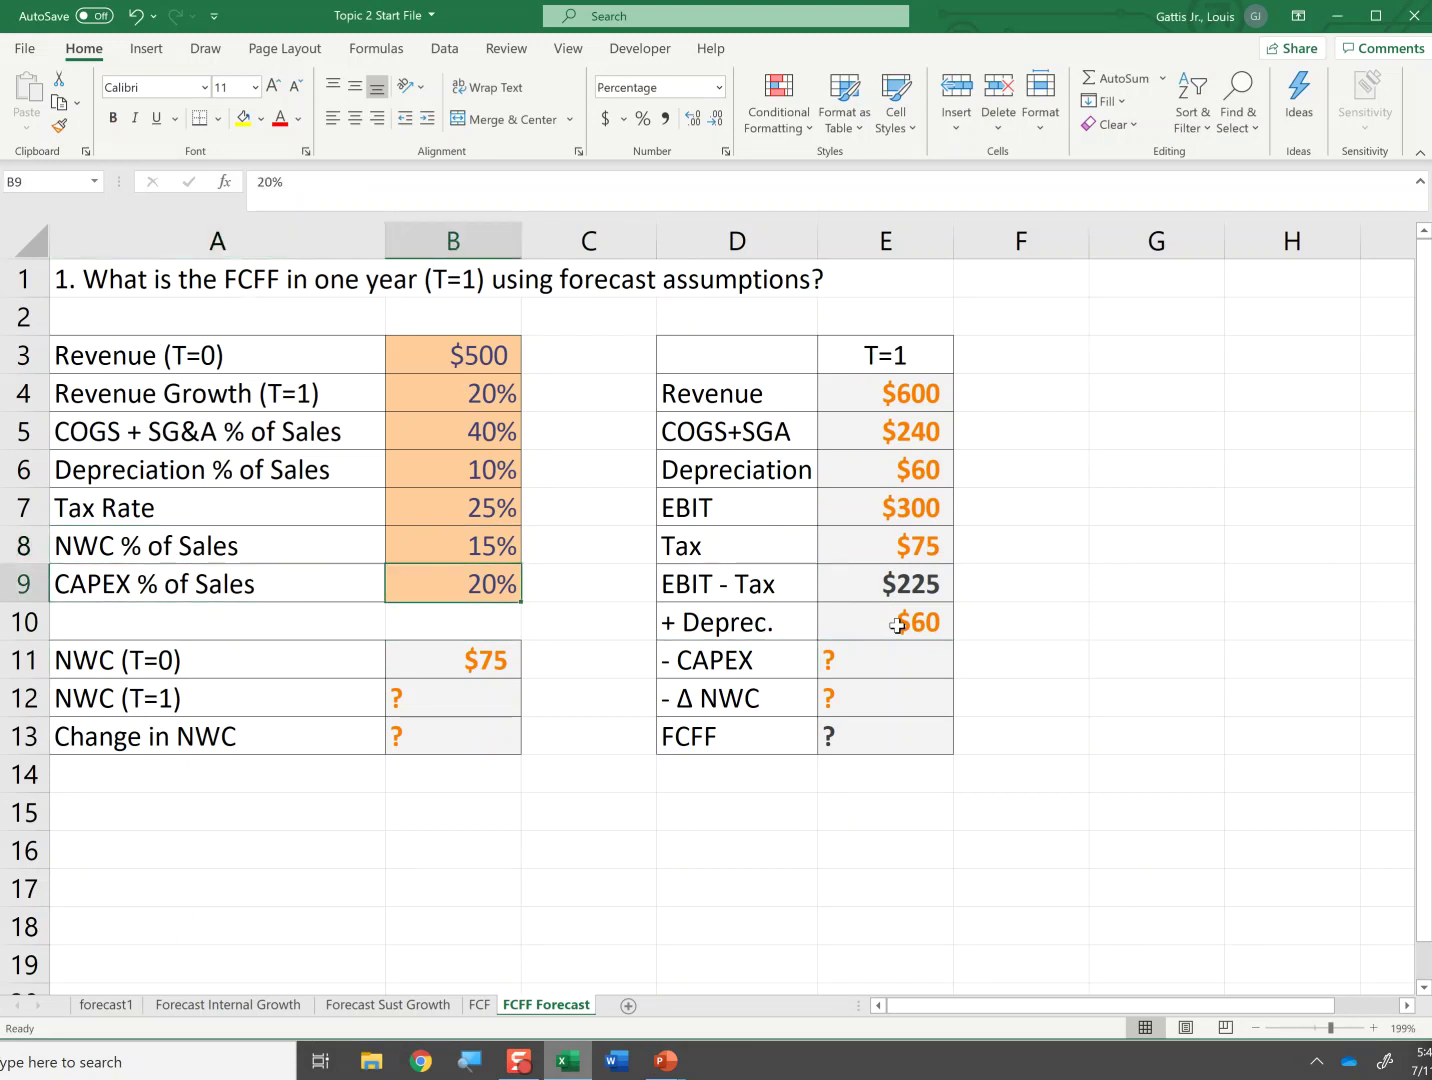
key("Right")
key("Right")
key("Down")
key("Down")
key("Right")
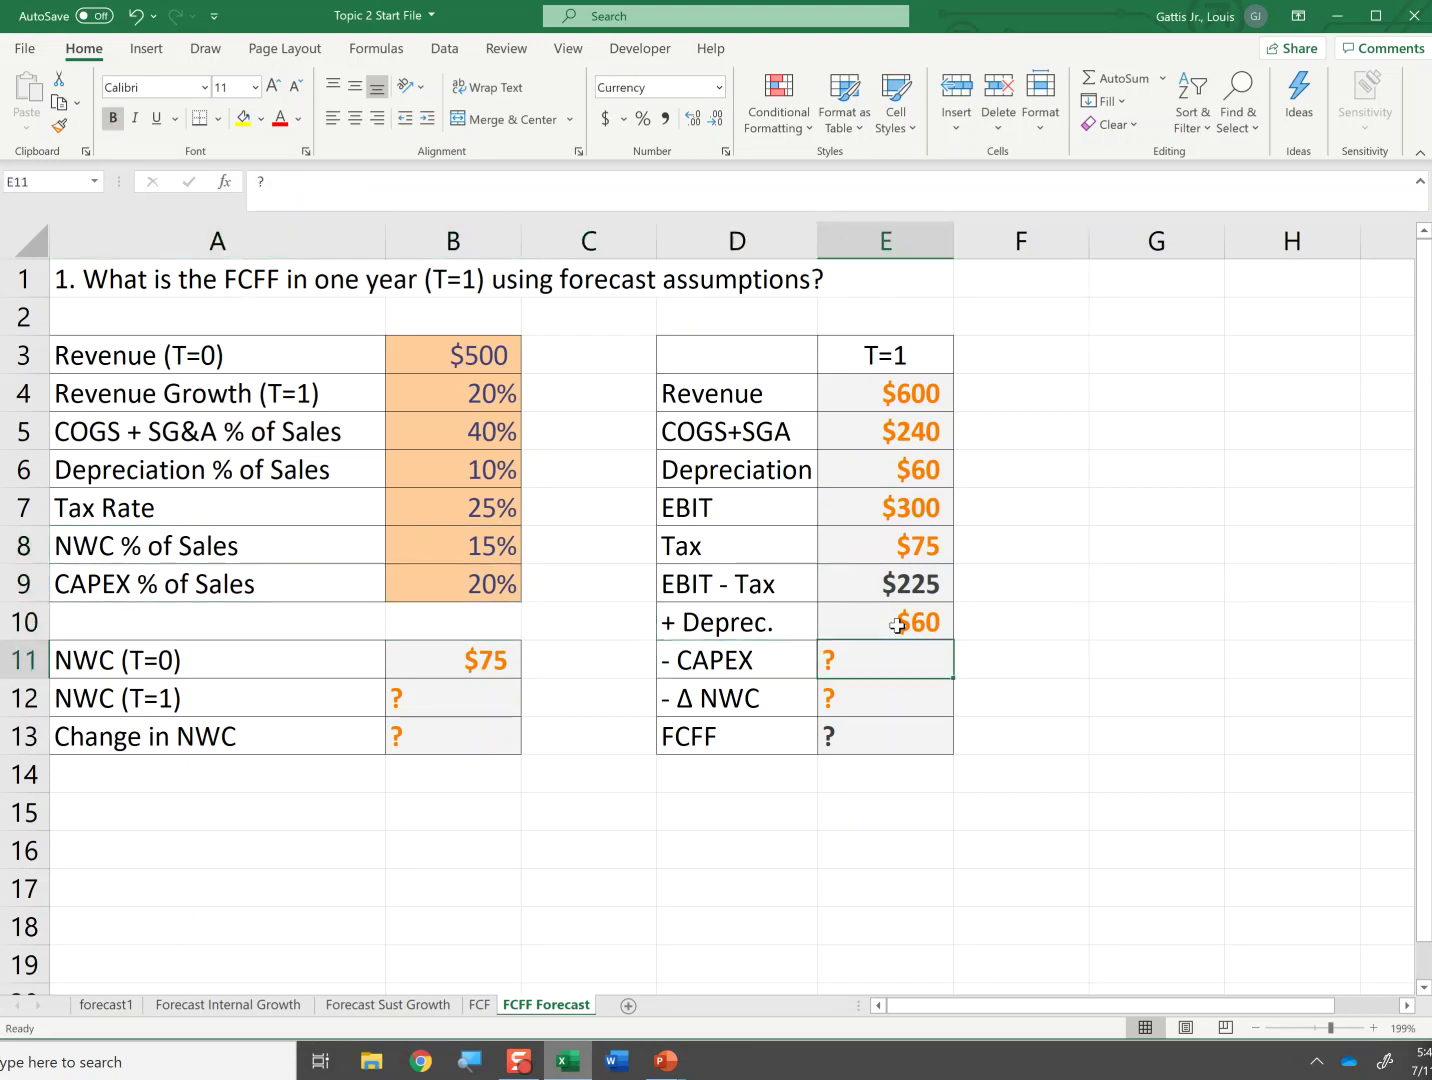
- Calculate - CAPEX in E11 as a negative percentage of T=1 revenue with =-B9*E4
type("=")
key("Escape")
type("-")
key("Left")
key("Up")
key("Up")
key("Left")
key("Left")
key("Left")
key("Right")
type("*")
key("Up")
key("Up")
key("Up")
key("Up")
key("Up")
key("Up")
key("Up")
key("ctrl+Return")
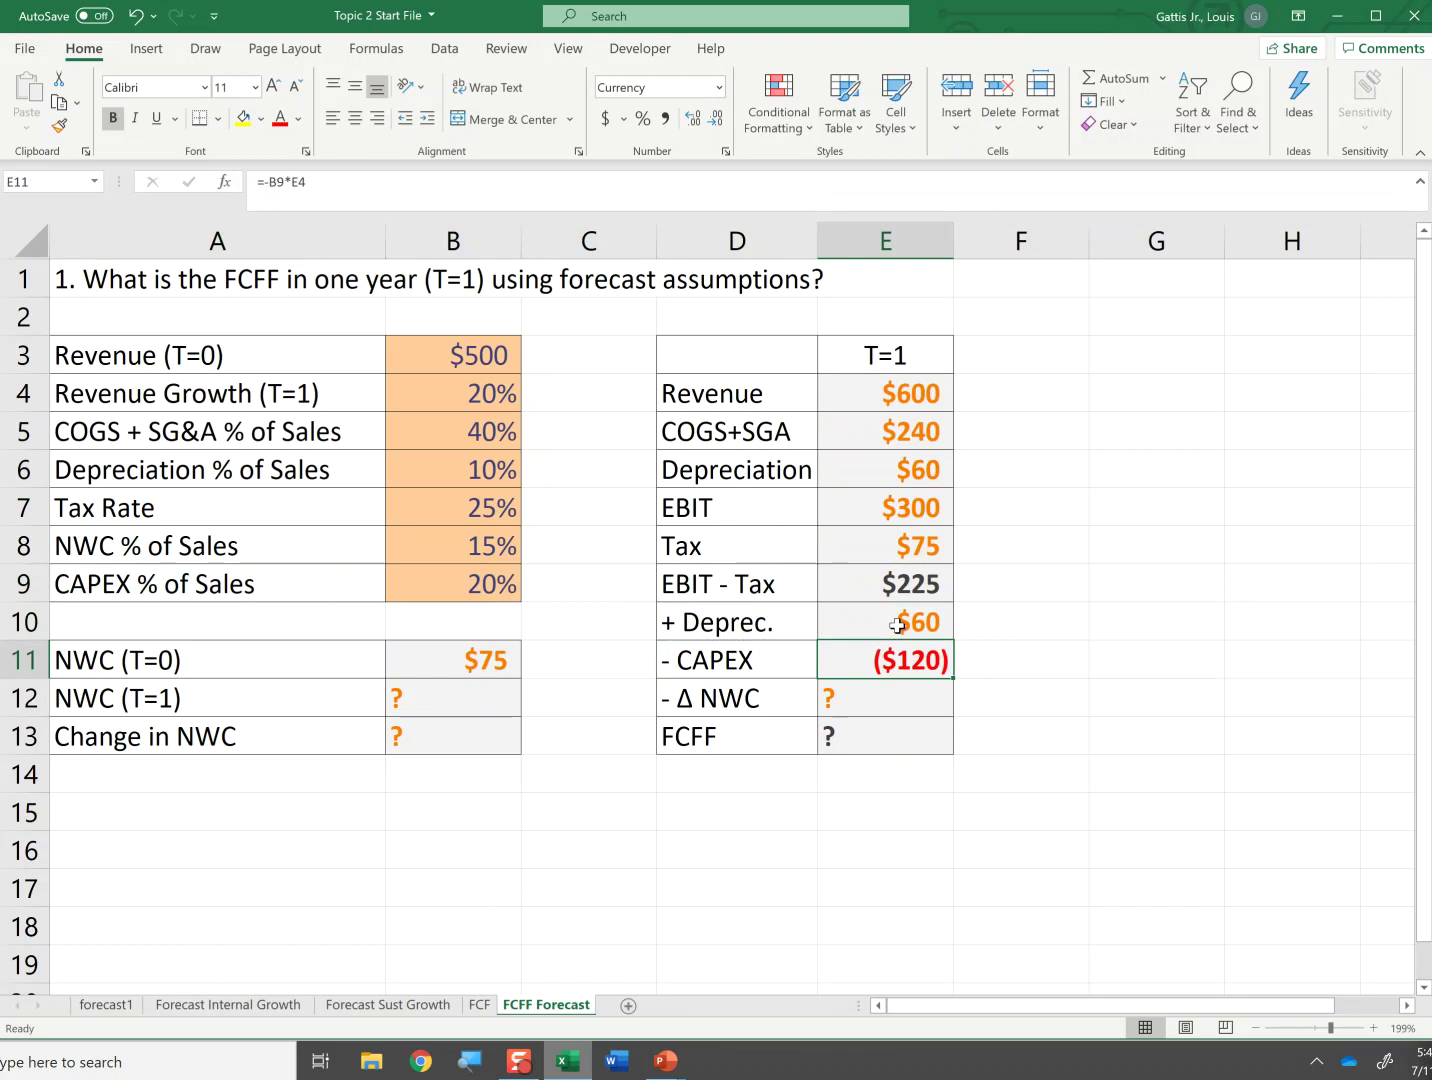
- Review the NWC (T=0) formula in B11 and the assumption cells it references
key("Down")
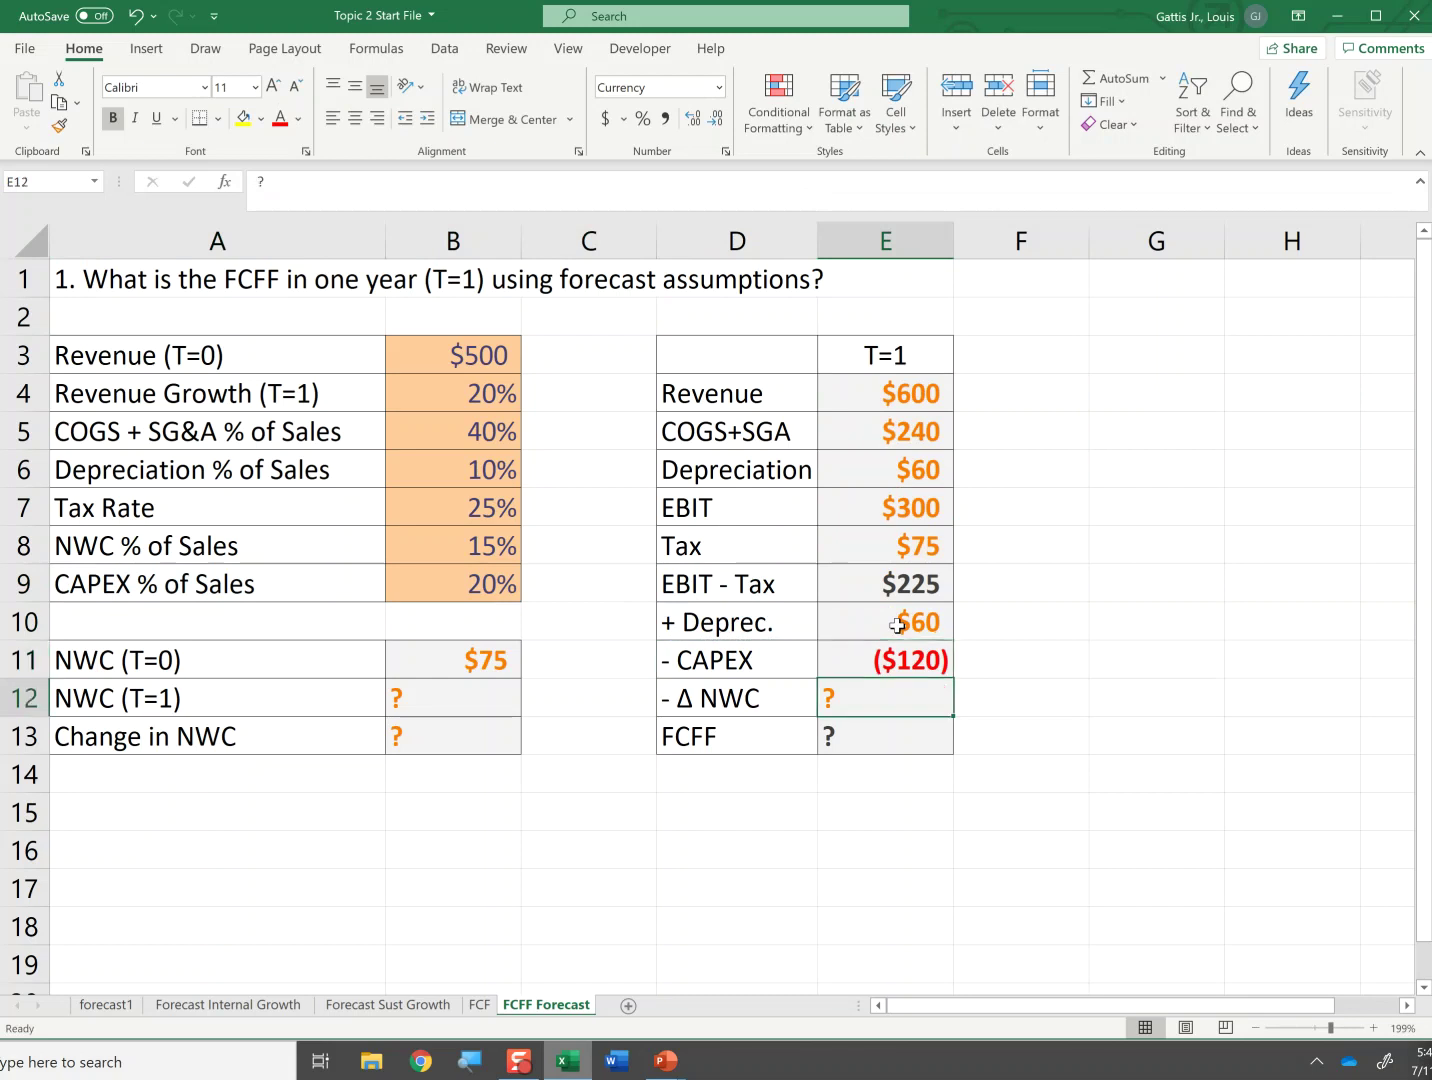
key("Left")
key("Left")
key("Left")
key("Up")
type("=B3*B8")
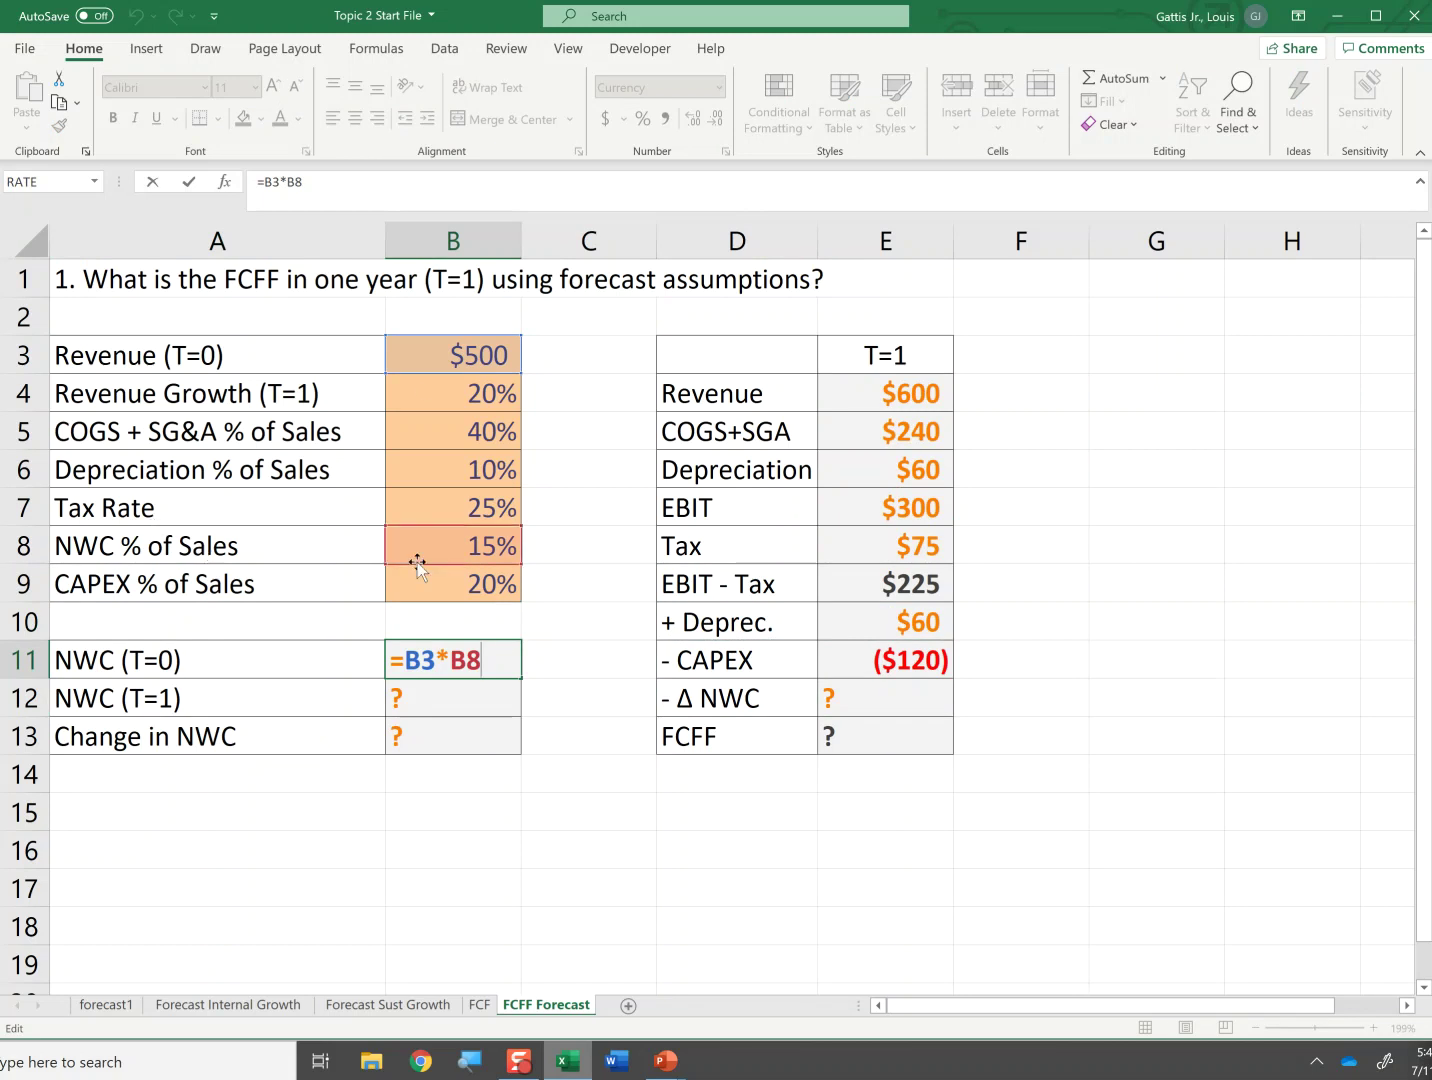
key("ctrl+Return")
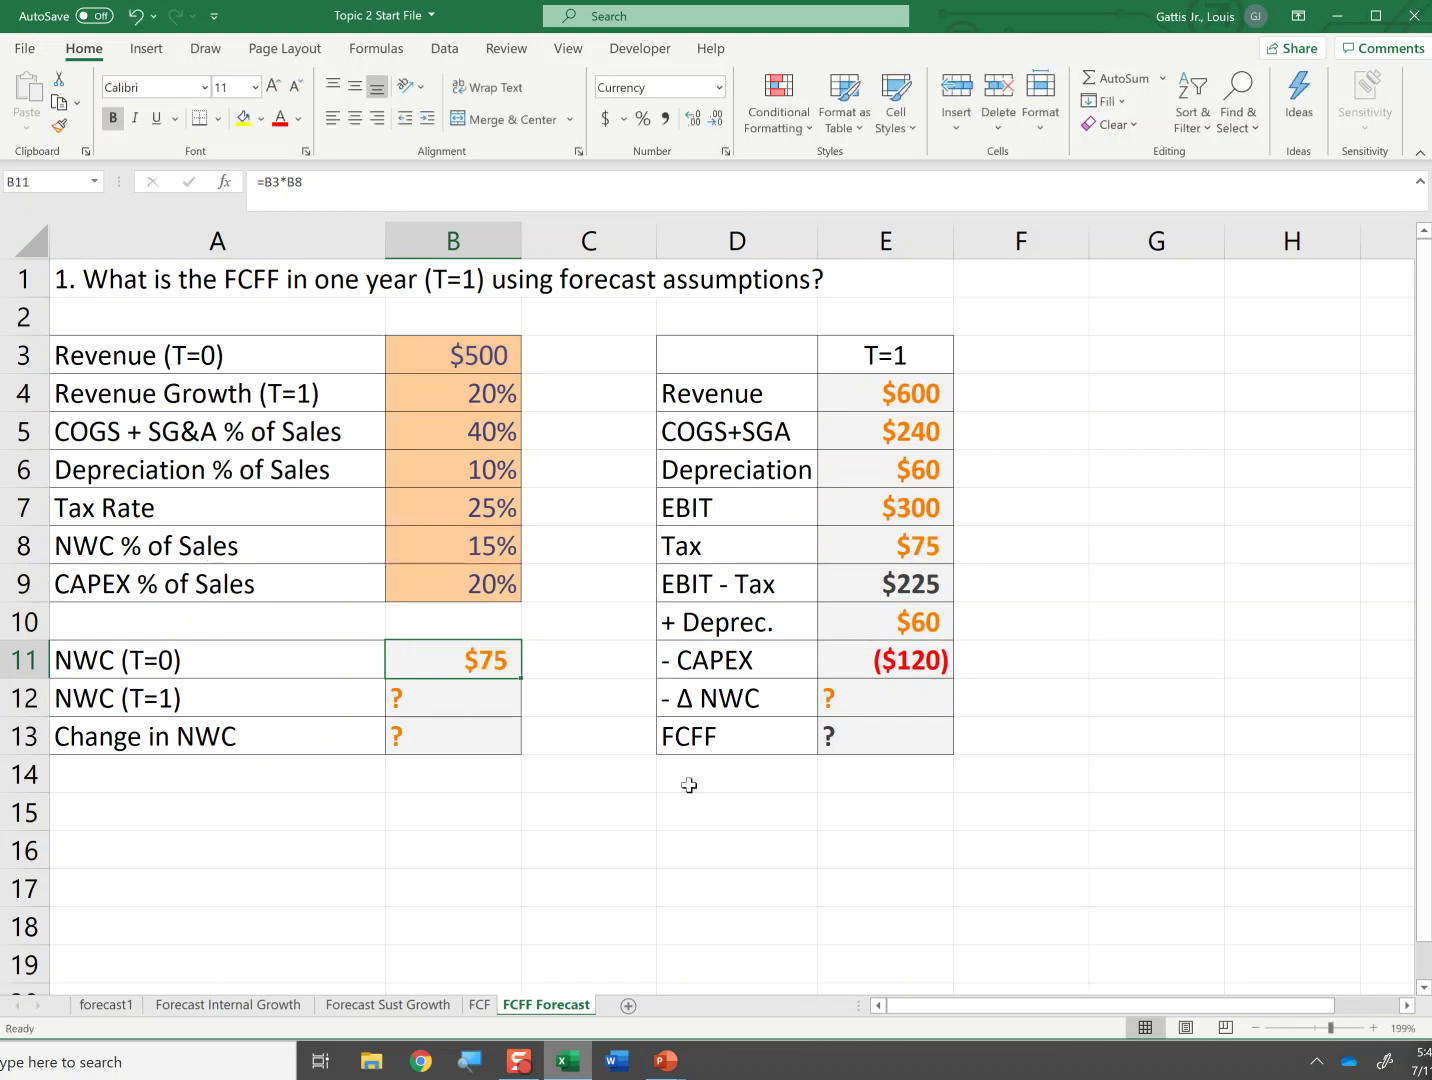
- Calculate NWC (T=1) in B12 as NWC % of Sales times T=1 revenue with =B8*E4
key("Down")
type("=")
key("Up")
key("Up")
key("Up")
key("Up")
type("*")
left_click(912, 398)
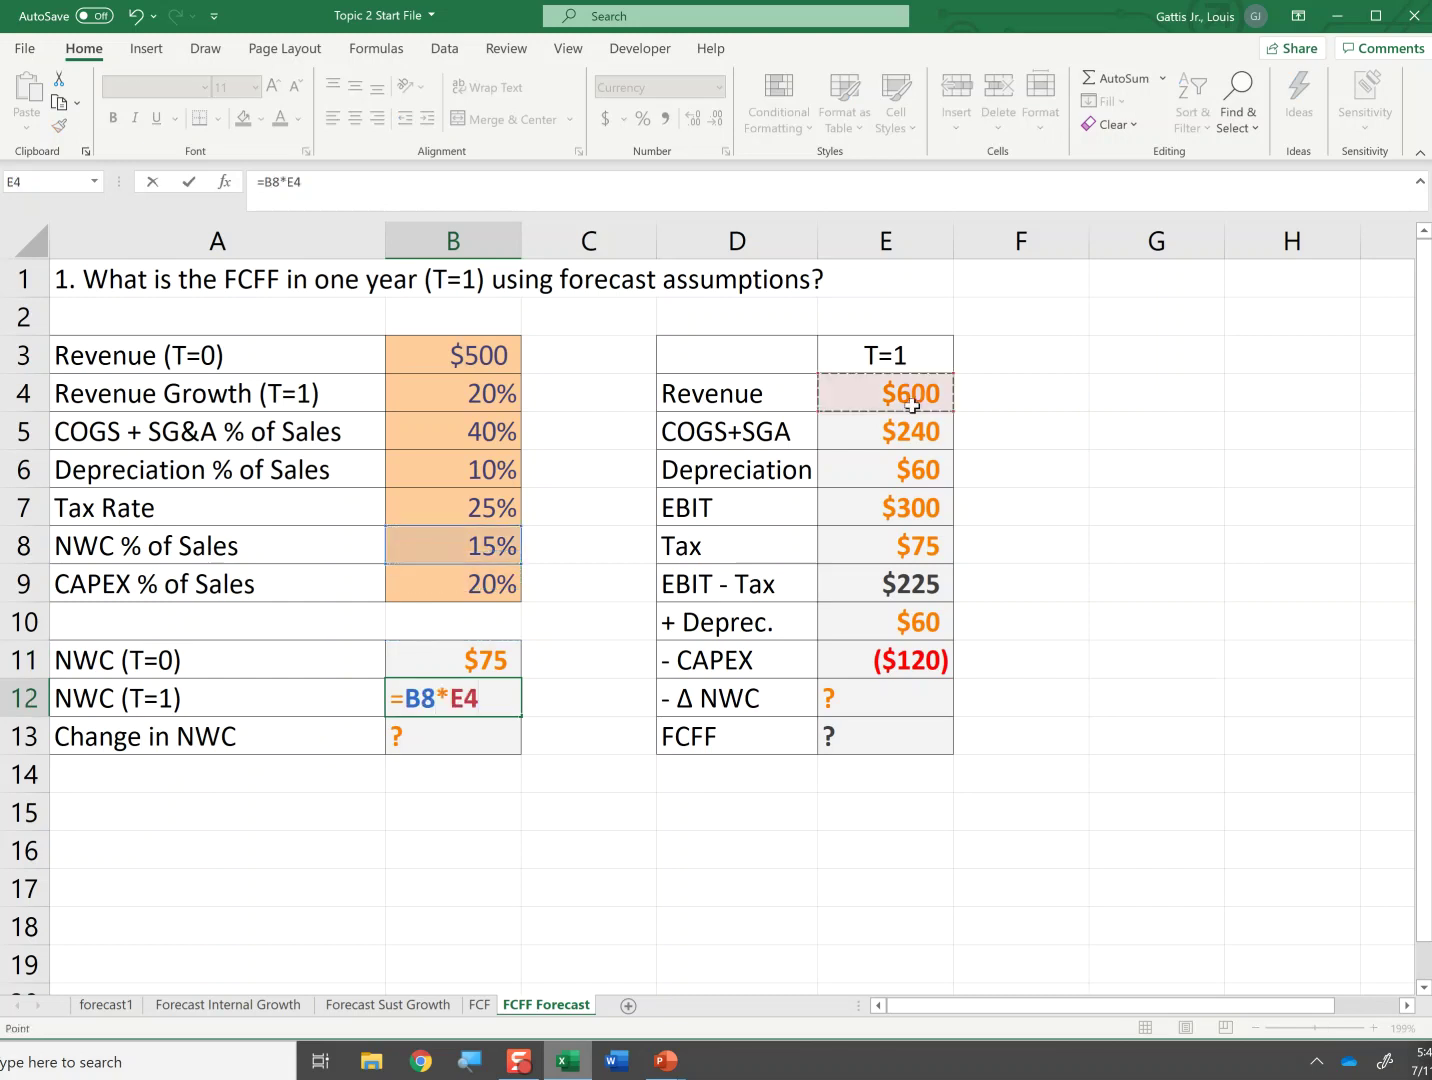
key("Return")
- Calculate Change in NWC in B13 with =B12-B11 and review the formula's references
type("=")
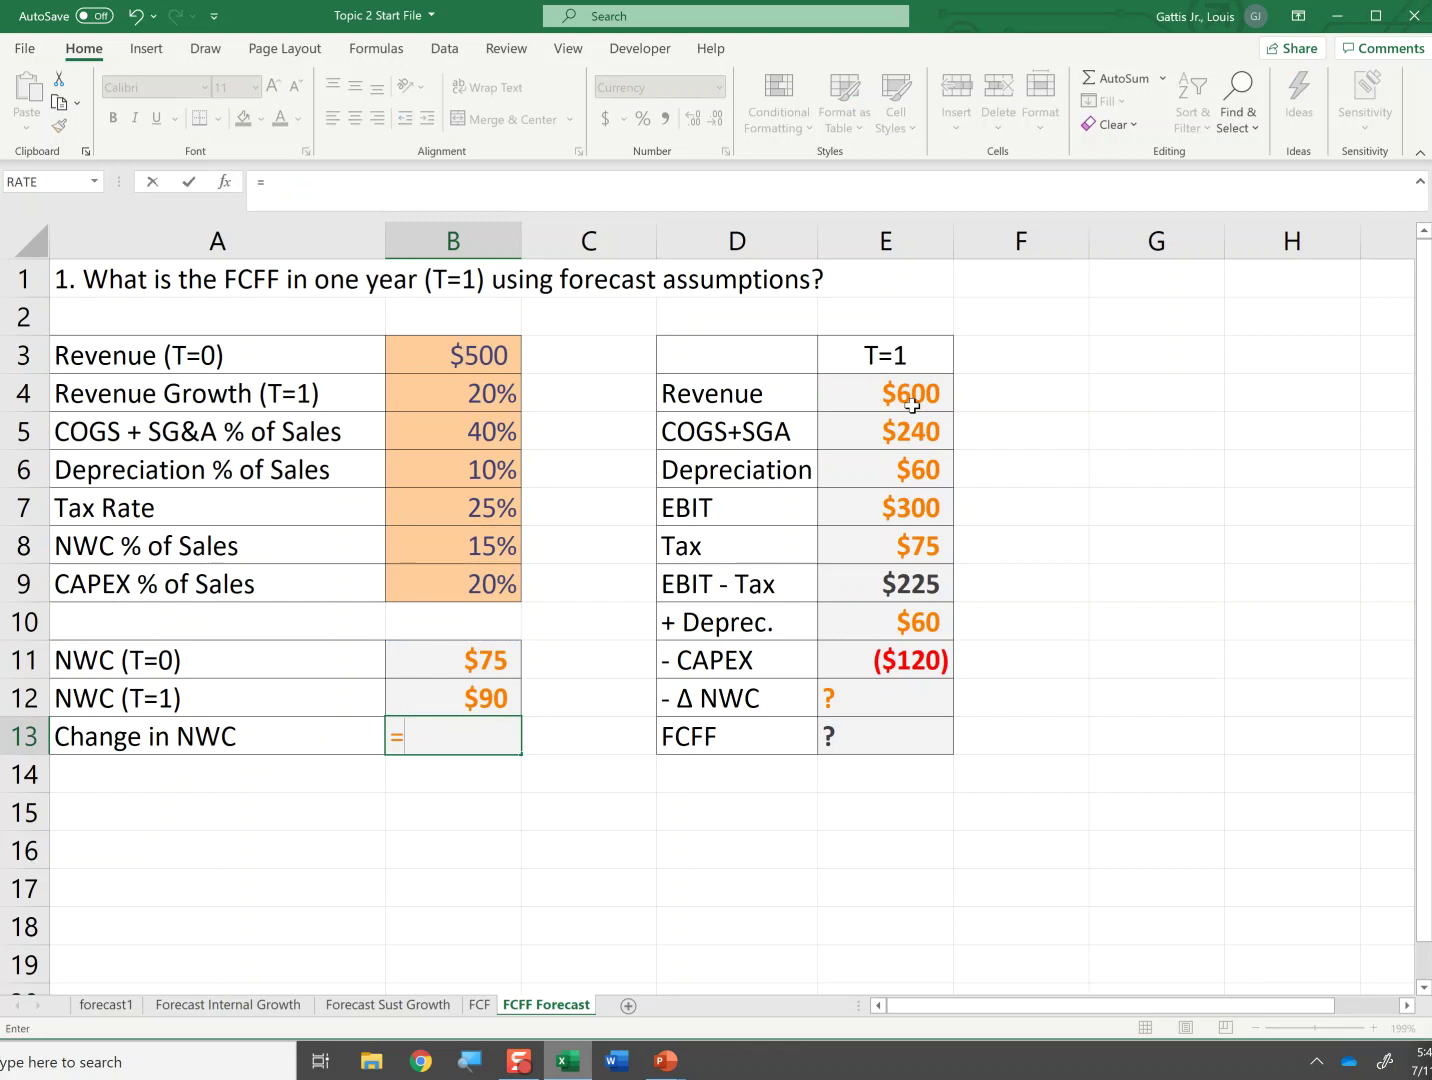
key("Up")
type("-")
key("Up")
key("Up")
key("ctrl+Return")
key("F2")
key("ctrl+Return")
key("F2")
key("ctrl+Return")
- Link - Δ NWC in E12 to the negative of the Change in NWC with =-B13
key("Up")
key("Right")
key("Right")
key("Right")
type("-")
key("Left")
key("Left")
key("Left")
key("Down")
key("Return")
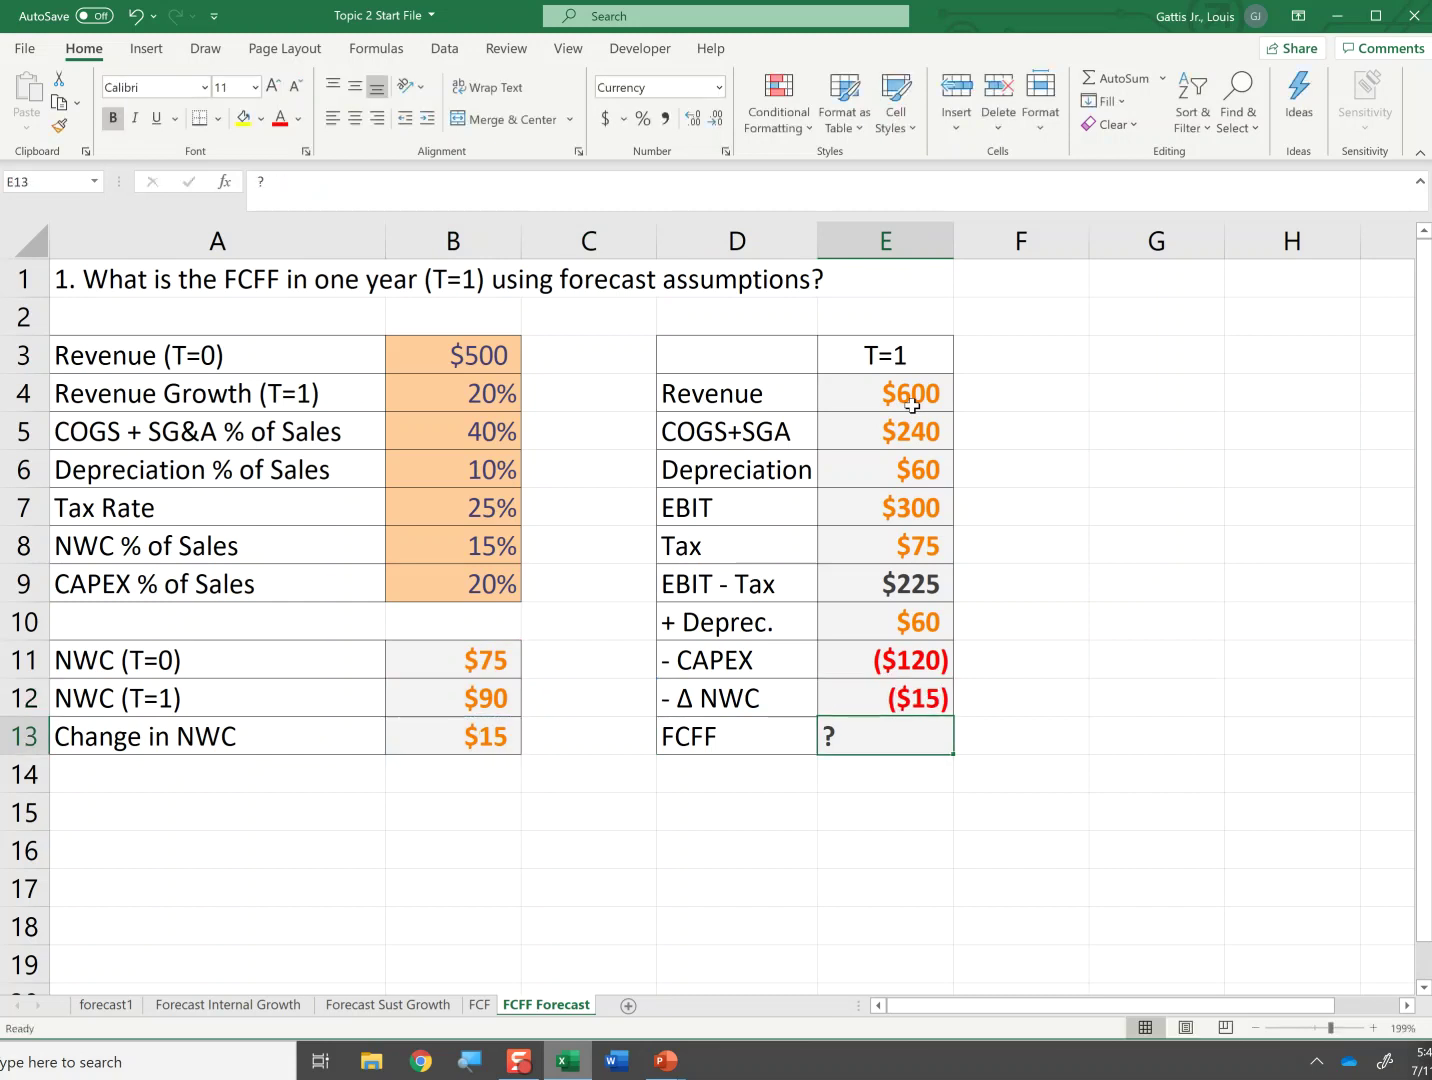
- Calculate FCFF in E13 by summing EBIT - Tax through - Δ NWC with =SUM(E9:E12)
type("=sum(")
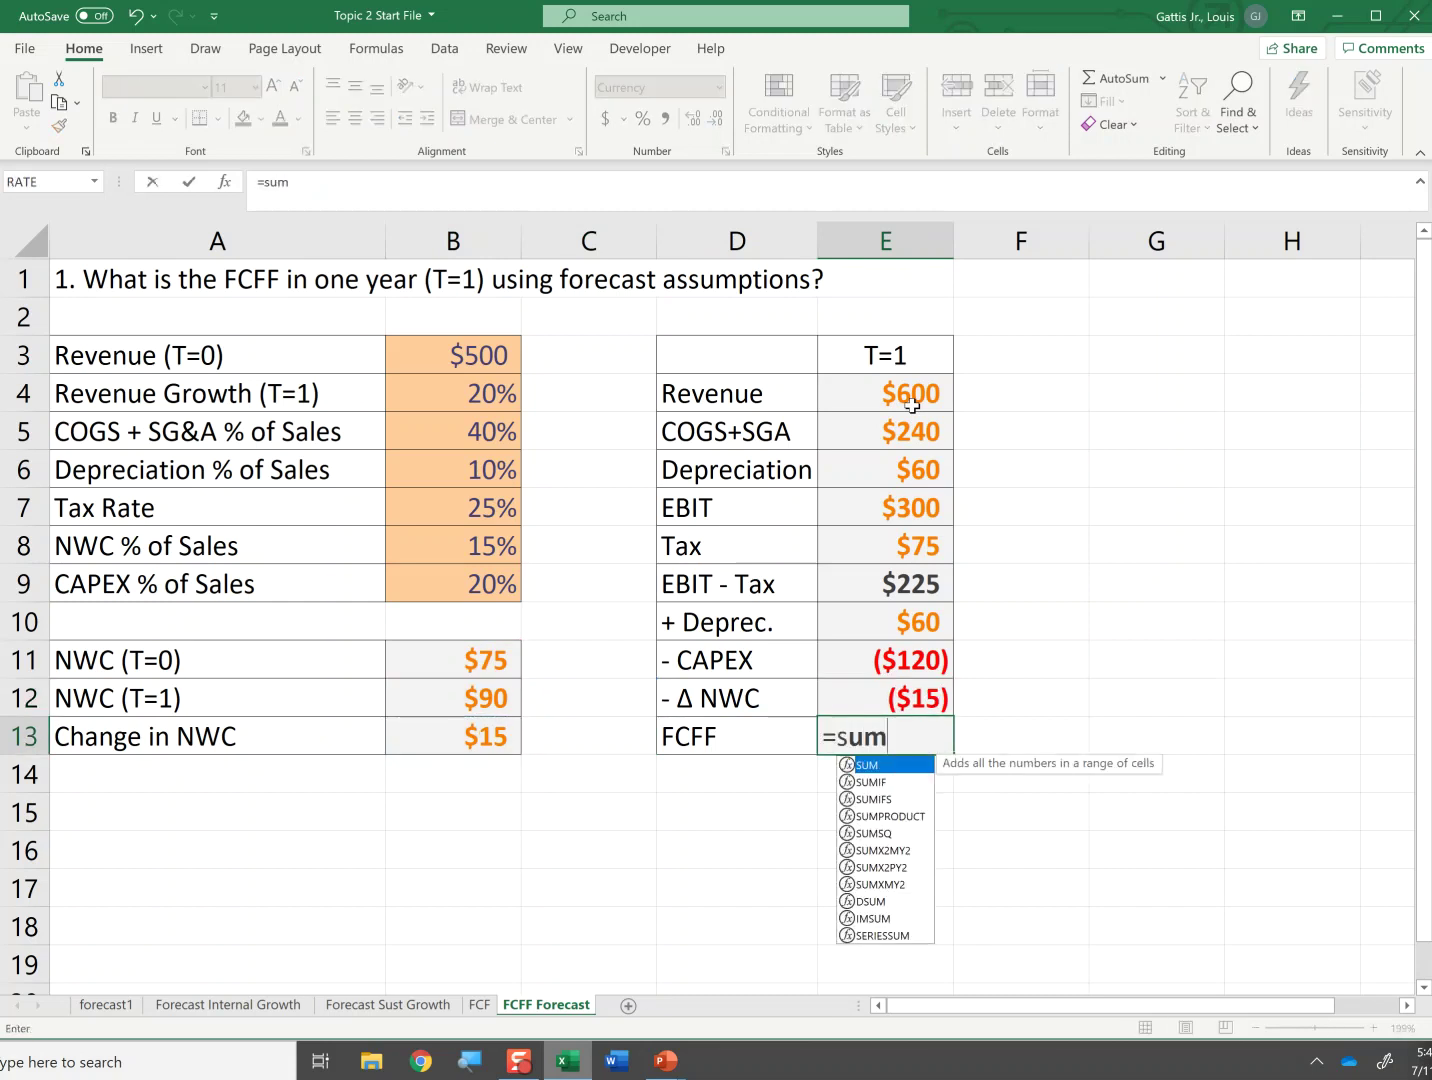
key("Up")
key("Up")
key("Up")
key("Up")
key("shift+Down")
key("shift+Down")
key("shift+Down")
type(")")
key("Return")
key("Up")
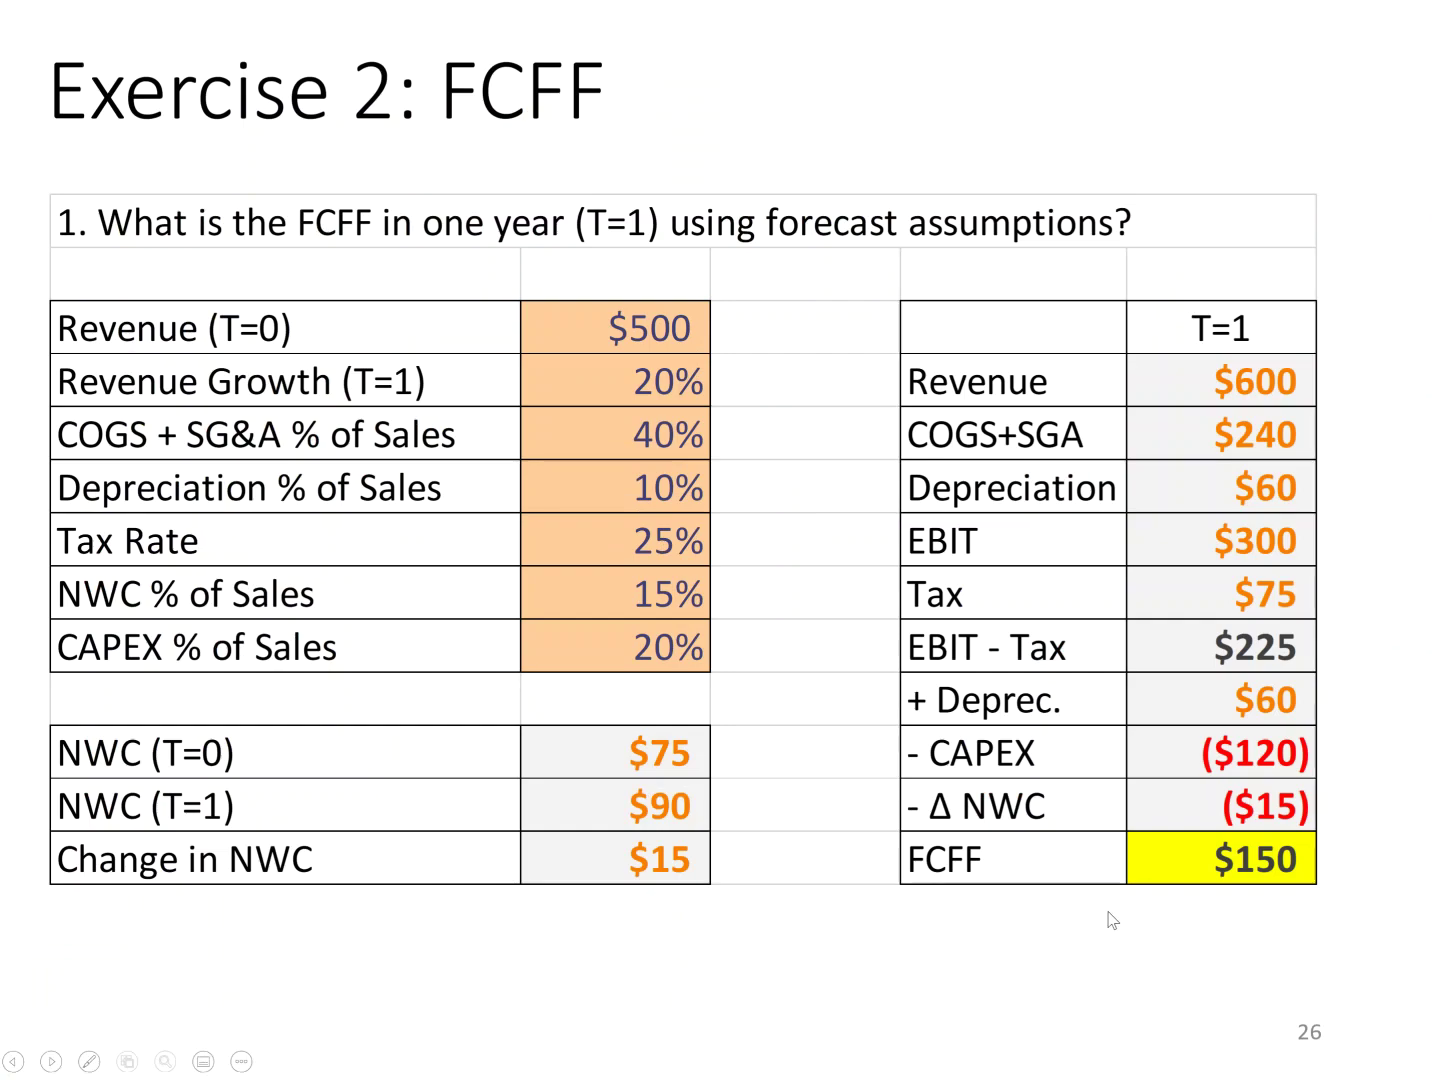
- In the PowerPoint slide show, go past the Exercise 2: FCFF solution to the Learning Objectives slide highlighting Create a data table
key("Right")
key("Left")
key("Right")
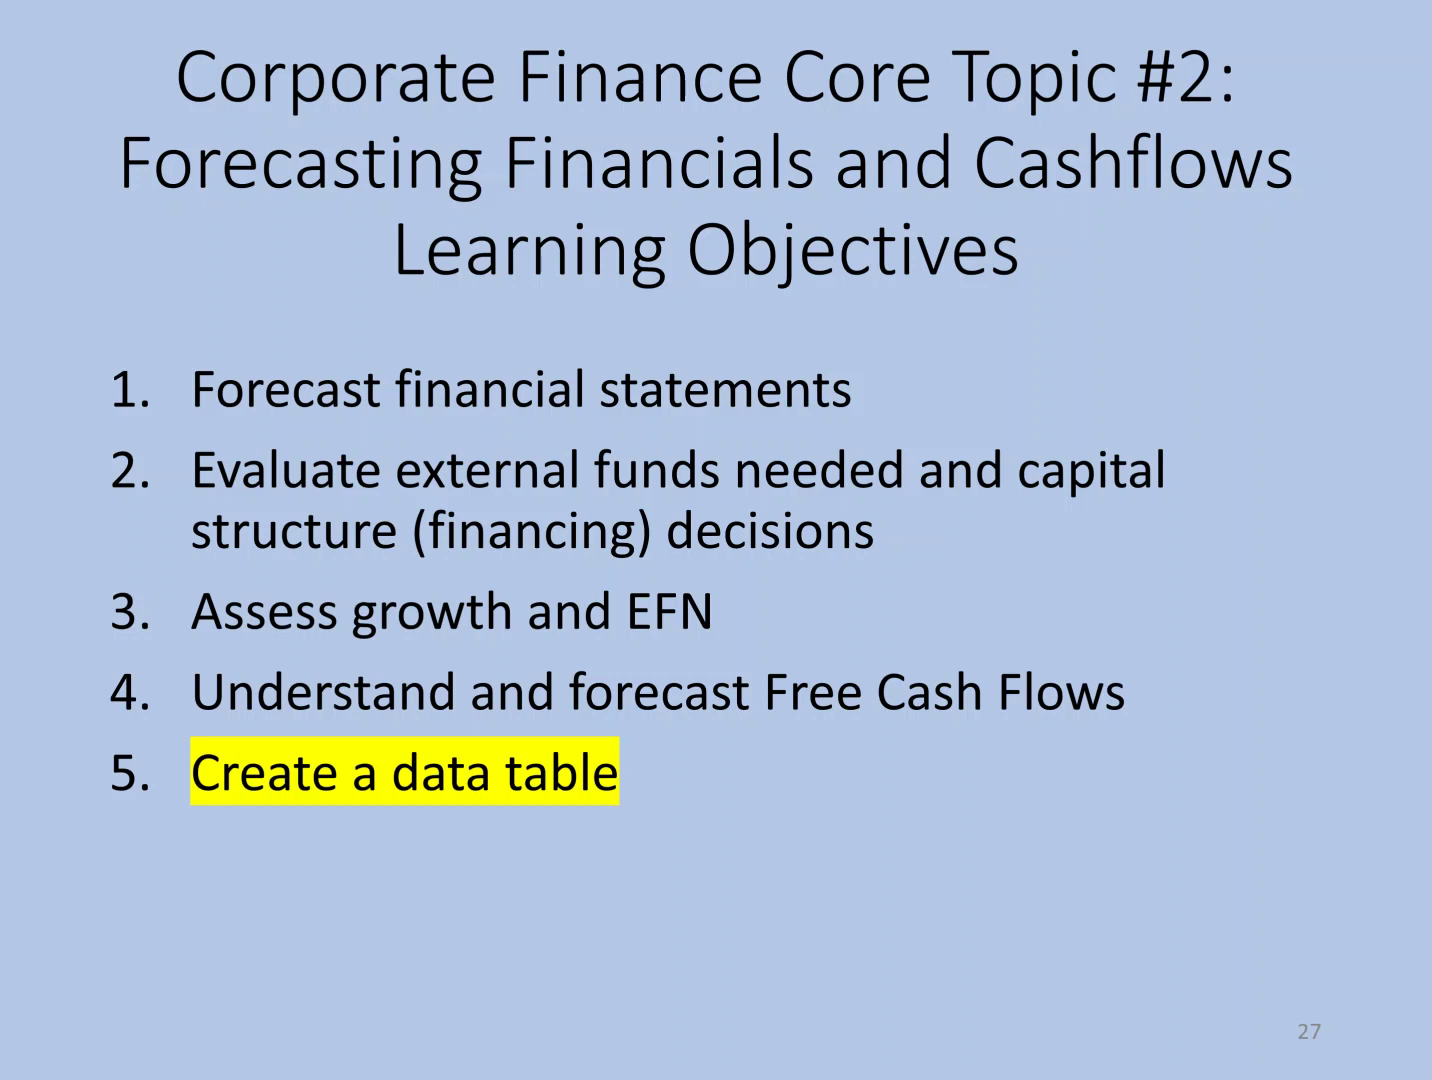